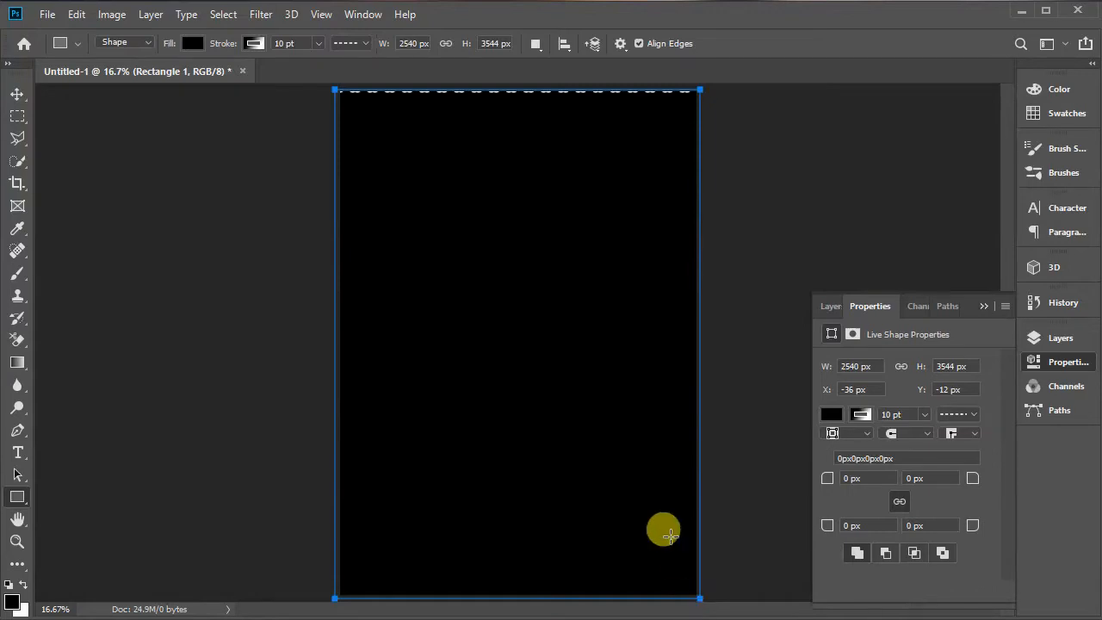
Step: Change the rectangle's fill from solid black to the brown-to-peach gradient preset
{"action": "left_click", "coordinate": [829, 415]}
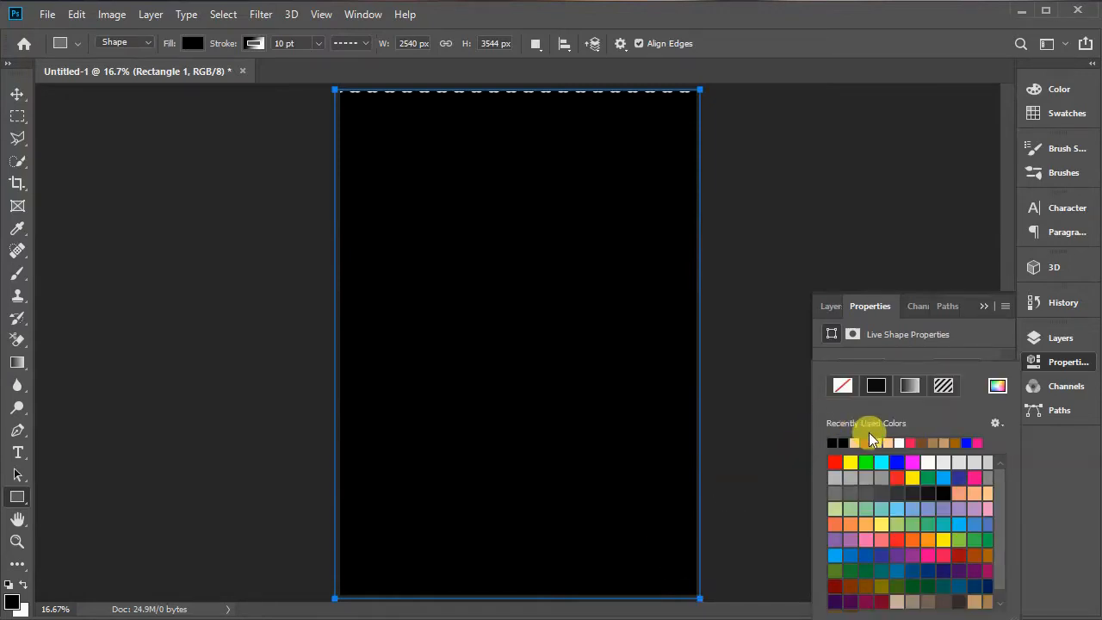
{"action": "left_click", "coordinate": [912, 389]}
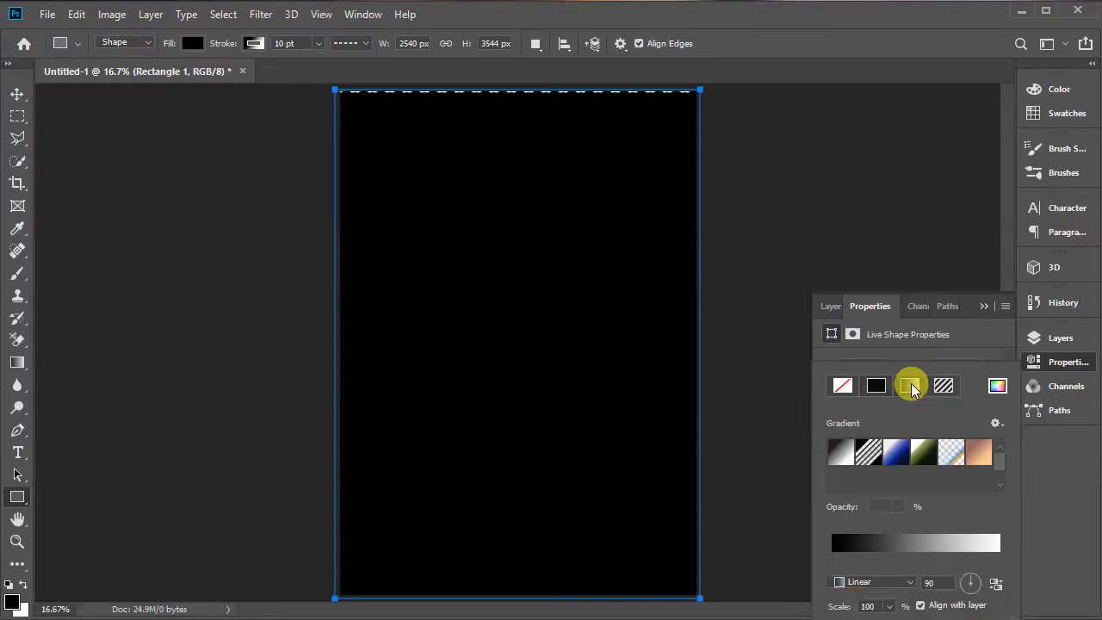
{"action": "left_click", "coordinate": [908, 542]}
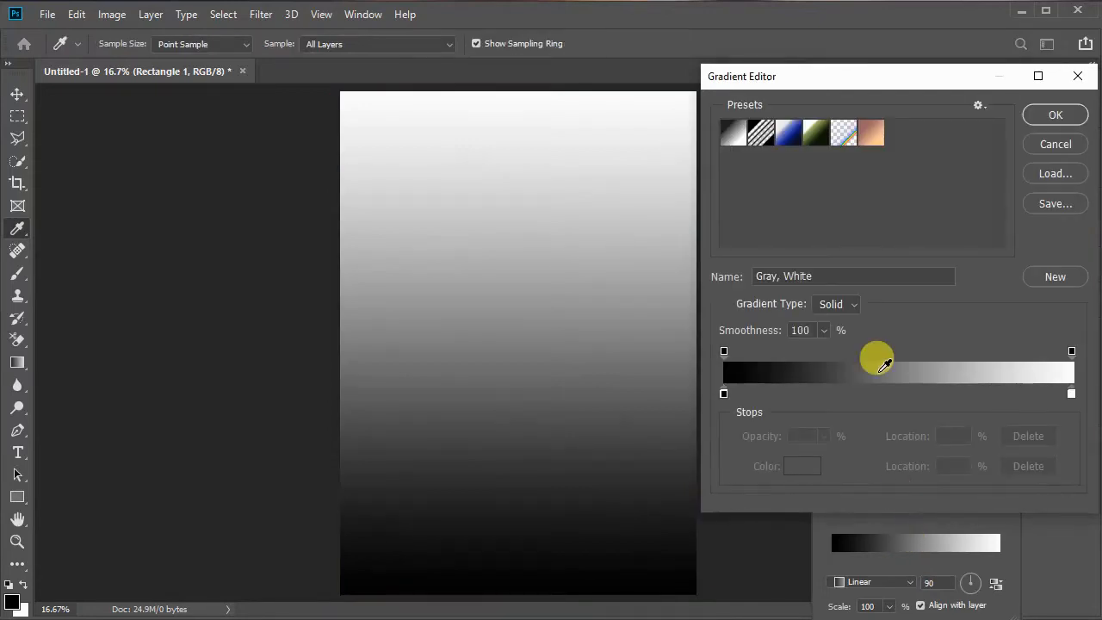
{"action": "left_click", "coordinate": [872, 133]}
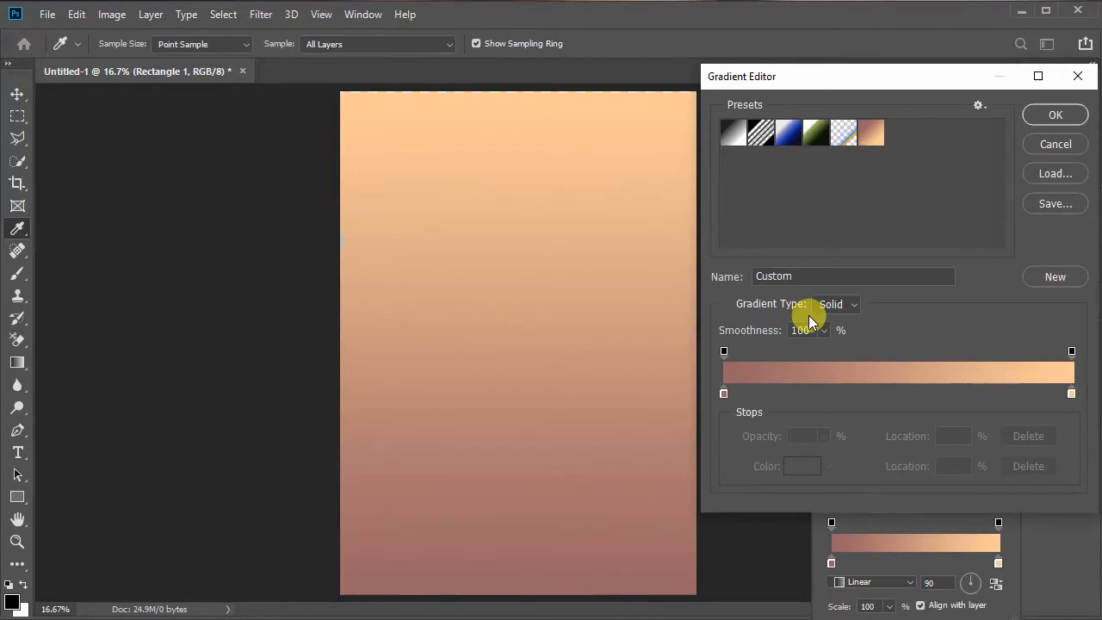
Step: Set the gradient's start colour stop at 0% to 996666
{"action": "left_click", "coordinate": [724, 394]}
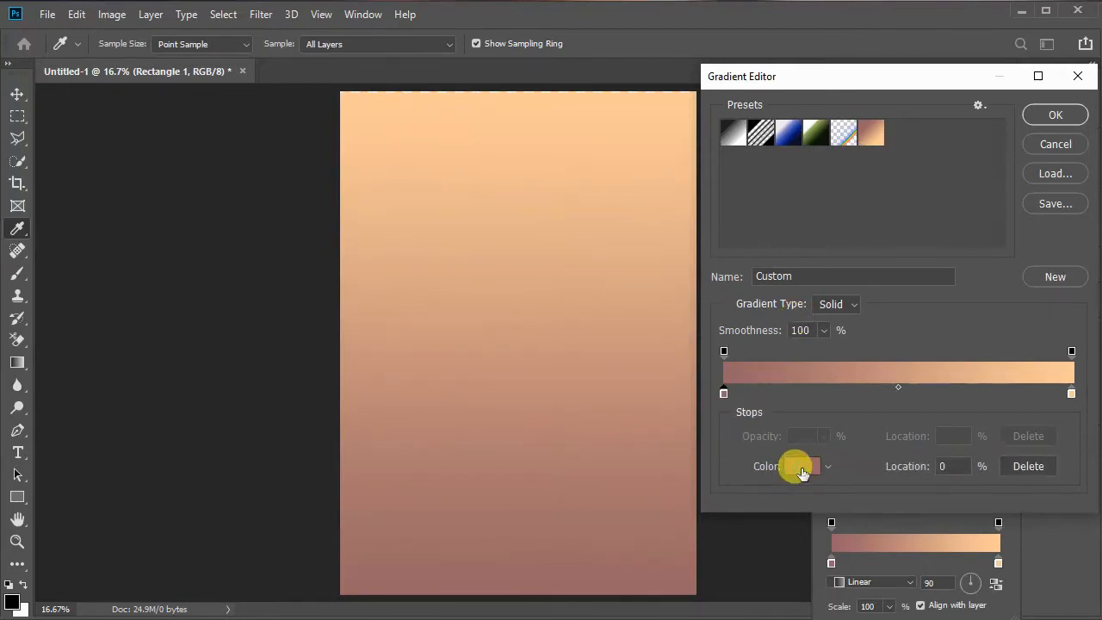
{"action": "left_click", "coordinate": [801, 470]}
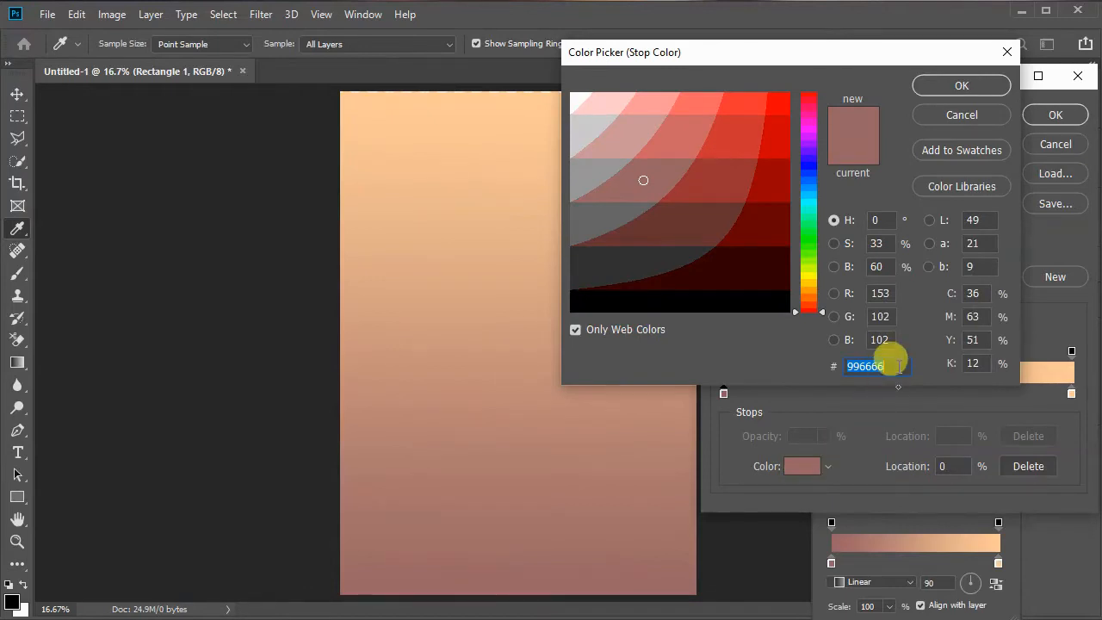
{"action": "left_click", "coordinate": [891, 365]}
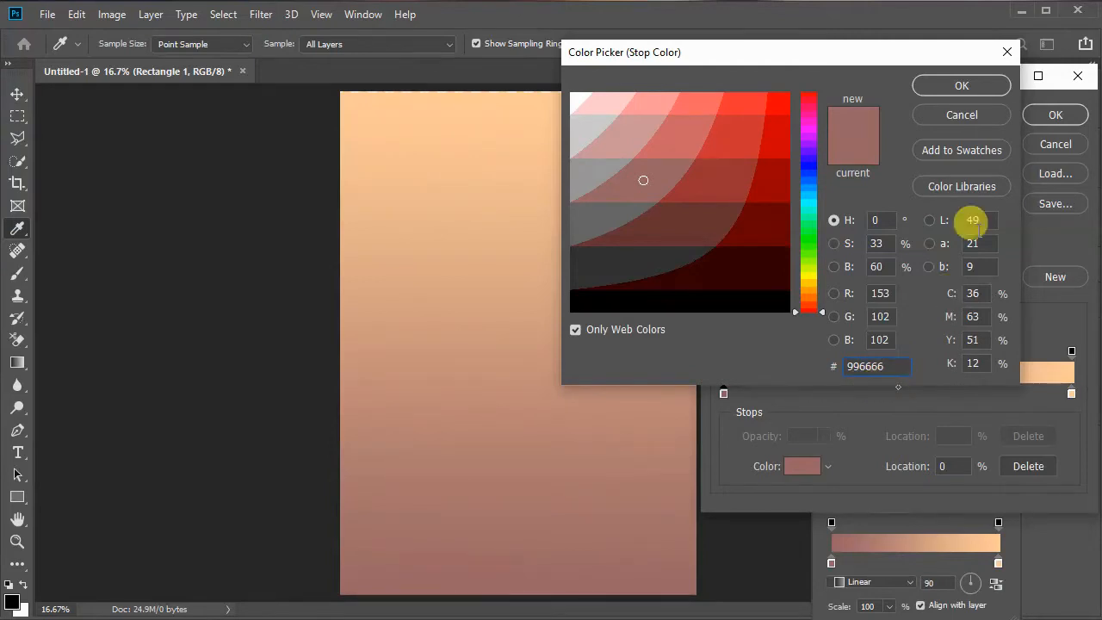
{"action": "left_click", "coordinate": [990, 85]}
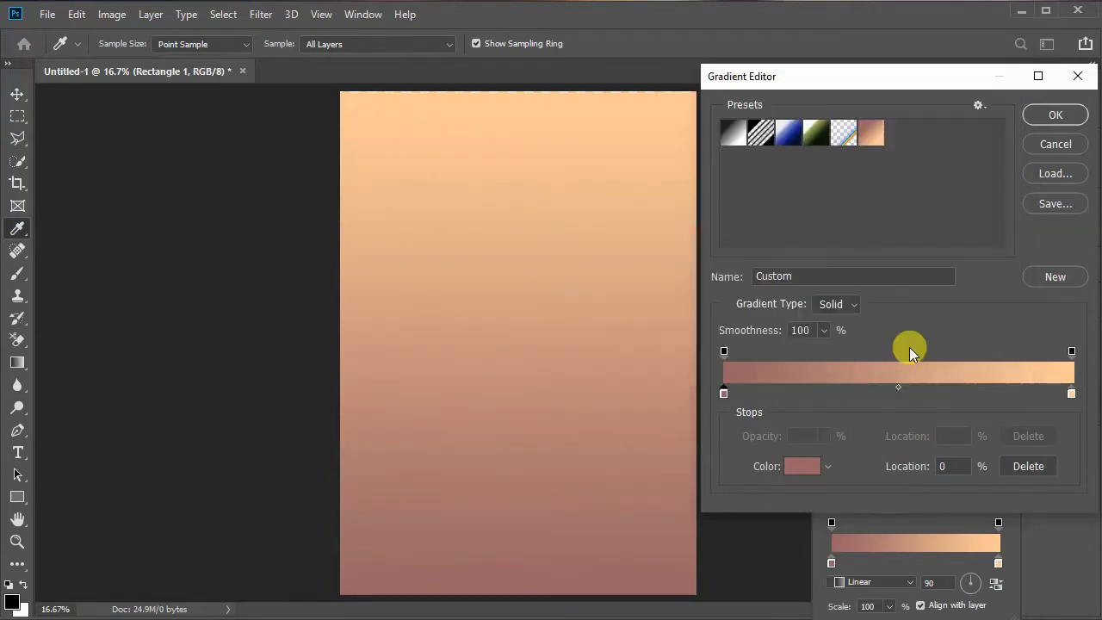
Step: Set the gradient's end colour stop at 100% to ffcc99 and apply the edited gradient
{"action": "left_click", "coordinate": [1071, 395]}
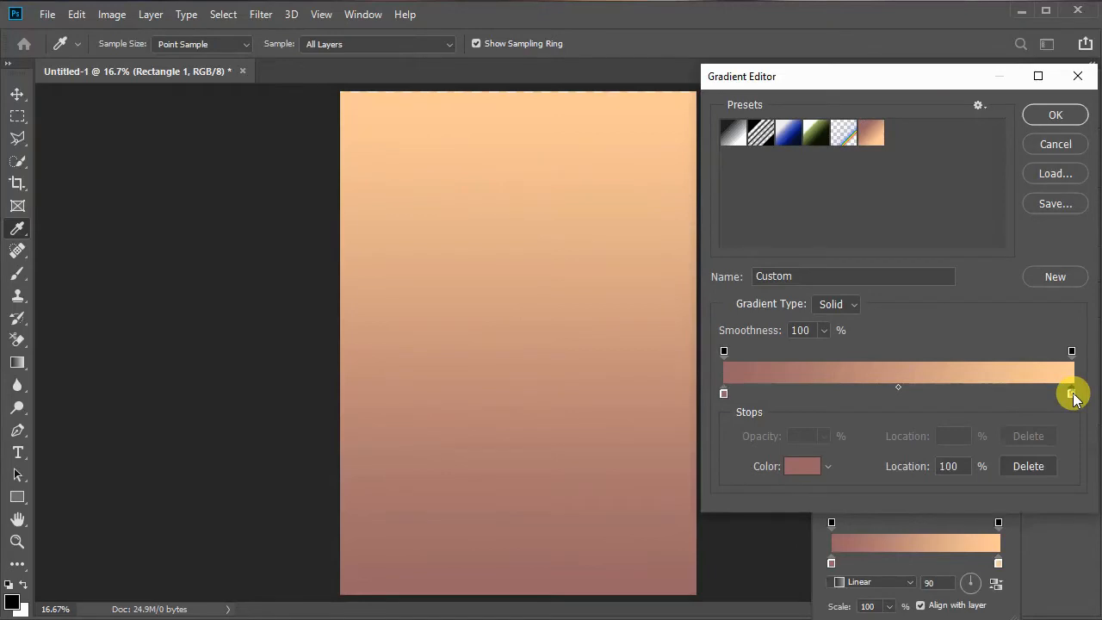
{"action": "left_click", "coordinate": [796, 471]}
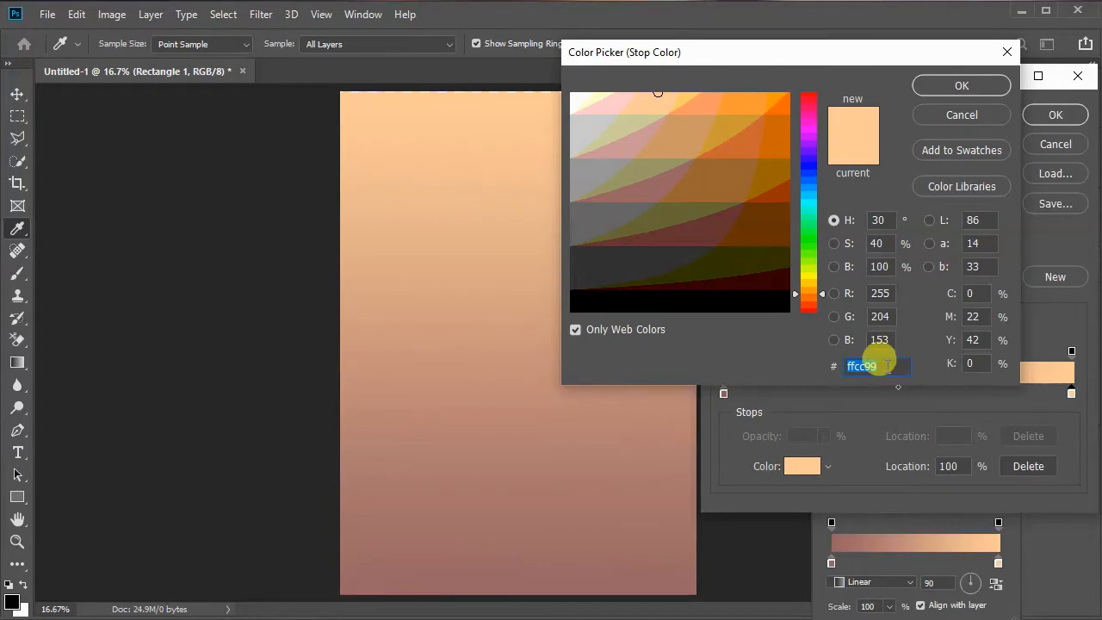
{"action": "left_click", "coordinate": [887, 366]}
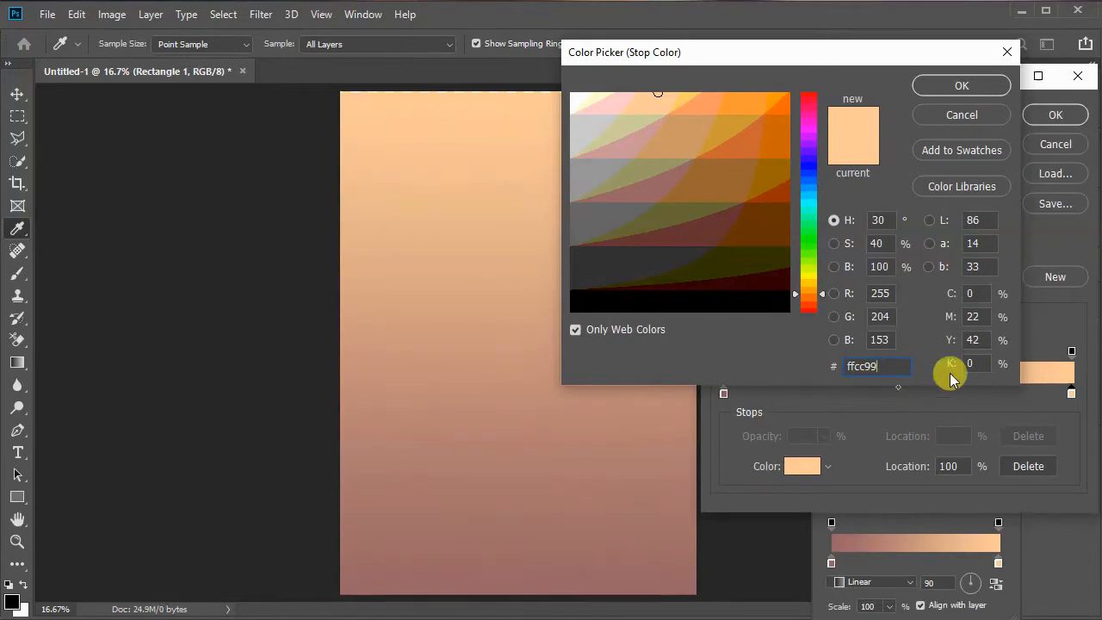
{"action": "left_click", "coordinate": [971, 88]}
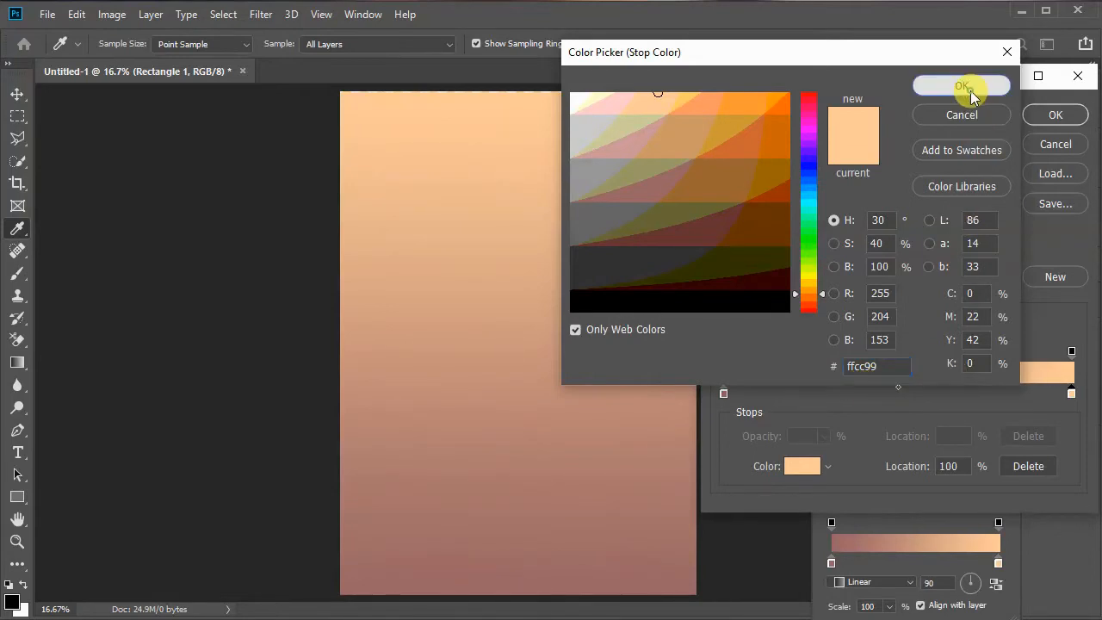
{"action": "left_click", "coordinate": [1064, 119]}
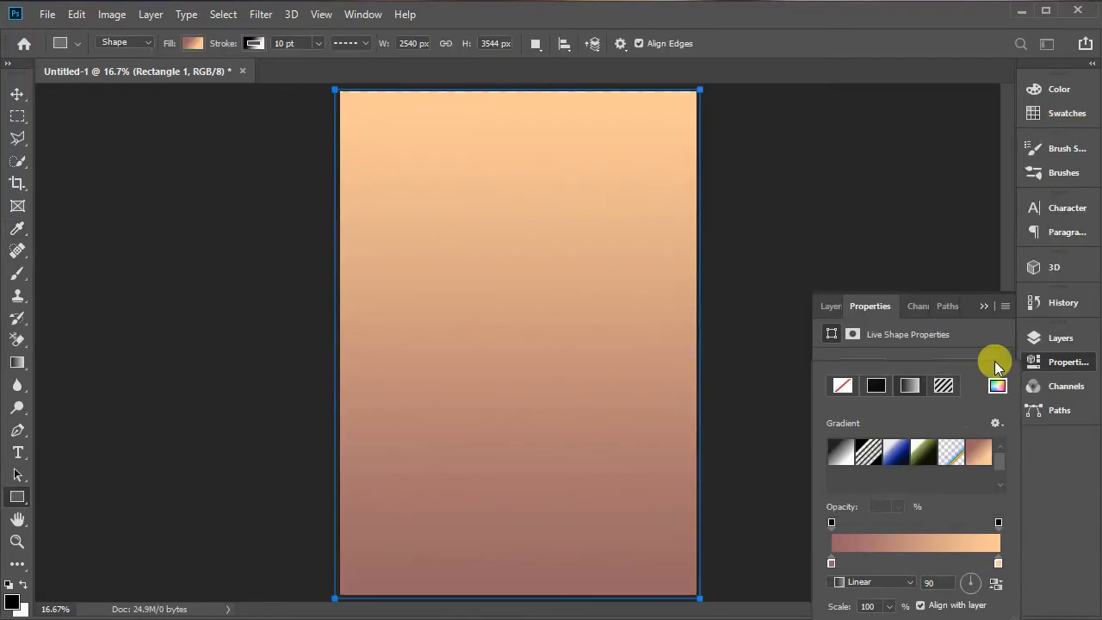
Step: Change the rectangle's gradient style to Radial and reverse its colours so the light tone sits in the centre
{"action": "left_click", "coordinate": [890, 585]}
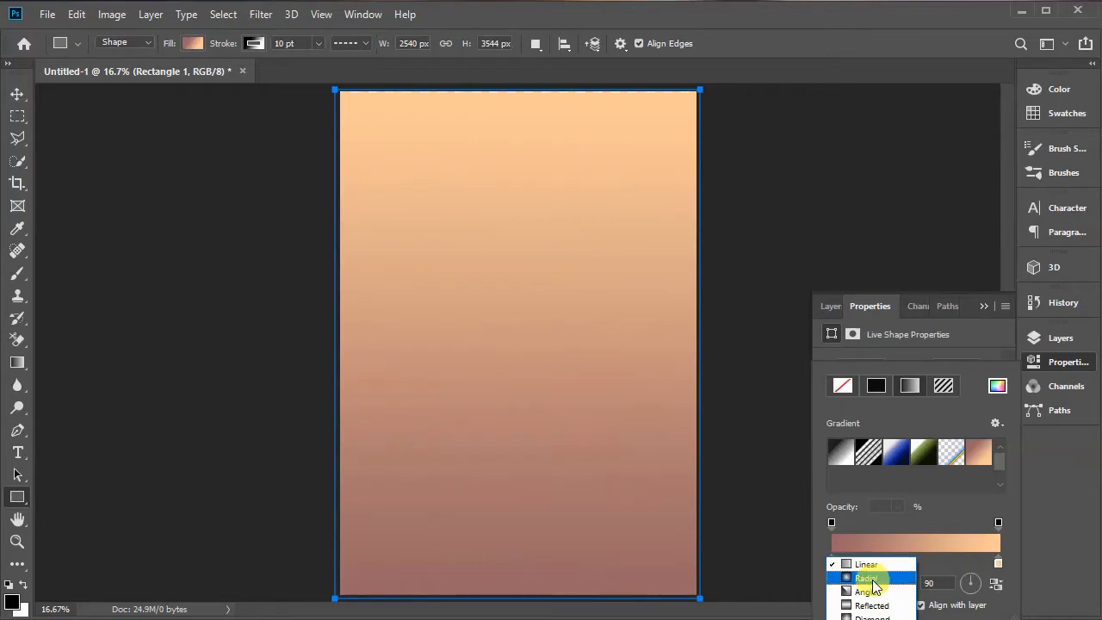
{"action": "left_click", "coordinate": [867, 579]}
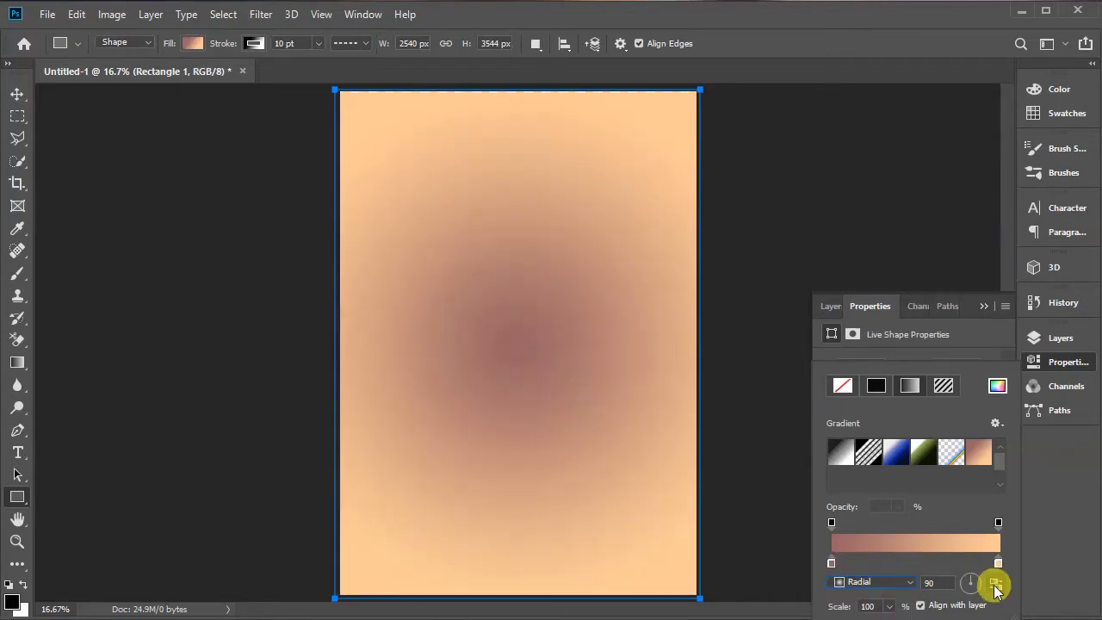
{"action": "left_click", "coordinate": [996, 585]}
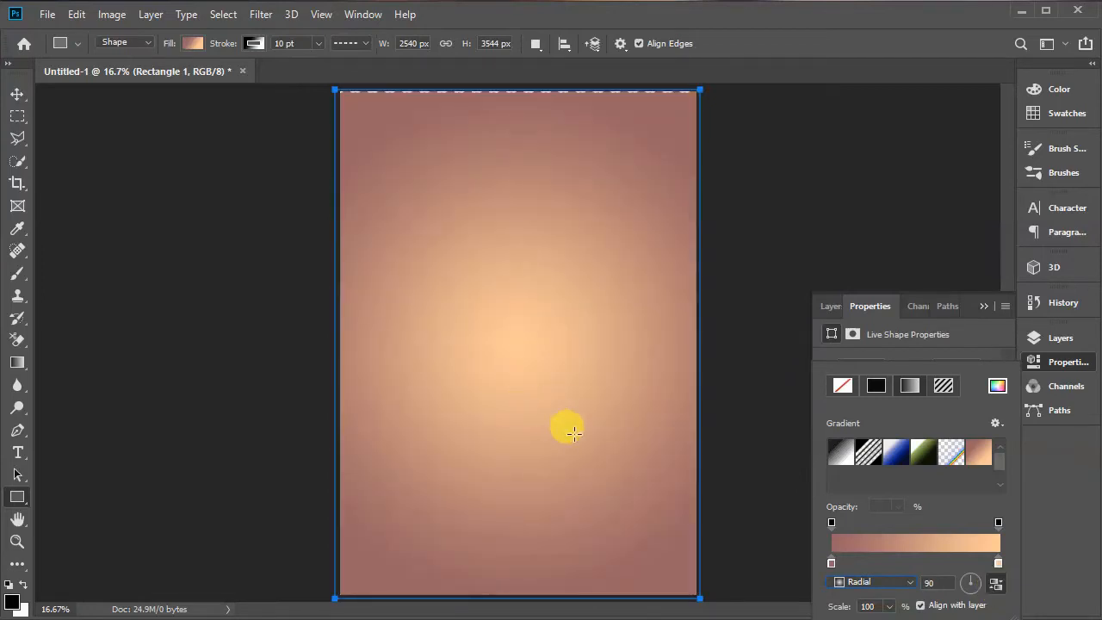
Step: Duplicate the Rectangle 1 layer
{"action": "left_click", "coordinate": [830, 309]}
{"action": "left_click", "coordinate": [831, 309]}
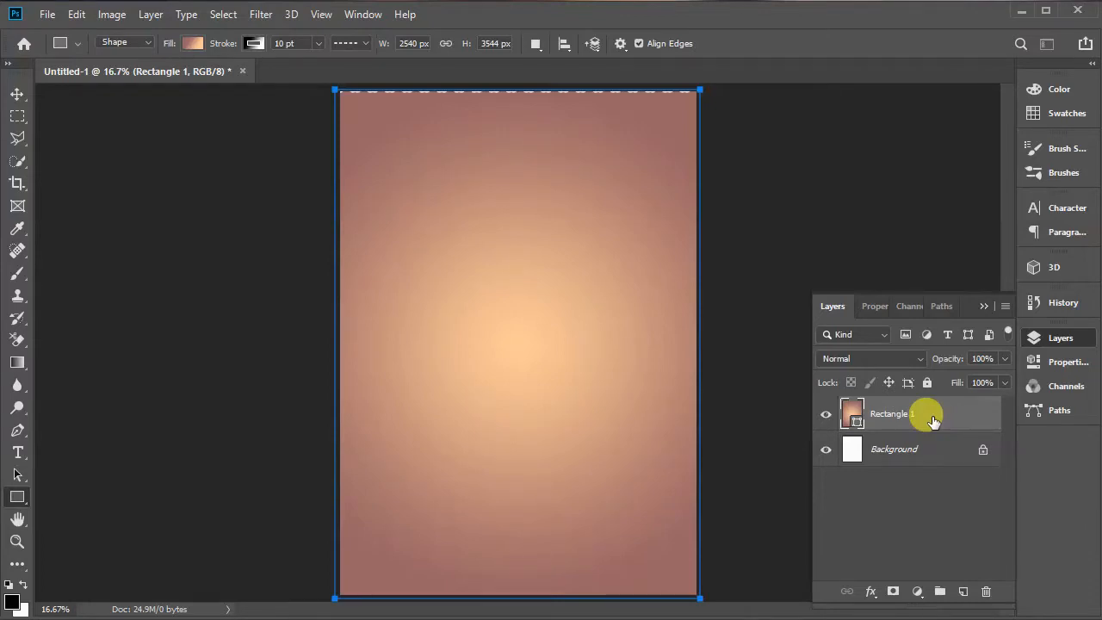
{"action": "key", "text": "ctrl+j"}
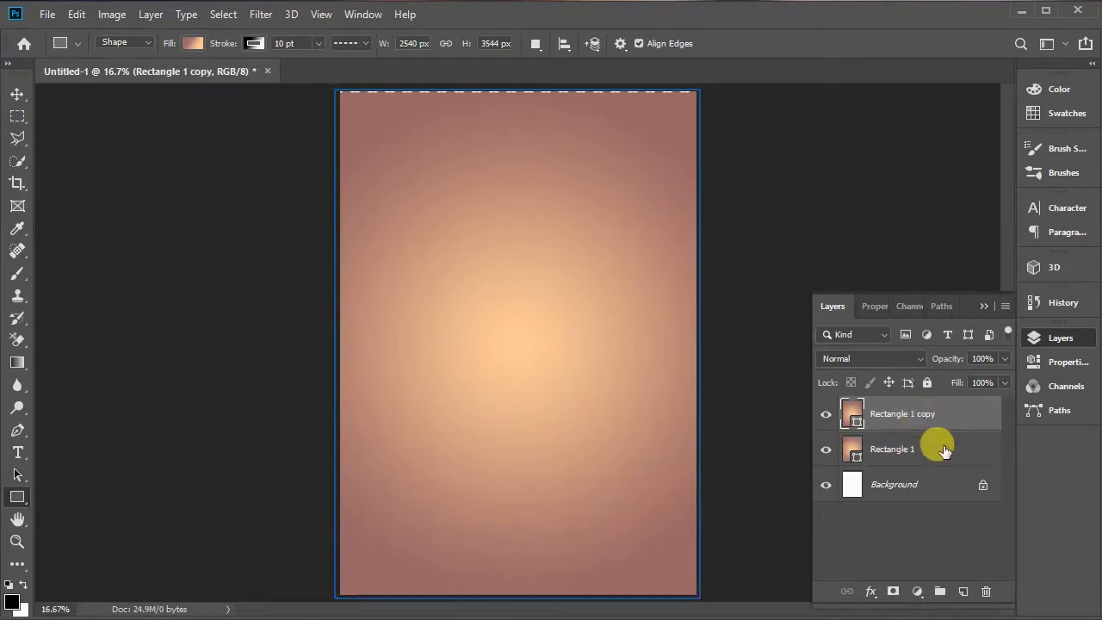
Step: Fill the lower Rectangle 1 layer with solid colour ffcc99, sampled from the light centre of the gradient
{"action": "left_click", "coordinate": [942, 449]}
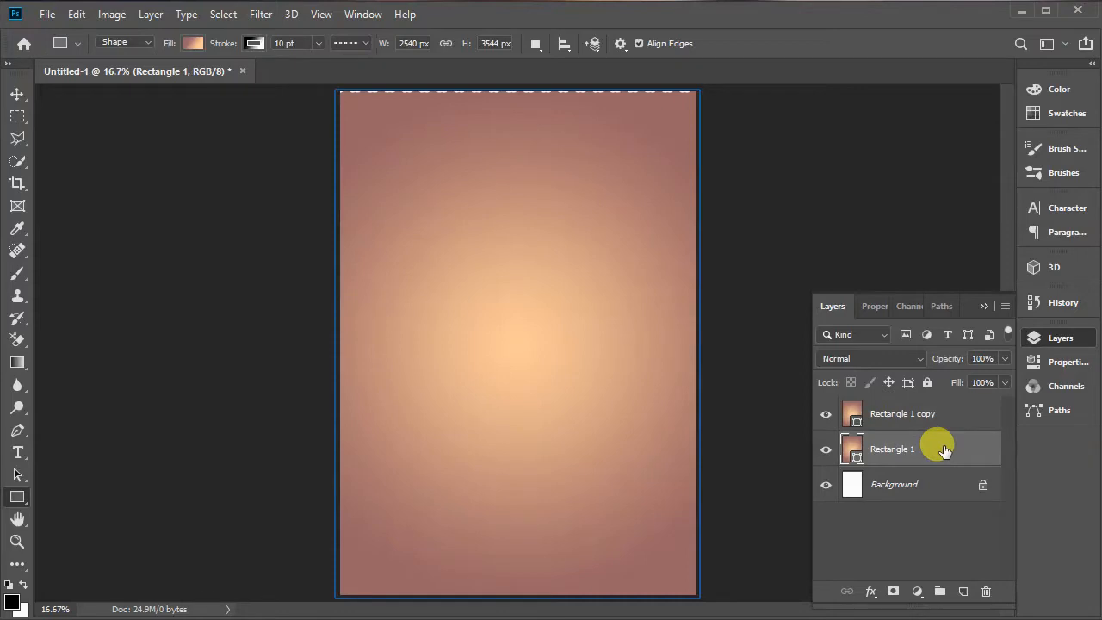
{"action": "left_click", "coordinate": [867, 306]}
{"action": "left_click", "coordinate": [832, 412]}
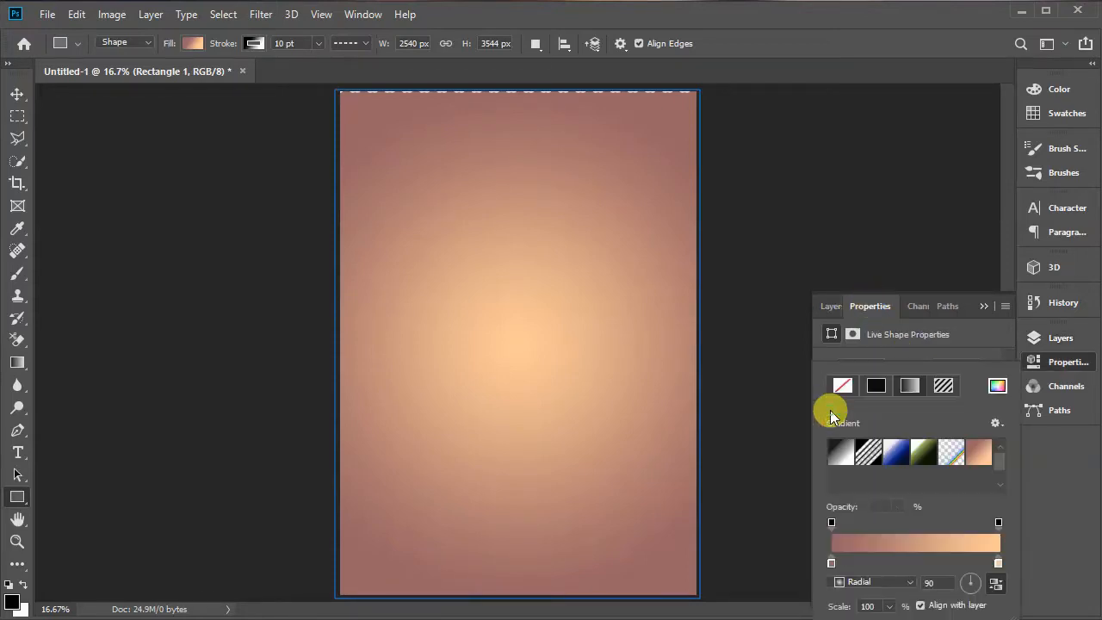
{"action": "left_click", "coordinate": [997, 386]}
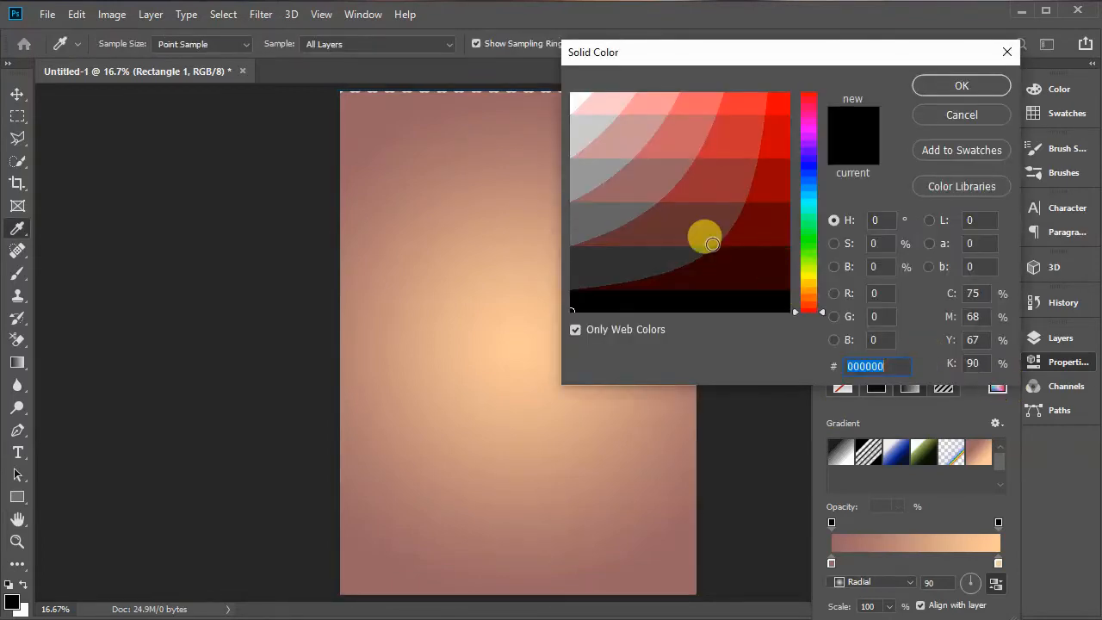
{"action": "left_click", "coordinate": [528, 320]}
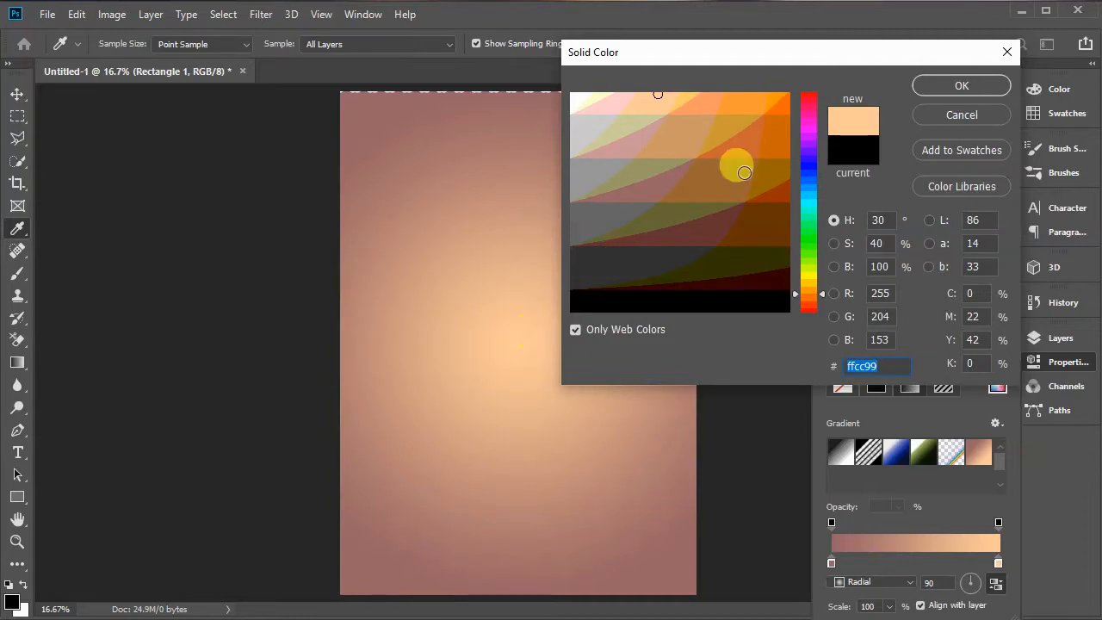
{"action": "left_click", "coordinate": [954, 84]}
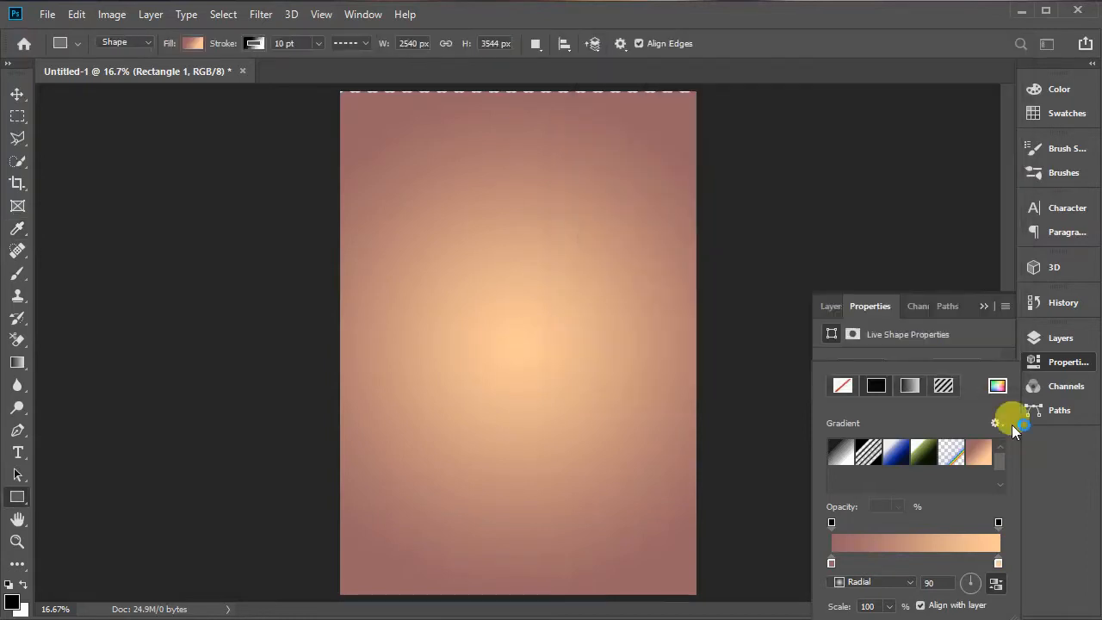
Step: Rasterize both the Rectangle 1 copy and Rectangle 1 shape layers
{"action": "left_click", "coordinate": [833, 307]}
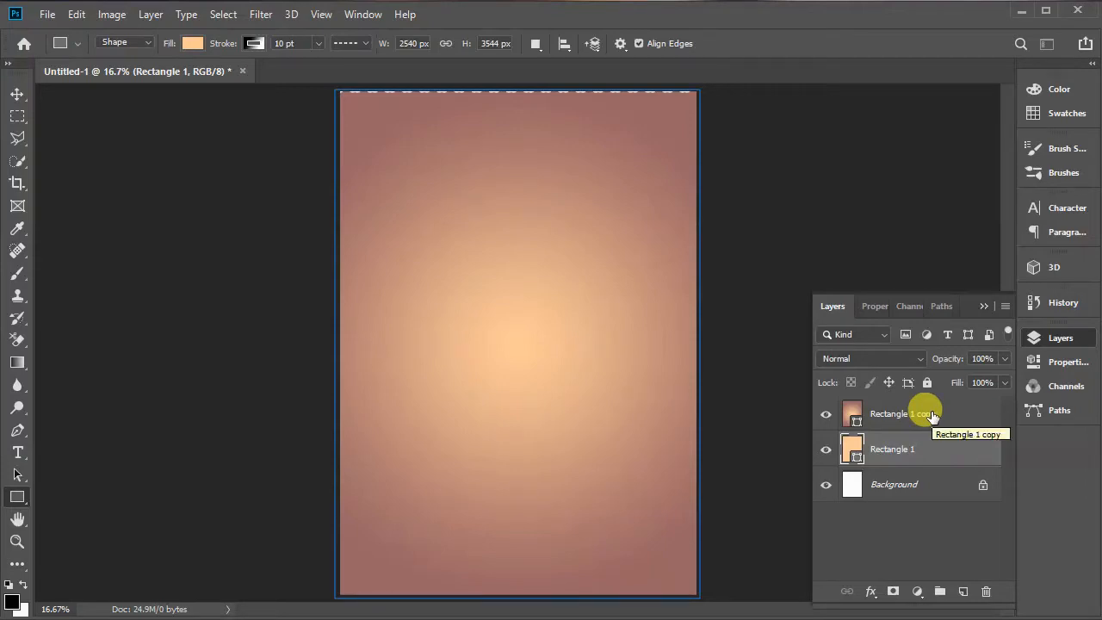
{"action": "left_click", "coordinate": [932, 416]}
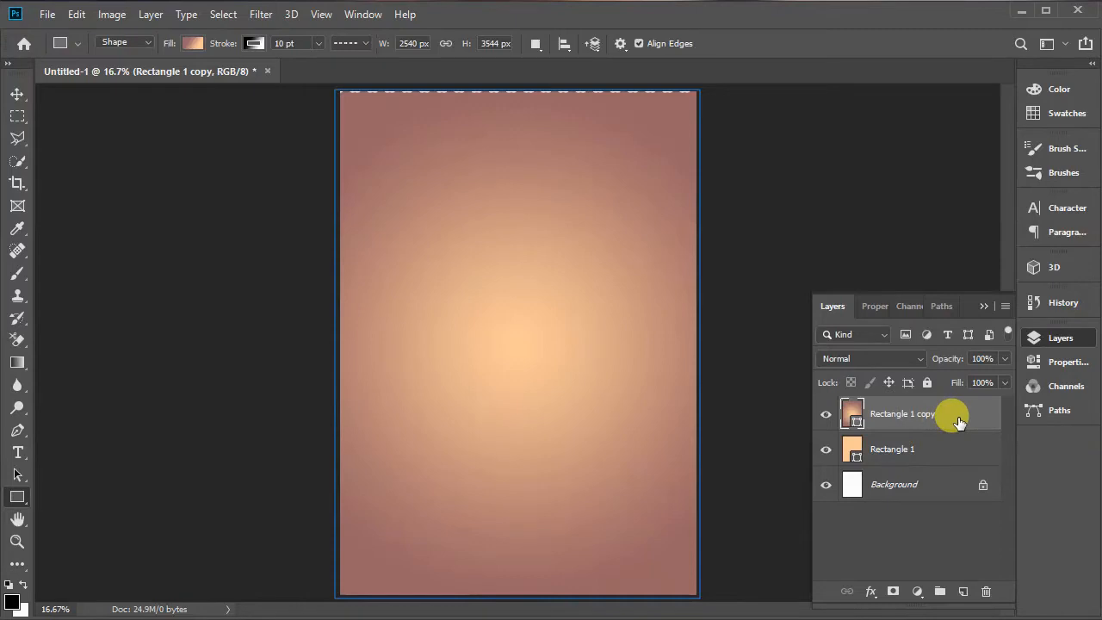
{"action": "right_click", "coordinate": [958, 419]}
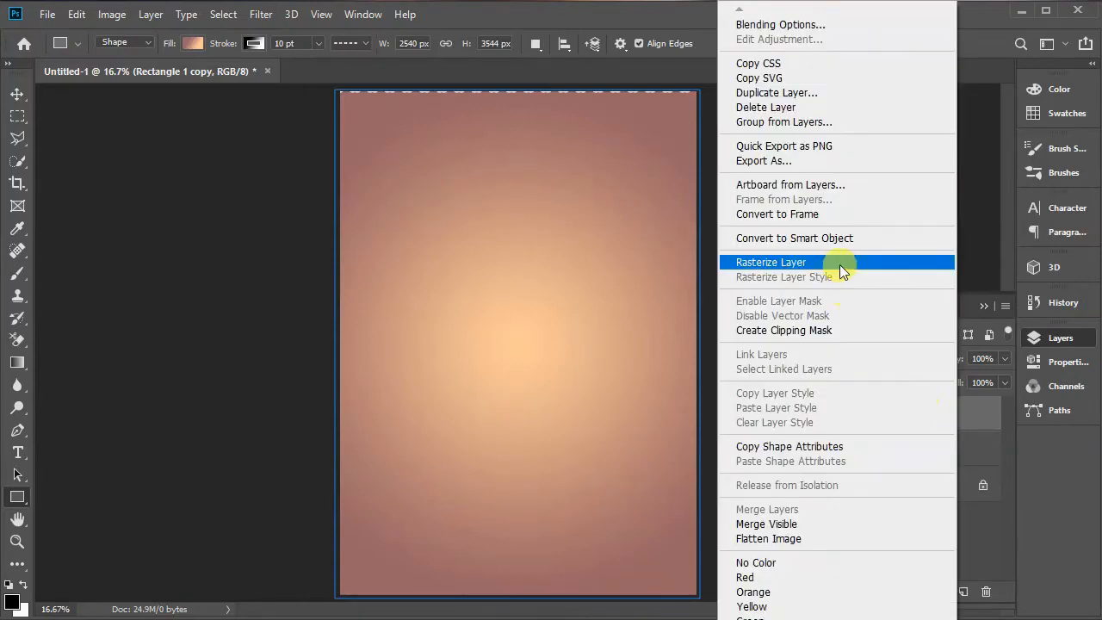
{"action": "key", "text": "Escape"}
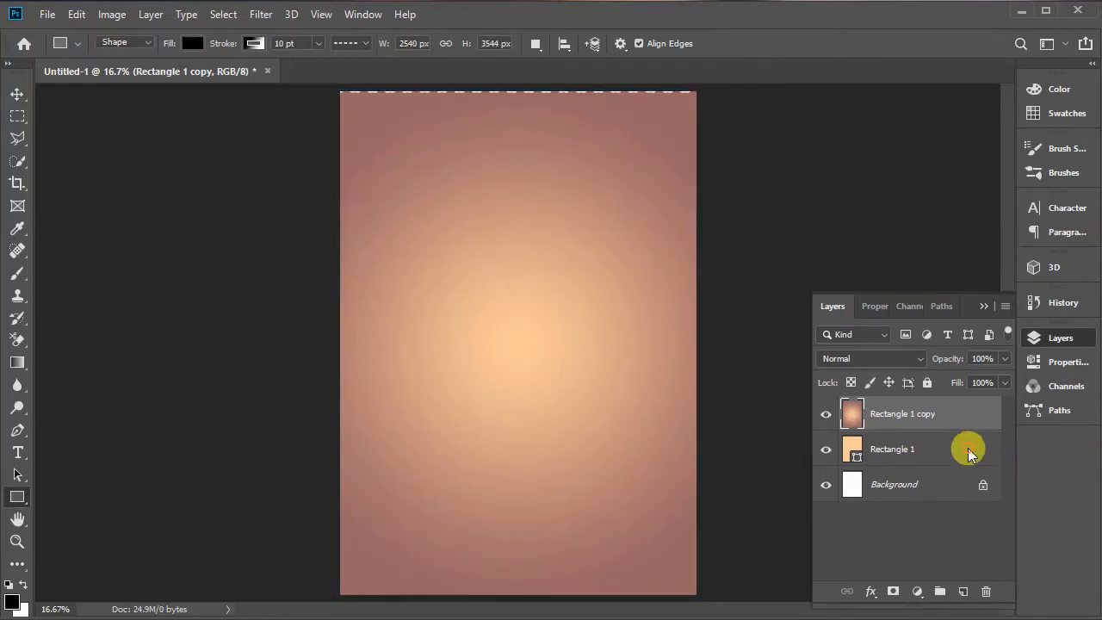
{"action": "right_click", "coordinate": [968, 452]}
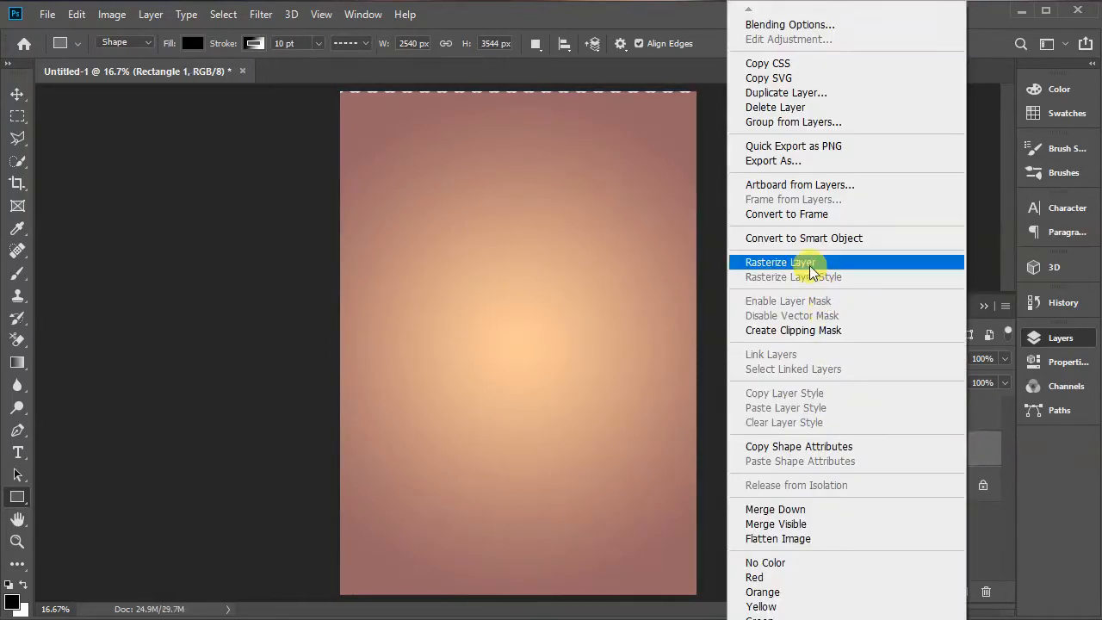
{"action": "left_click", "coordinate": [804, 262]}
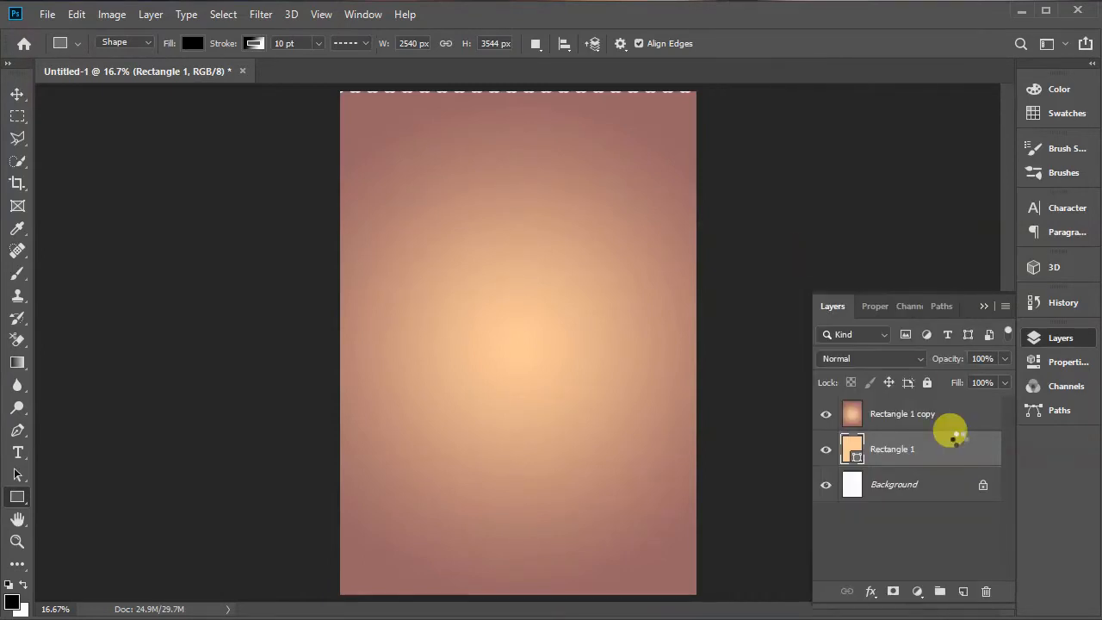
Step: Erase the upper-right corner of the Rectangle 1 copy layer using the Eraser tool with a soft 1457 px brush
{"action": "left_click", "coordinate": [958, 420]}
{"action": "key", "text": "v"}
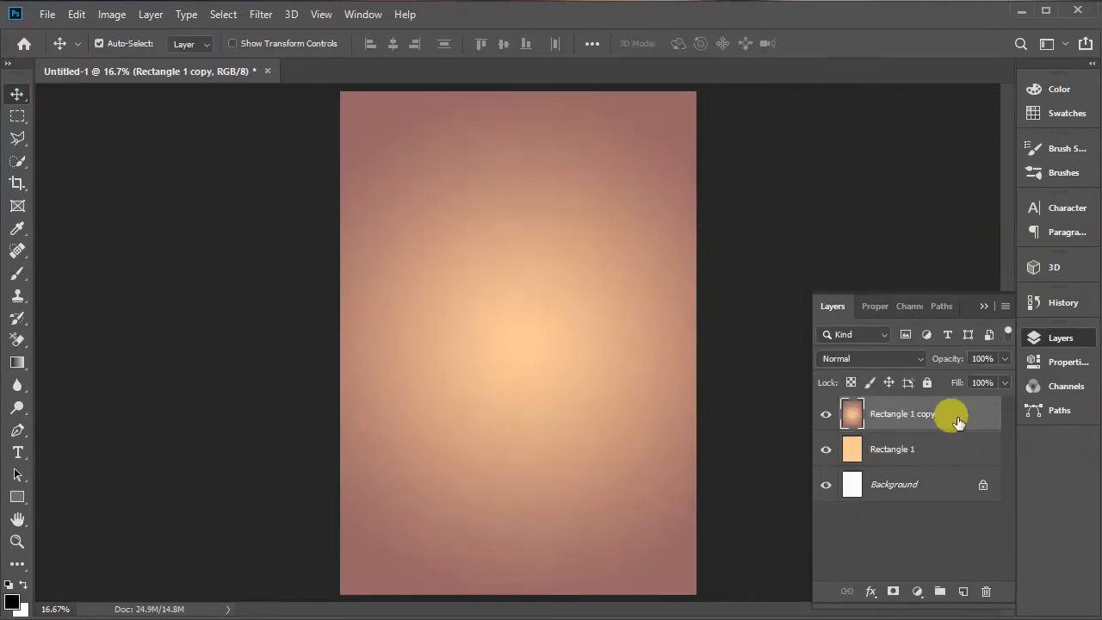
{"action": "left_click", "coordinate": [13, 341]}
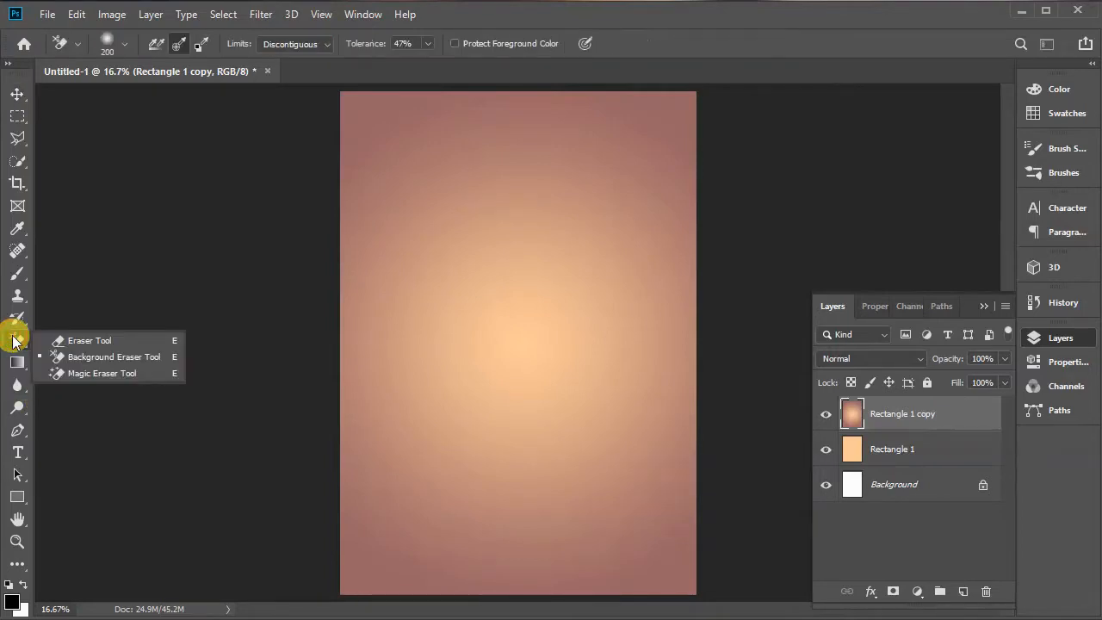
{"action": "left_click", "coordinate": [114, 345]}
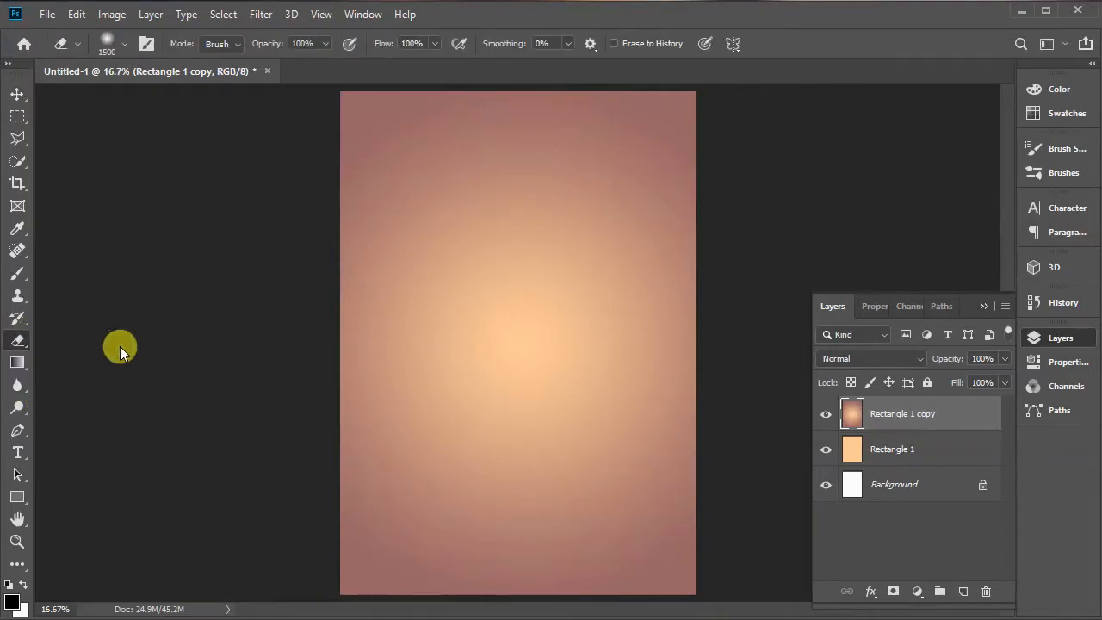
{"action": "right_click", "coordinate": [514, 328]}
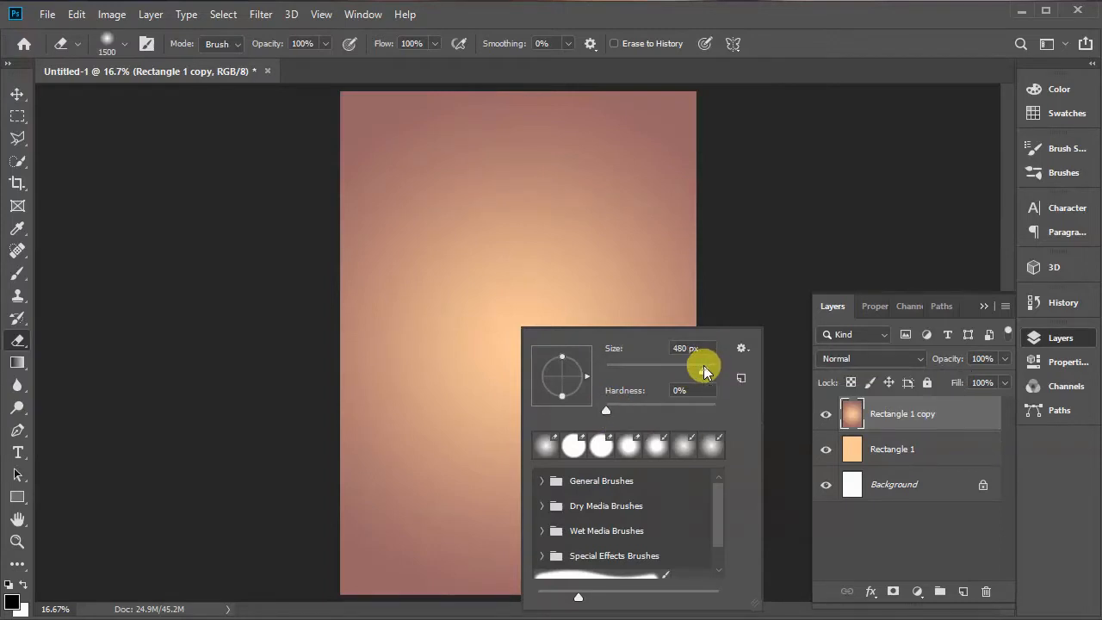
{"action": "left_click_drag", "start_coordinate": [710, 369], "coordinate": [704, 370]}
{"action": "left_click_drag", "start_coordinate": [704, 370], "coordinate": [707, 370]}
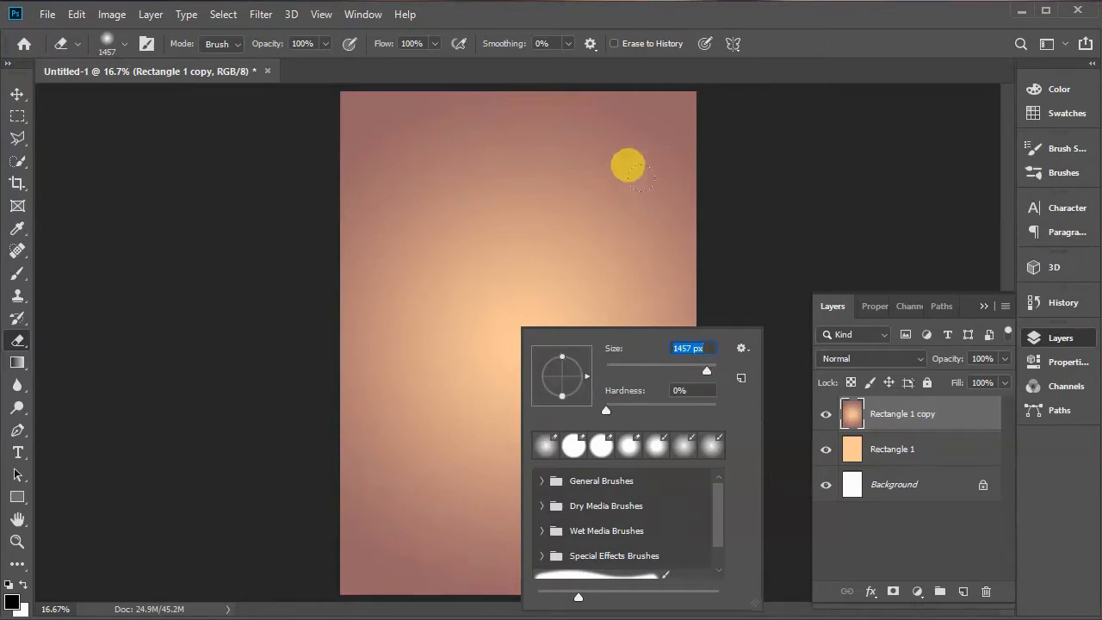
{"action": "left_click", "coordinate": [724, 94]}
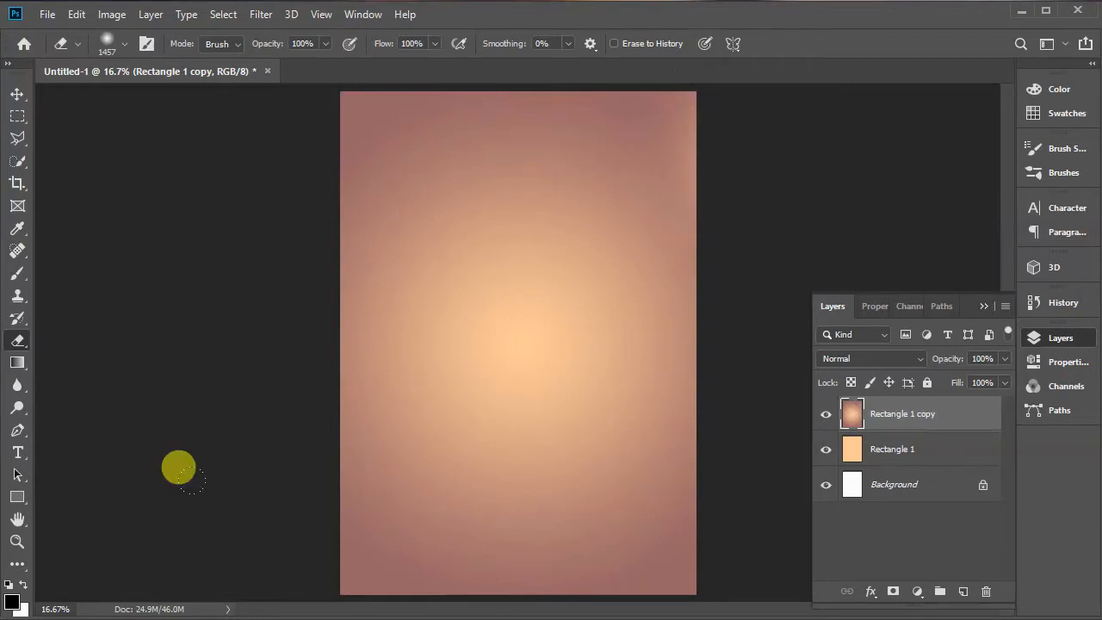
Step: Erase the lower-left, lower-right and upper-left corners of the Rectangle 1 copy layer with the soft 1457 px eraser
{"action": "left_click", "coordinate": [192, 480]}
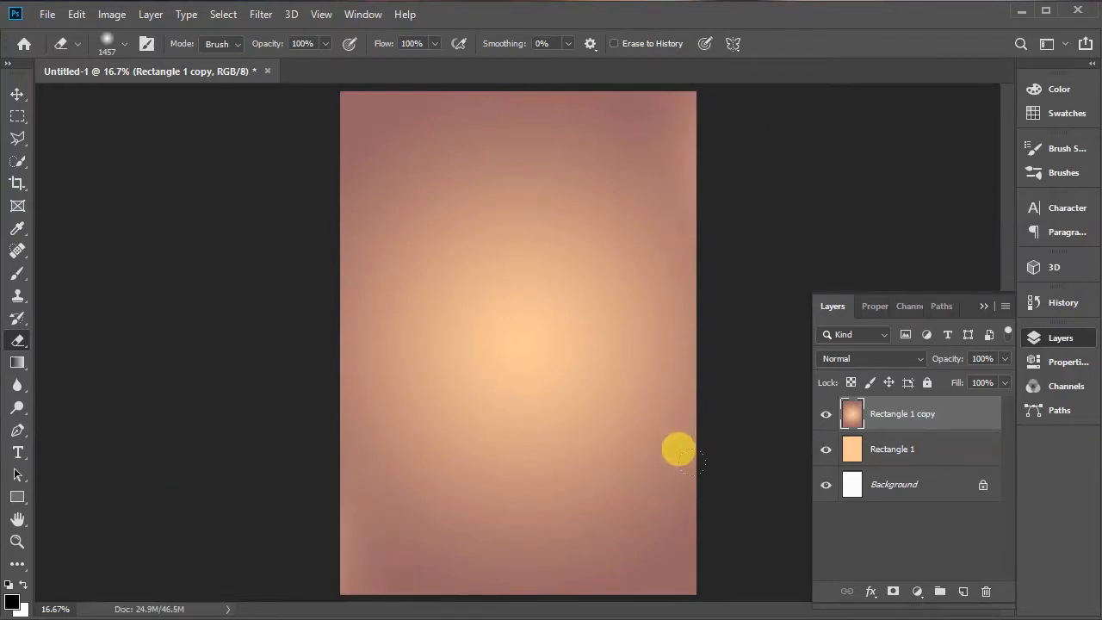
{"action": "left_click", "coordinate": [680, 451]}
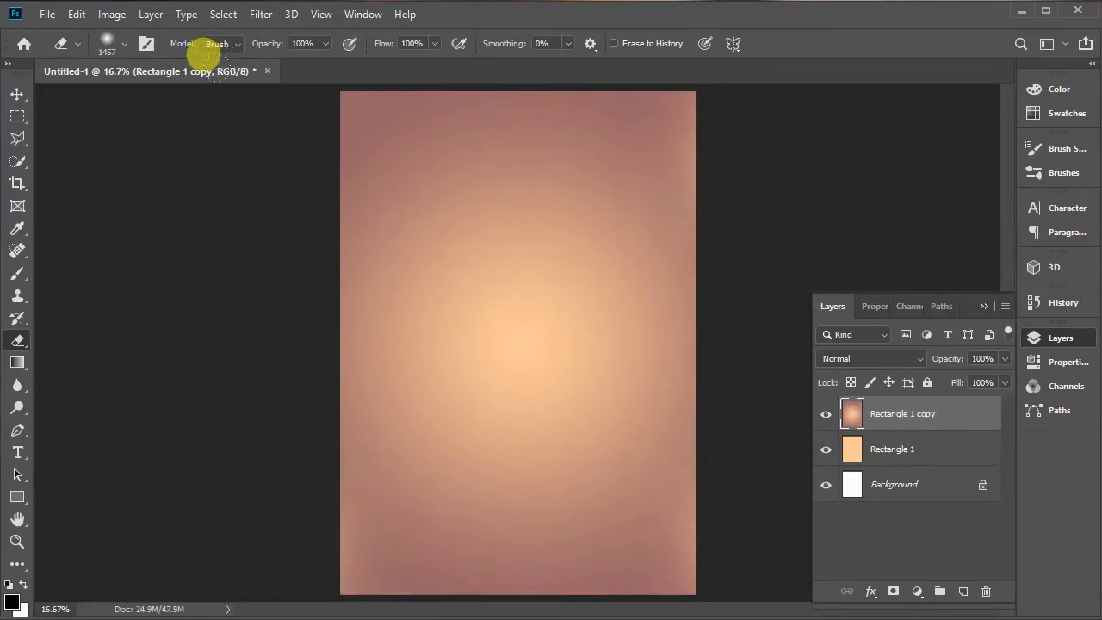
{"action": "left_click", "coordinate": [199, 66]}
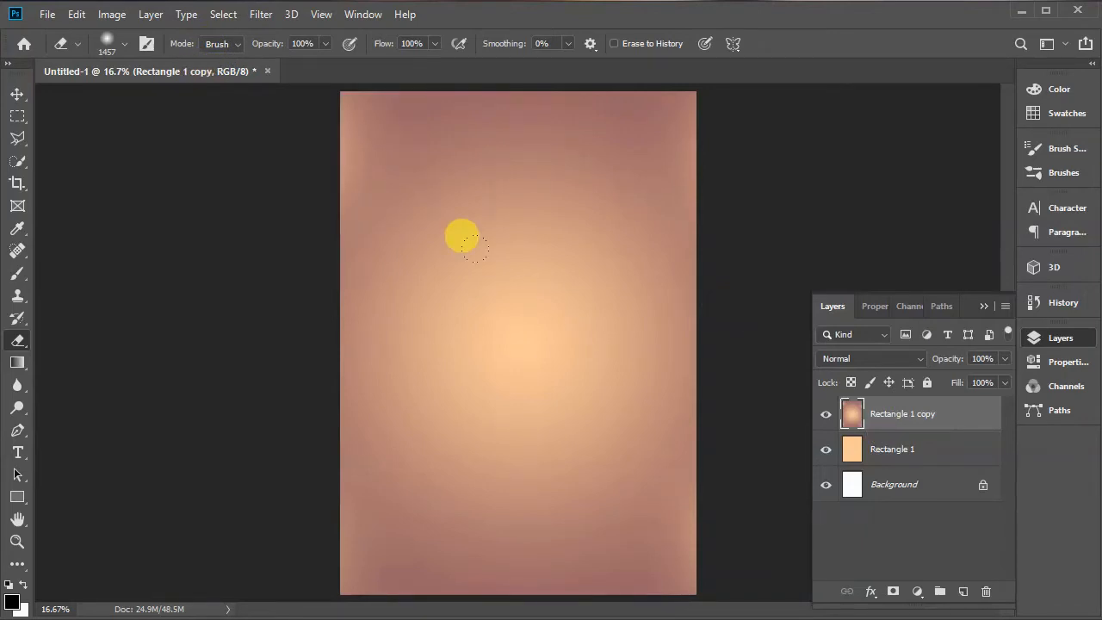
Step: Erase three soft spots in Rectangle 1 copy with a 700 px eraser: two near the upper edge, one at the lower centre
{"action": "key", "text": "bracketleft"}
{"action": "key", "text": "bracketleft"}
{"action": "key", "text": "bracketleft"}
{"action": "key", "text": "bracketleft"}
{"action": "key", "text": "bracketleft"}
{"action": "key", "text": "bracketleft"}
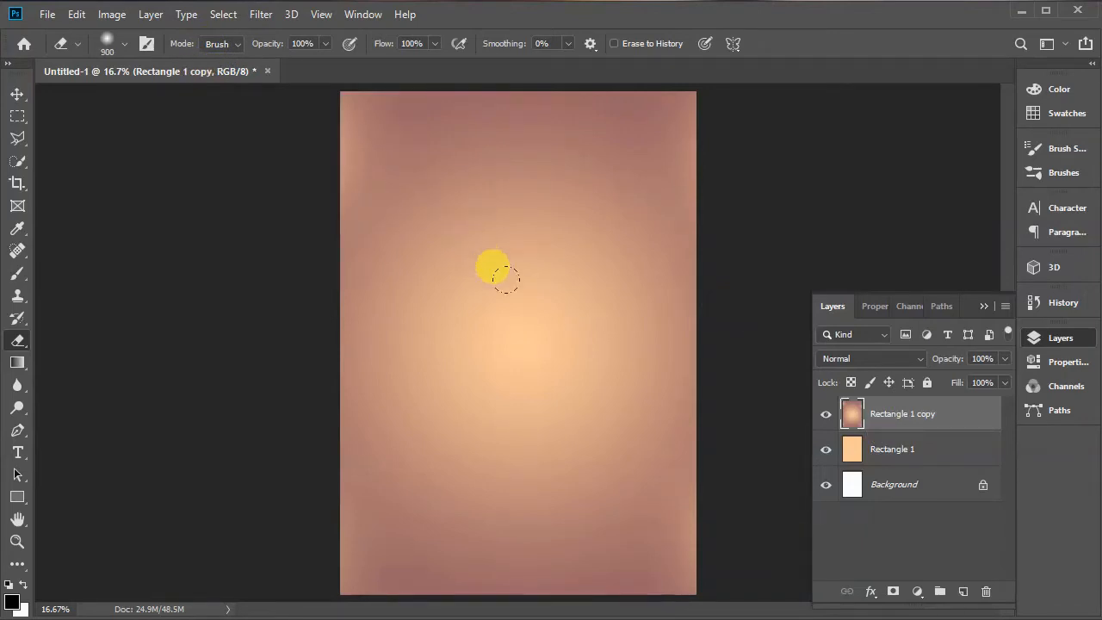
{"action": "key", "text": "bracketleft"}
{"action": "key", "text": "bracketleft"}
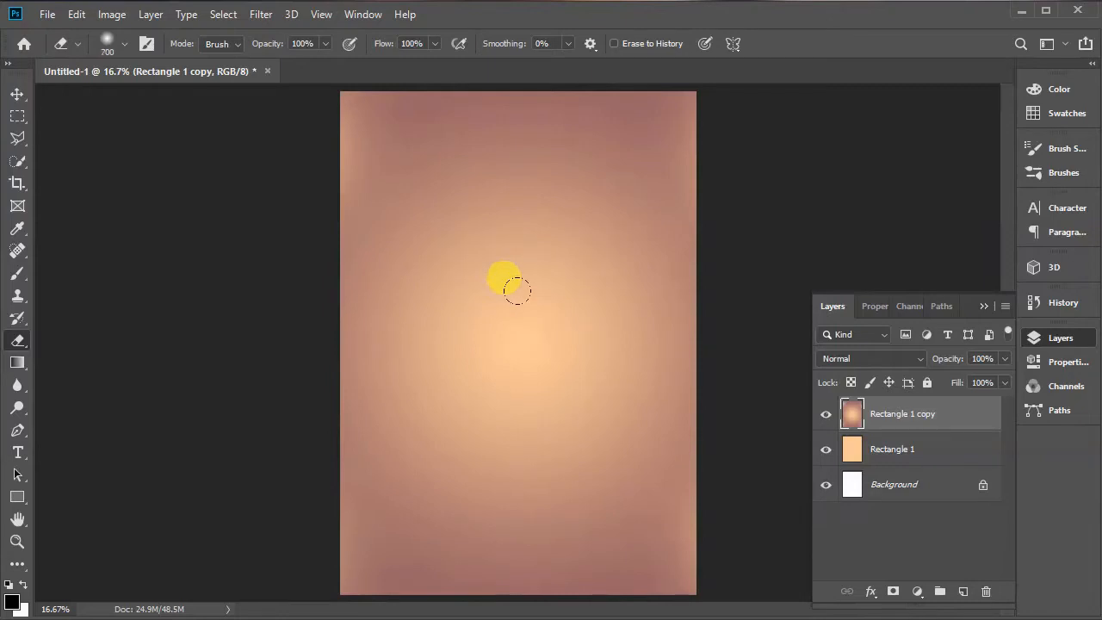
{"action": "left_click", "coordinate": [422, 118]}
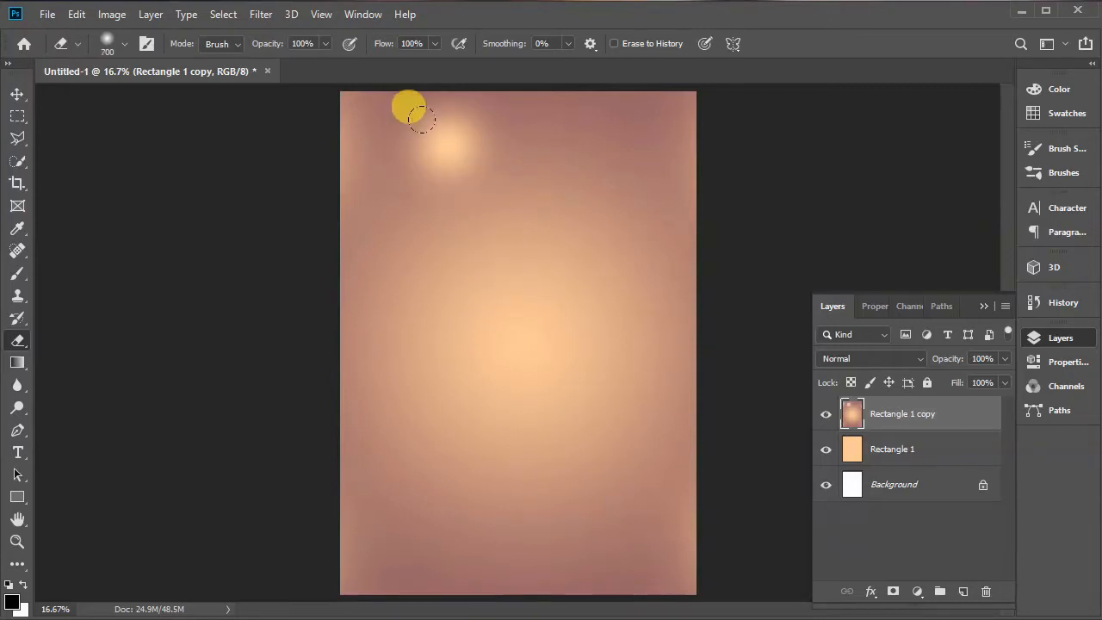
{"action": "left_click", "coordinate": [577, 110]}
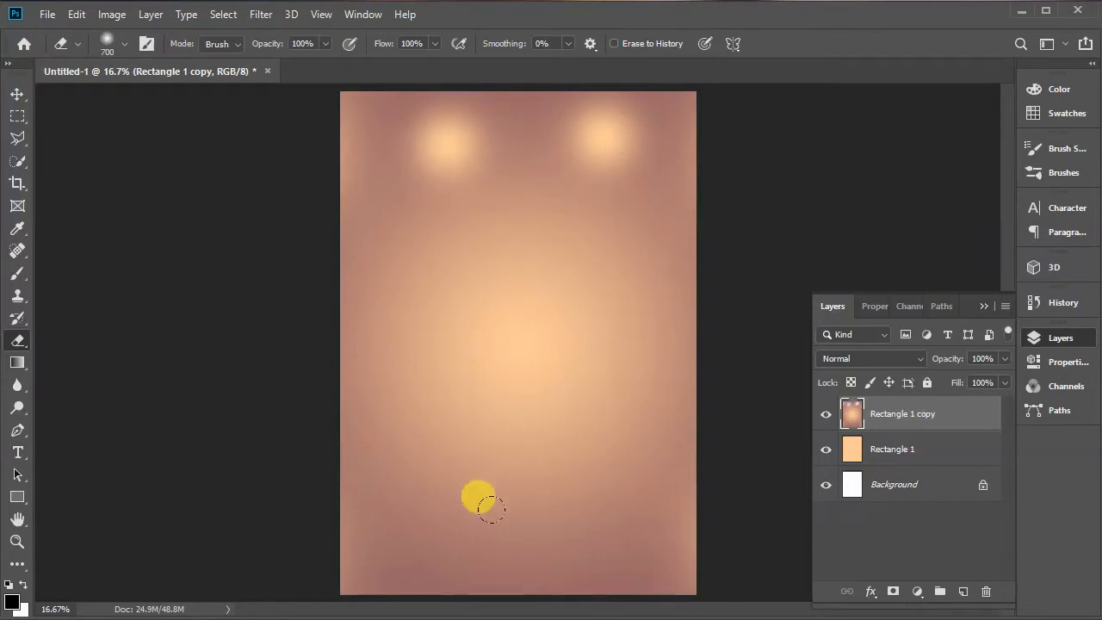
{"action": "left_click", "coordinate": [497, 515]}
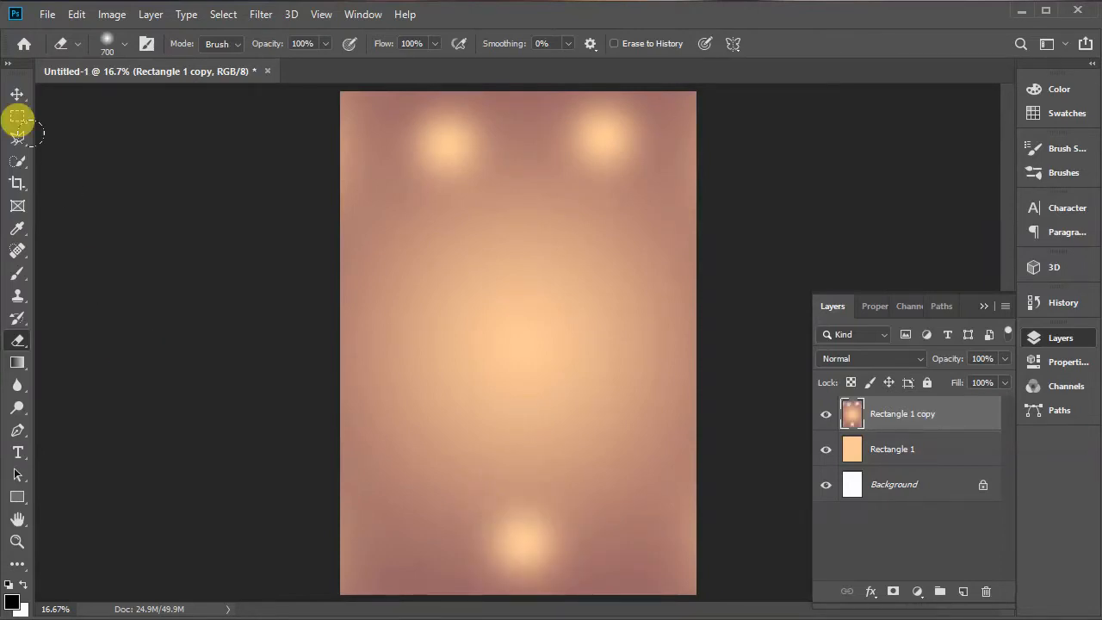
{"action": "left_click", "coordinate": [18, 95]}
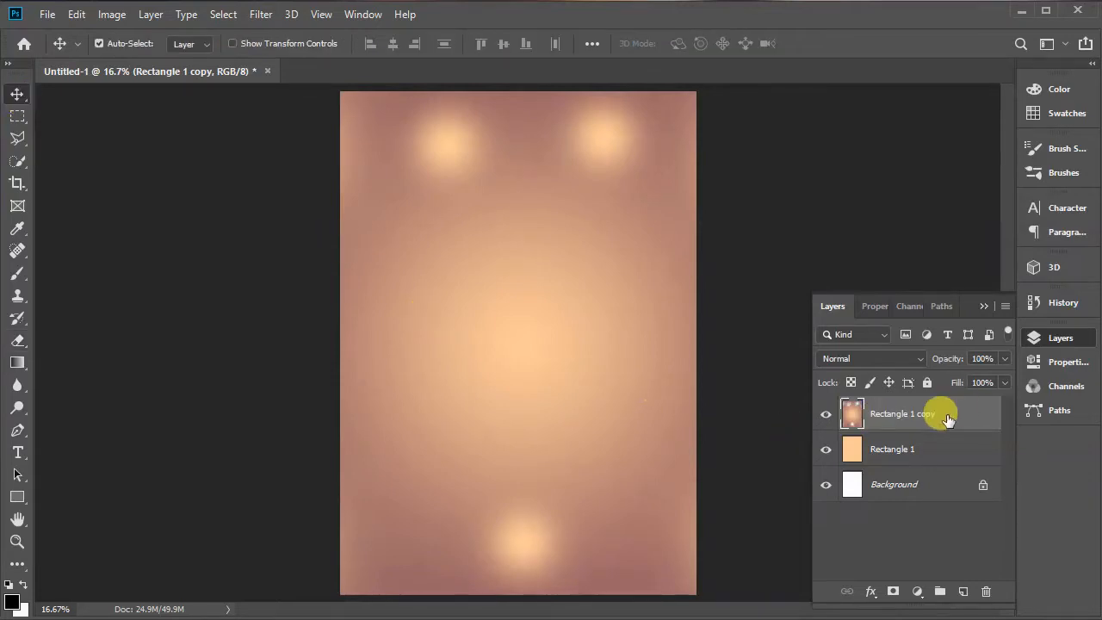
Step: Add a Curves adjustment layer above Rectangle 1 copy and darken the midtones with a curve point at input 145, output 106
{"action": "left_click", "coordinate": [918, 593]}
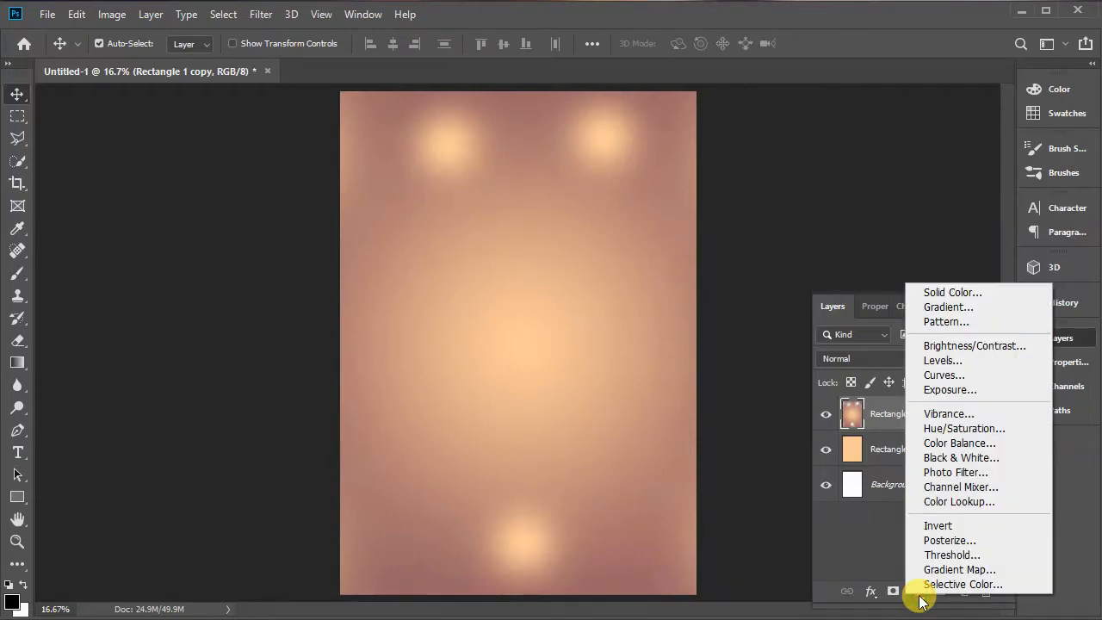
{"action": "left_click", "coordinate": [954, 375]}
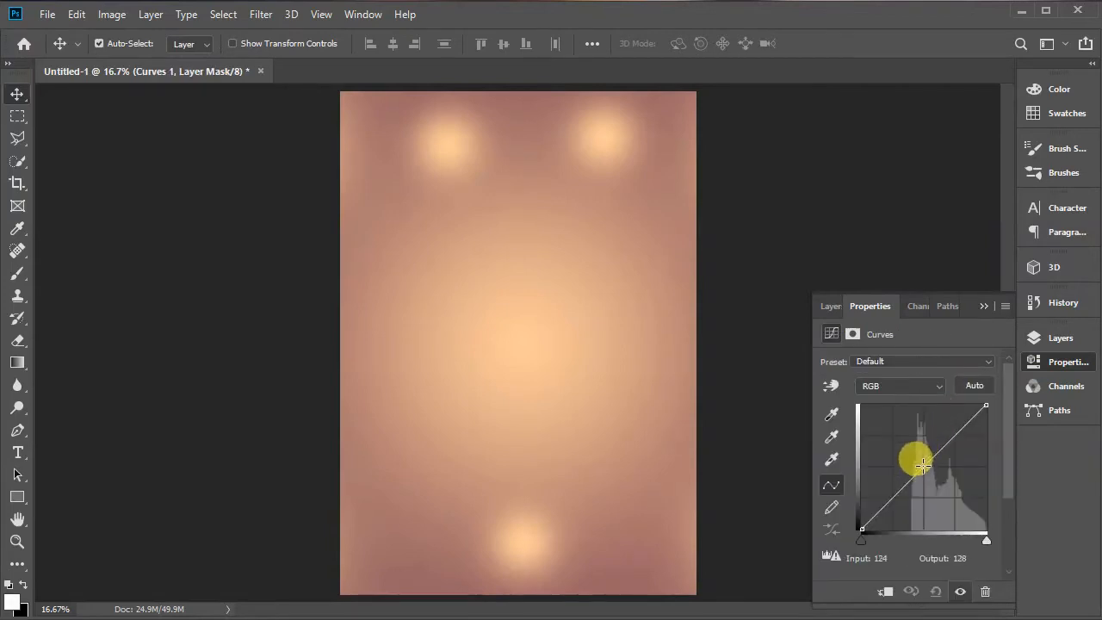
{"action": "left_click_drag", "start_coordinate": [922, 465], "coordinate": [931, 476]}
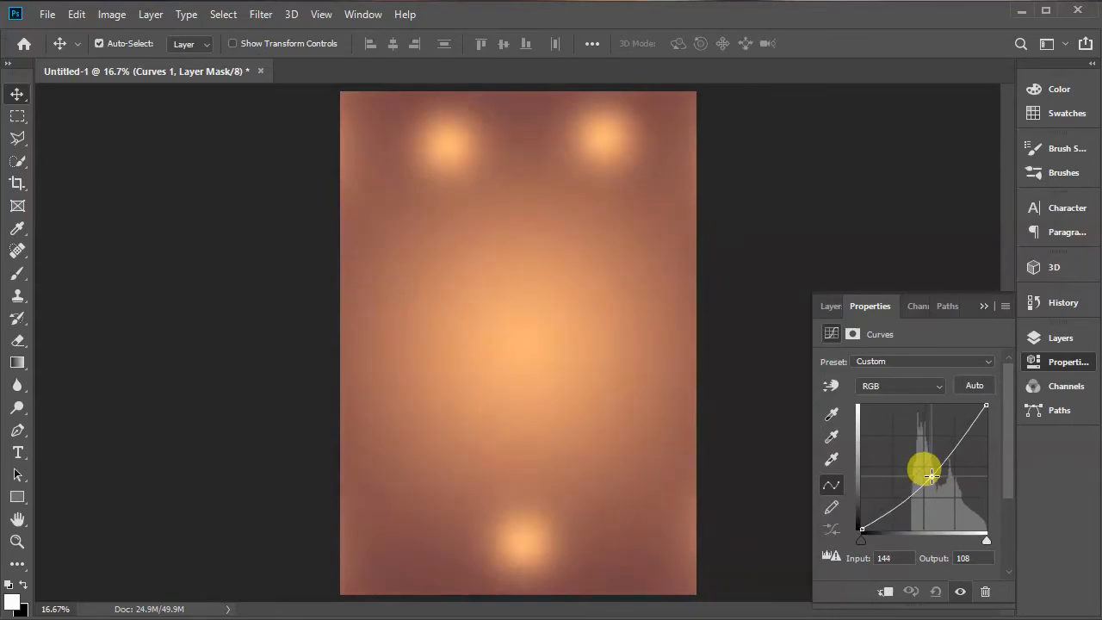
{"action": "left_click_drag", "start_coordinate": [930, 476], "coordinate": [931, 477]}
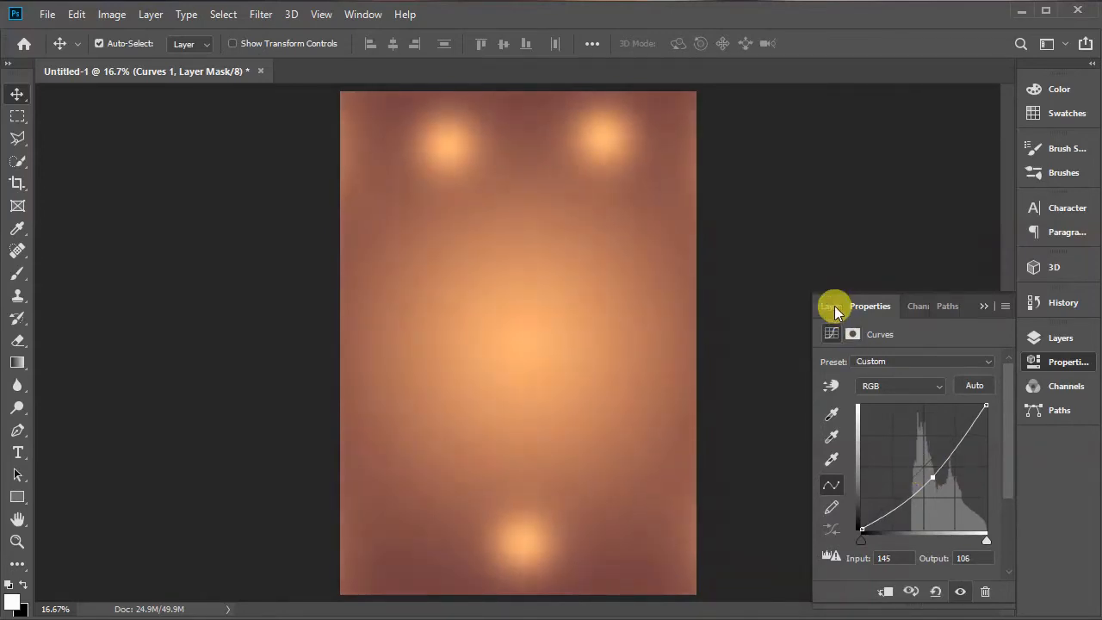
Step: Group the Curves 1, Rectangle 1 copy and Rectangle 1 layers and name the group BACKGROUND
{"action": "left_click", "coordinate": [831, 306]}
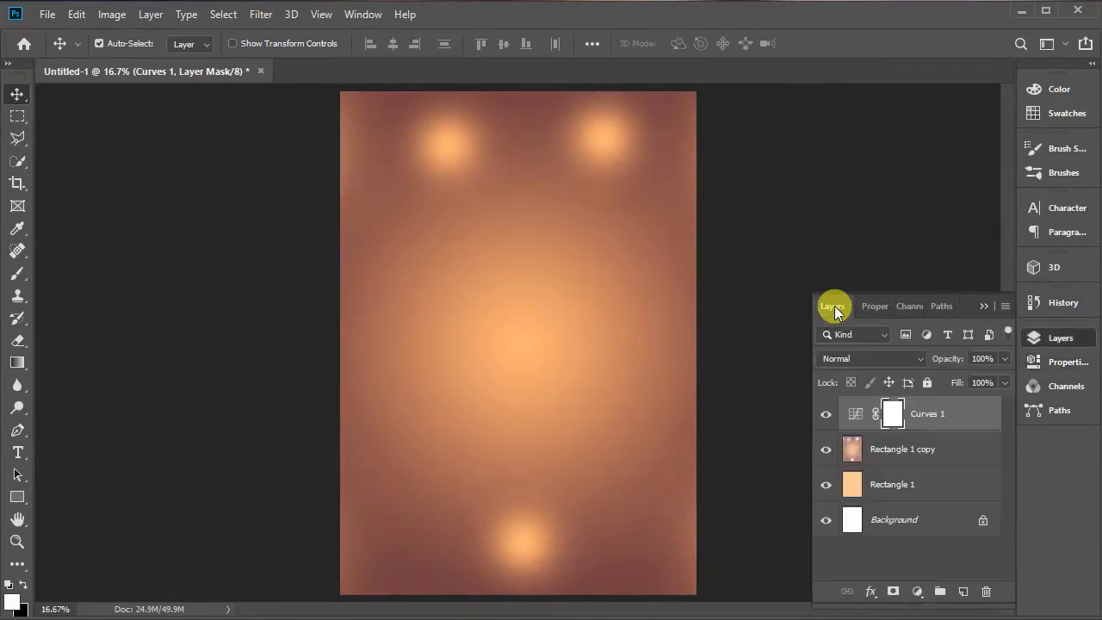
{"action": "left_click", "coordinate": [947, 487]}
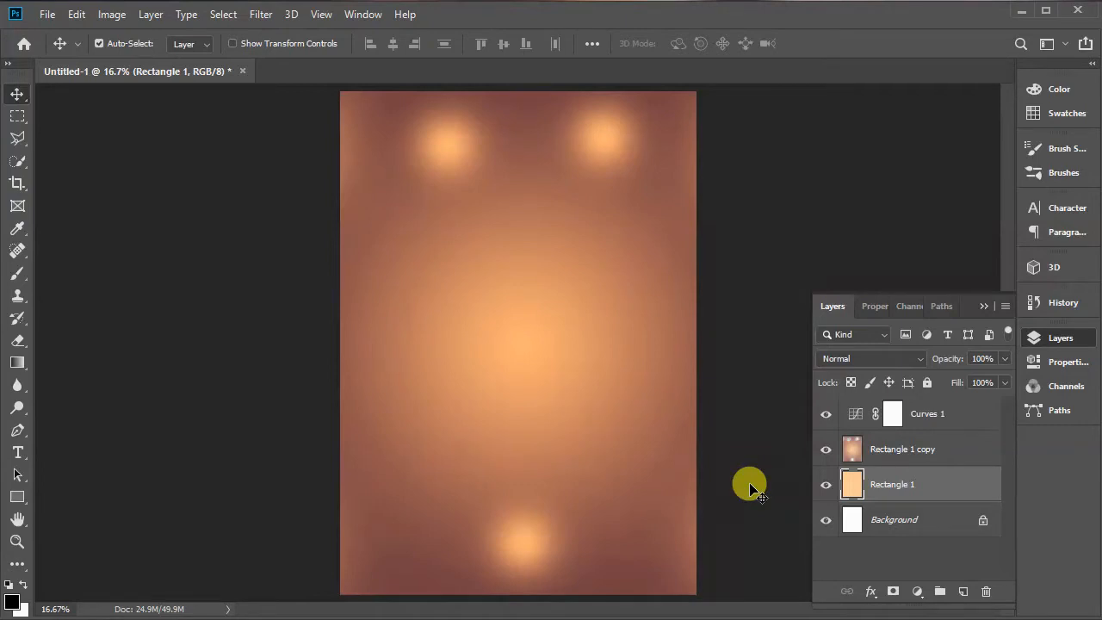
{"action": "key", "text": "ctrl"}
{"action": "left_click", "coordinate": [957, 456], "text": "ctrl"}
{"action": "left_click", "coordinate": [964, 416], "text": "ctrl"}
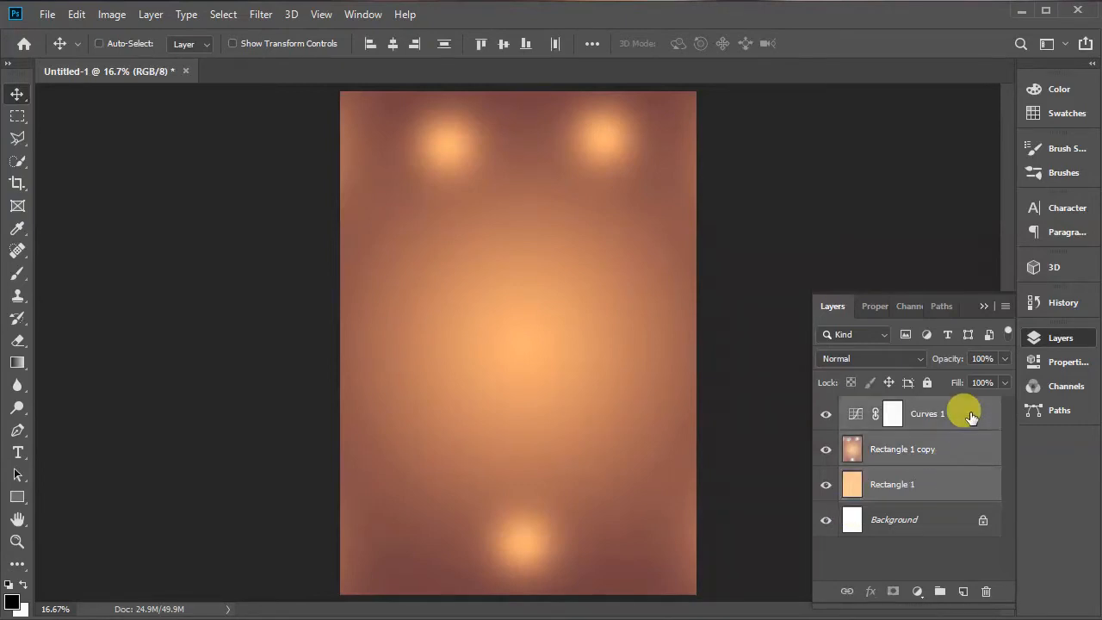
{"action": "left_click", "coordinate": [938, 592]}
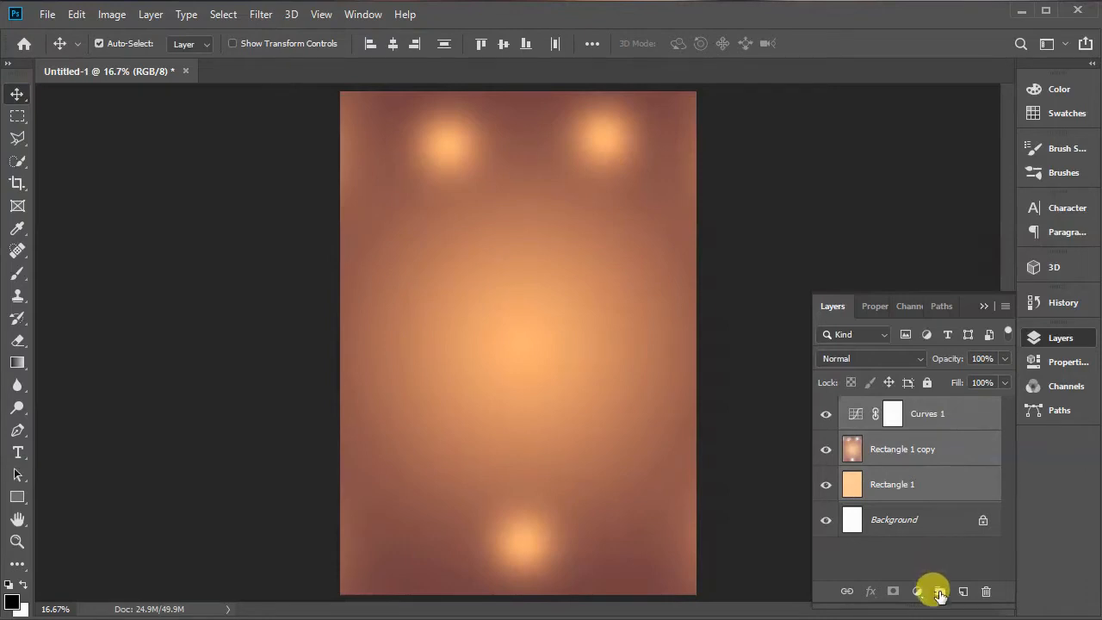
{"action": "double_click", "coordinate": [892, 410]}
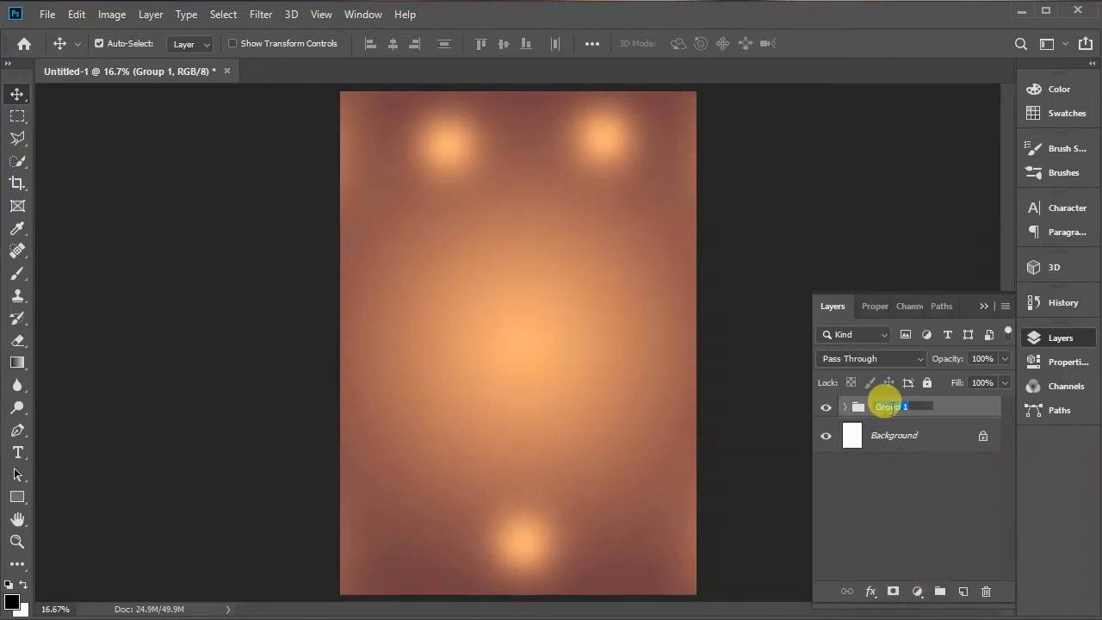
{"action": "type", "text": "BACKGR"}
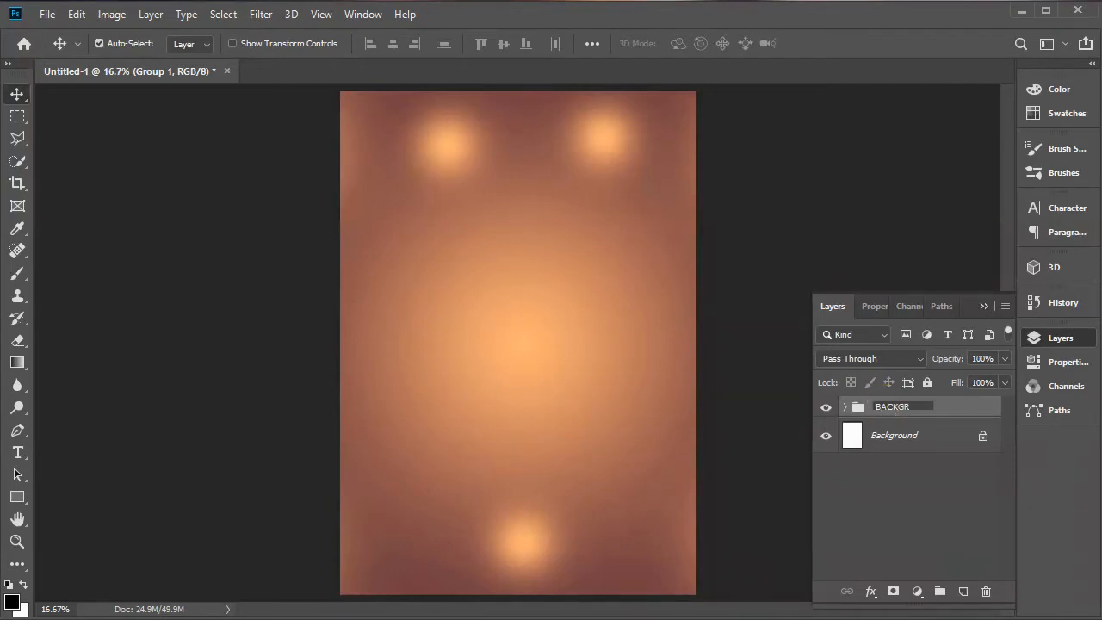
{"action": "type", "text": "OUND"}
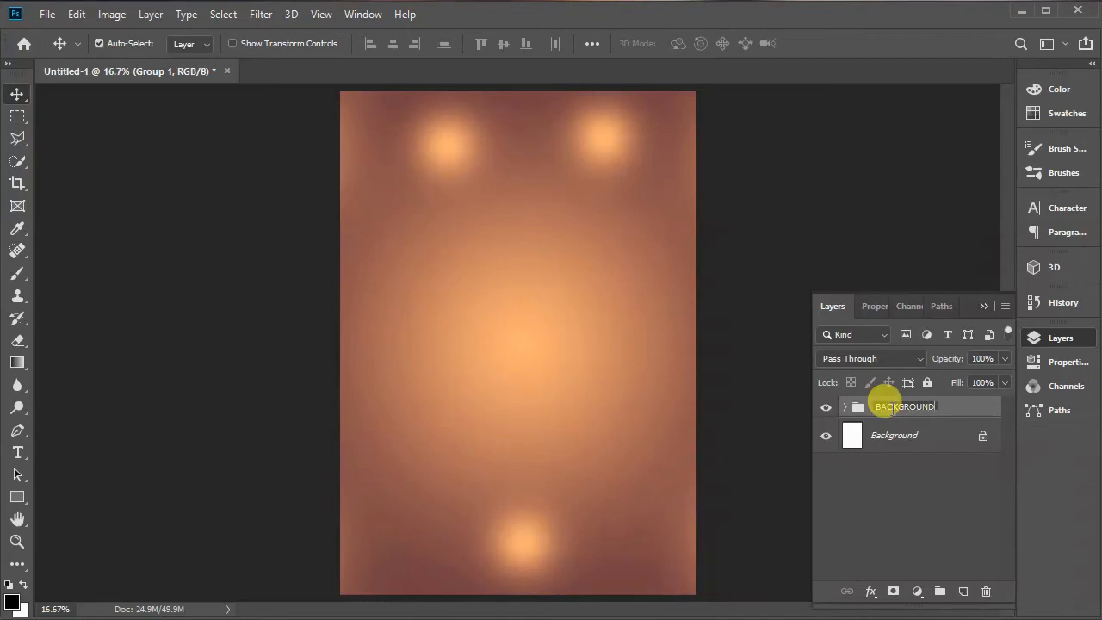
{"action": "left_click", "coordinate": [909, 490]}
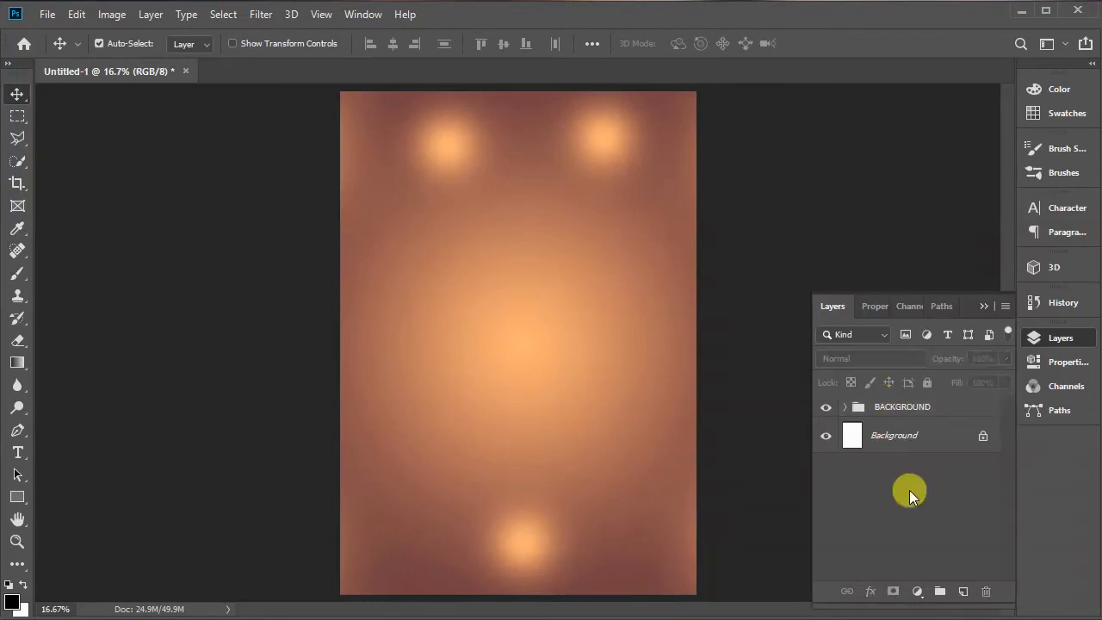
Step: Draw a black rectangle shape about 1451 by 1333 px in the lower-left part of the canvas, above the BACKGROUND group
{"action": "left_click", "coordinate": [954, 409]}
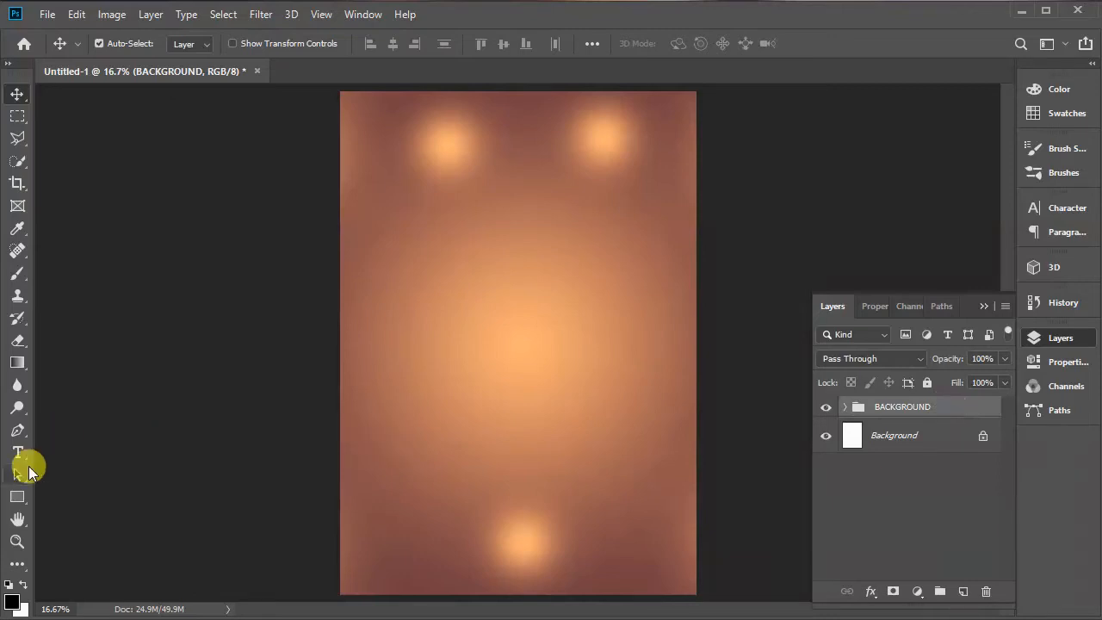
{"action": "left_click", "coordinate": [17, 500]}
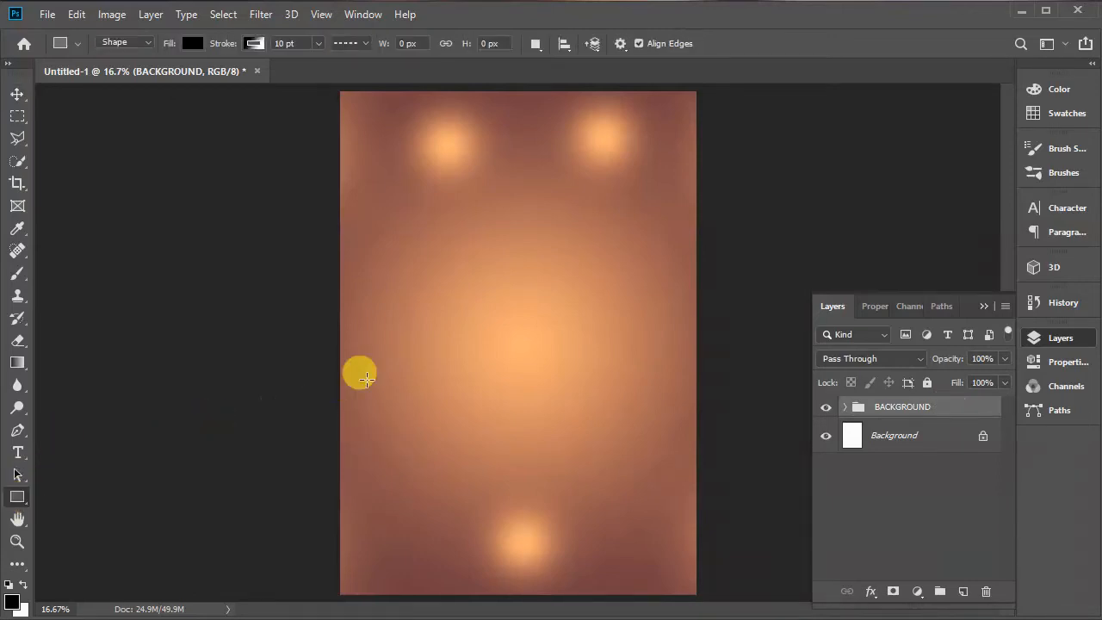
{"action": "left_click_drag", "start_coordinate": [368, 376], "coordinate": [576, 567]}
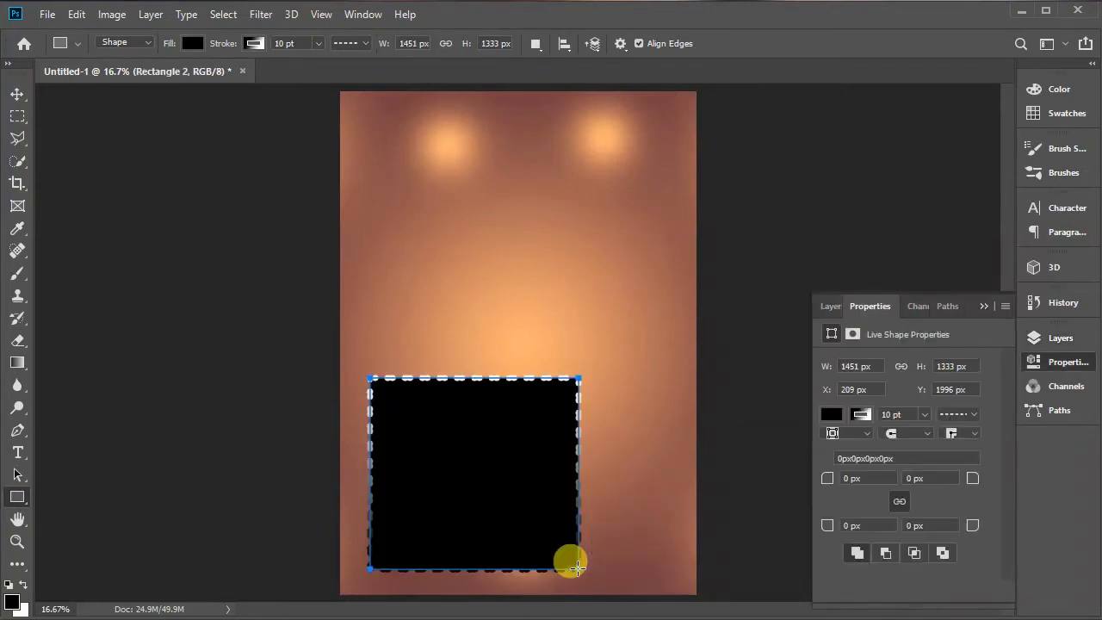
Step: Remove the gradient stroke from the black rectangle by setting its stroke to no colour
{"action": "left_click", "coordinate": [956, 415]}
{"action": "left_click", "coordinate": [954, 416]}
{"action": "left_click", "coordinate": [860, 416]}
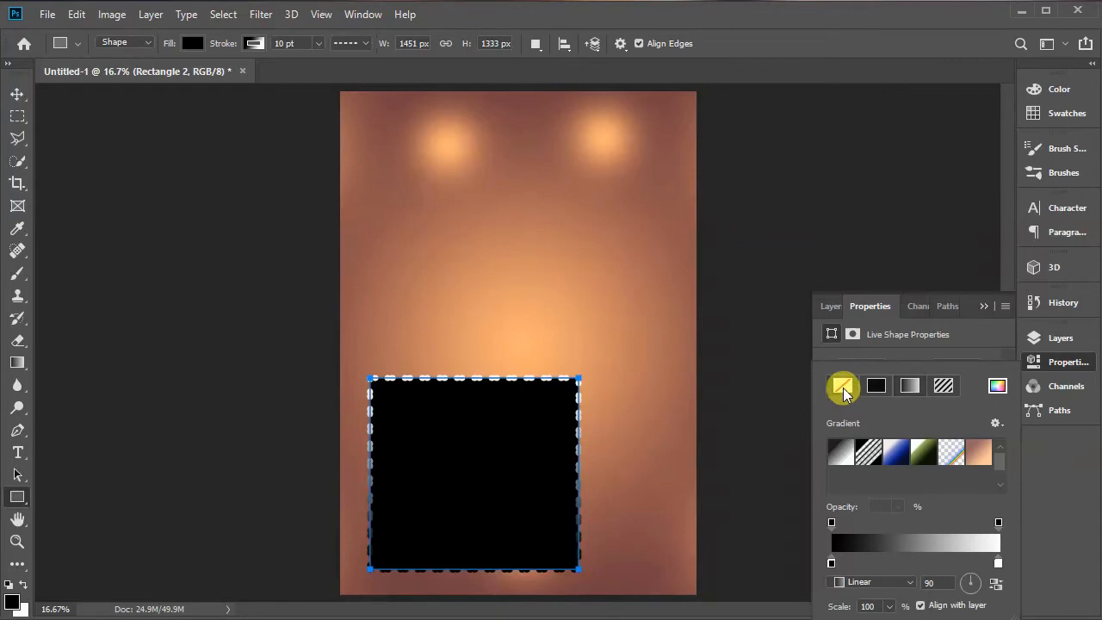
{"action": "left_click", "coordinate": [843, 389]}
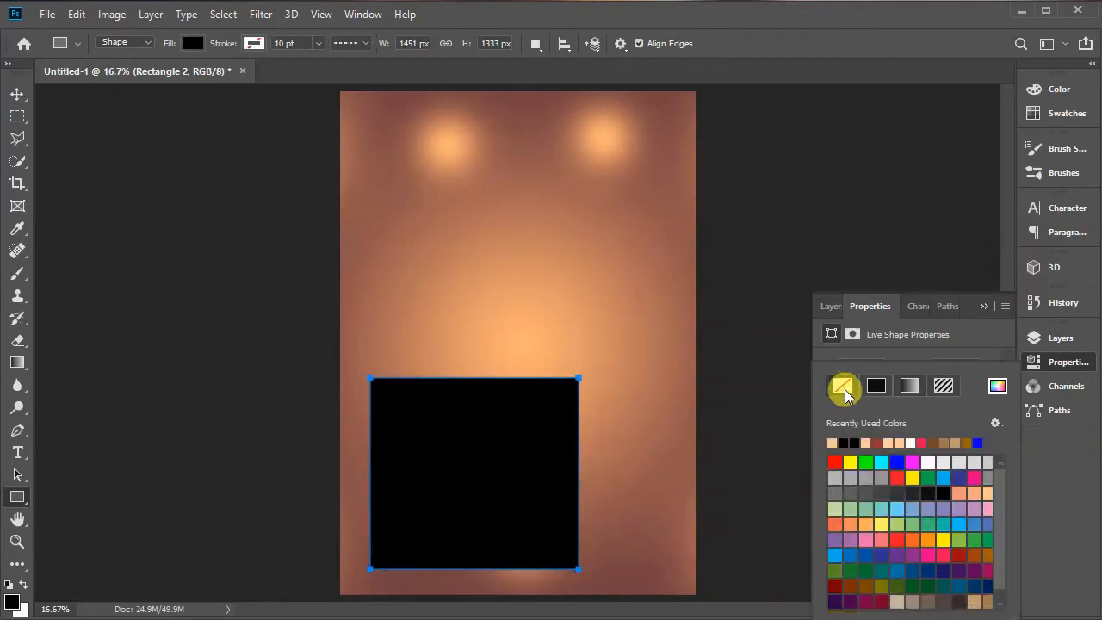
{"action": "left_click", "coordinate": [831, 306]}
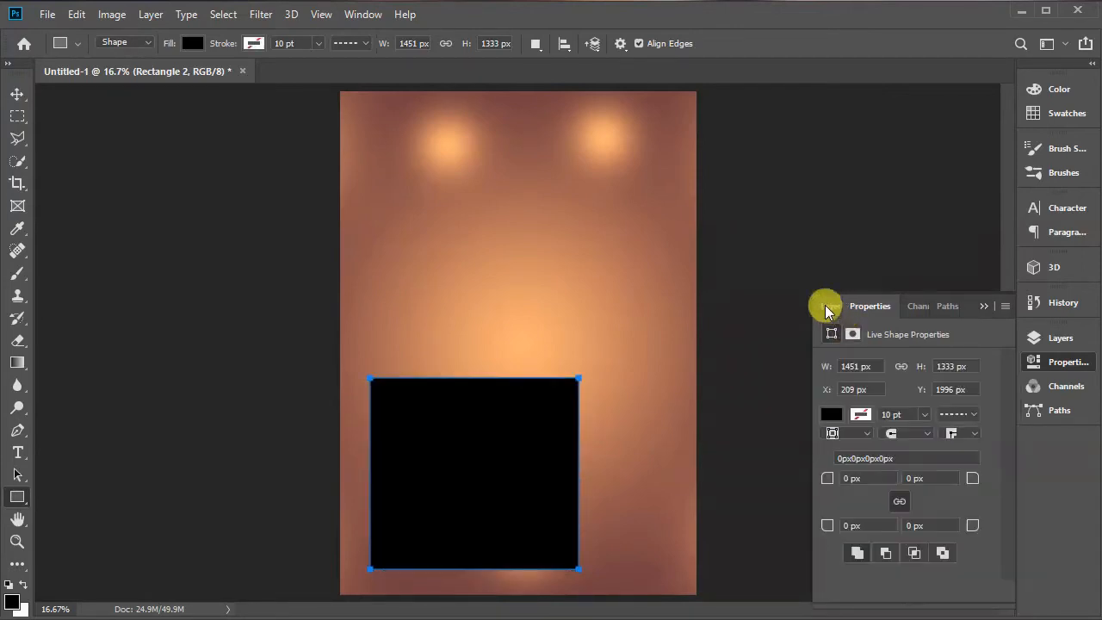
{"action": "left_click", "coordinate": [831, 306]}
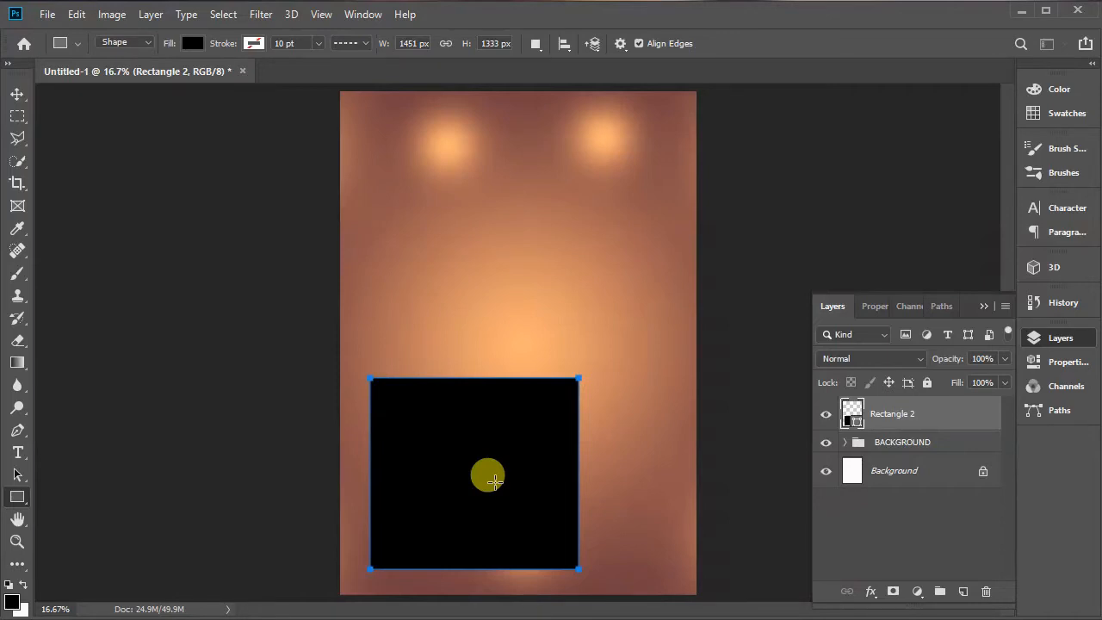
Step: Transform the black rectangle with Perspective, bringing its upper corners together into a triangle, and accept converting it to a regular path
{"action": "key", "text": "ctrl+t"}
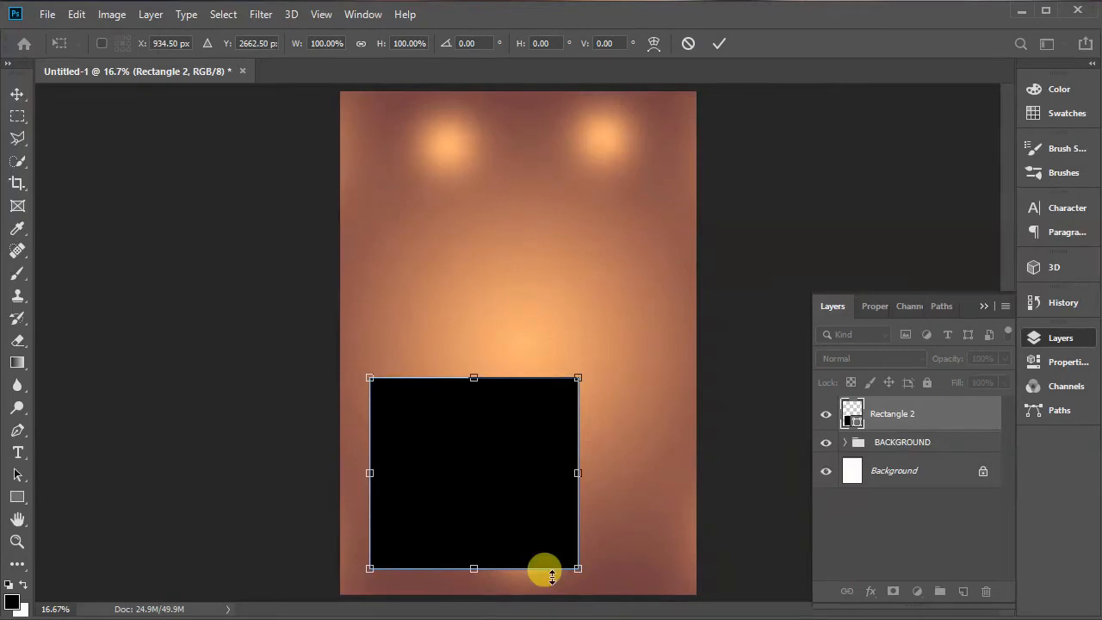
{"action": "right_click", "coordinate": [488, 473]}
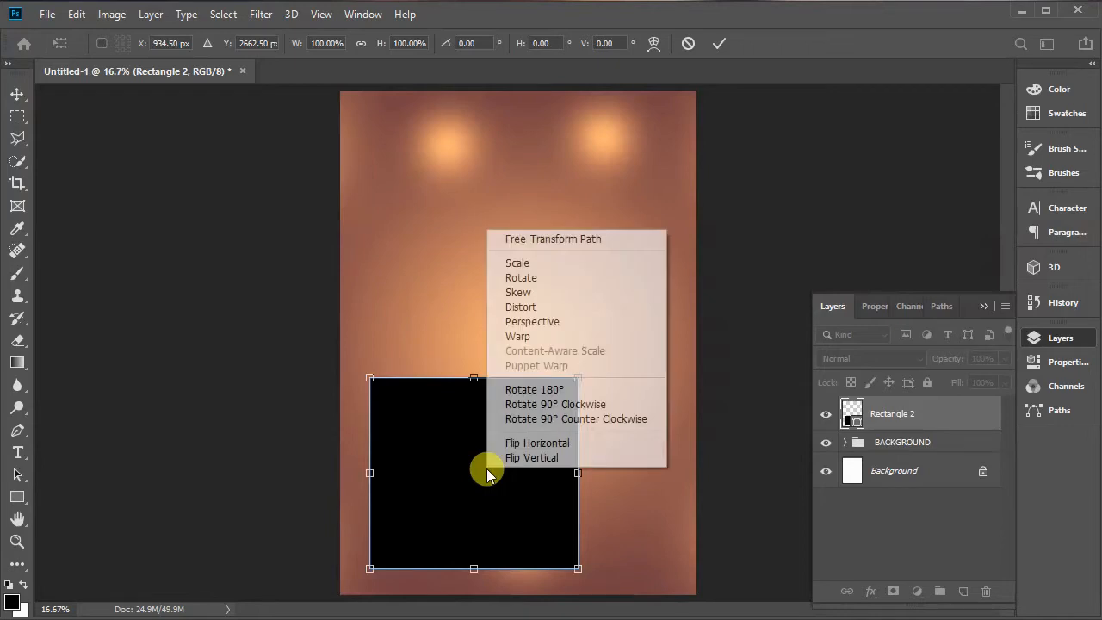
{"action": "left_click", "coordinate": [558, 322]}
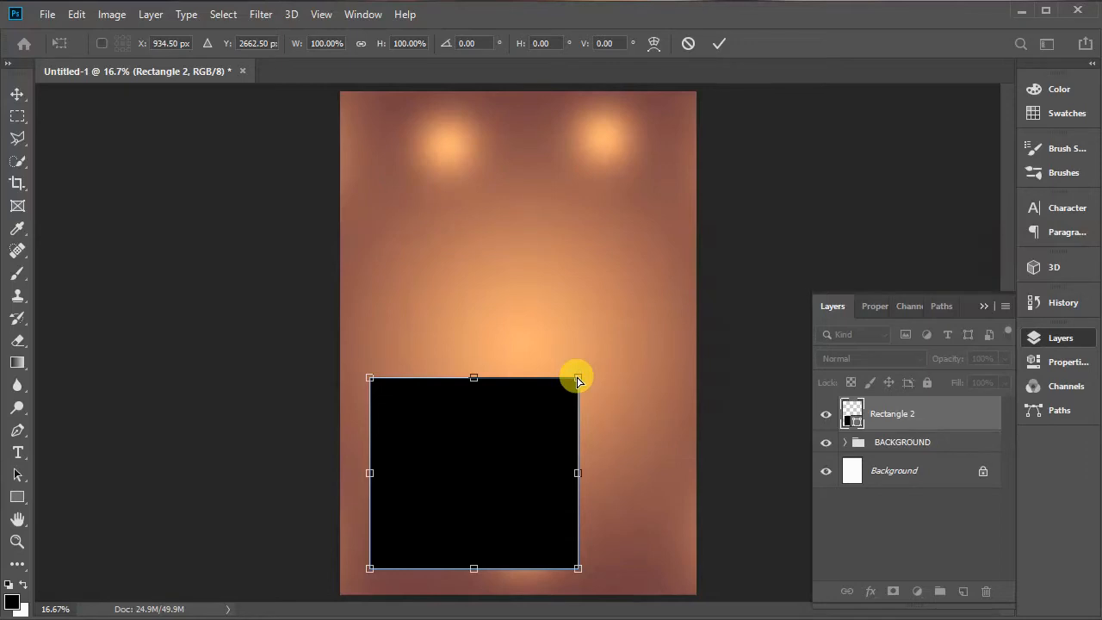
{"action": "left_click_drag", "start_coordinate": [573, 374], "coordinate": [475, 380]}
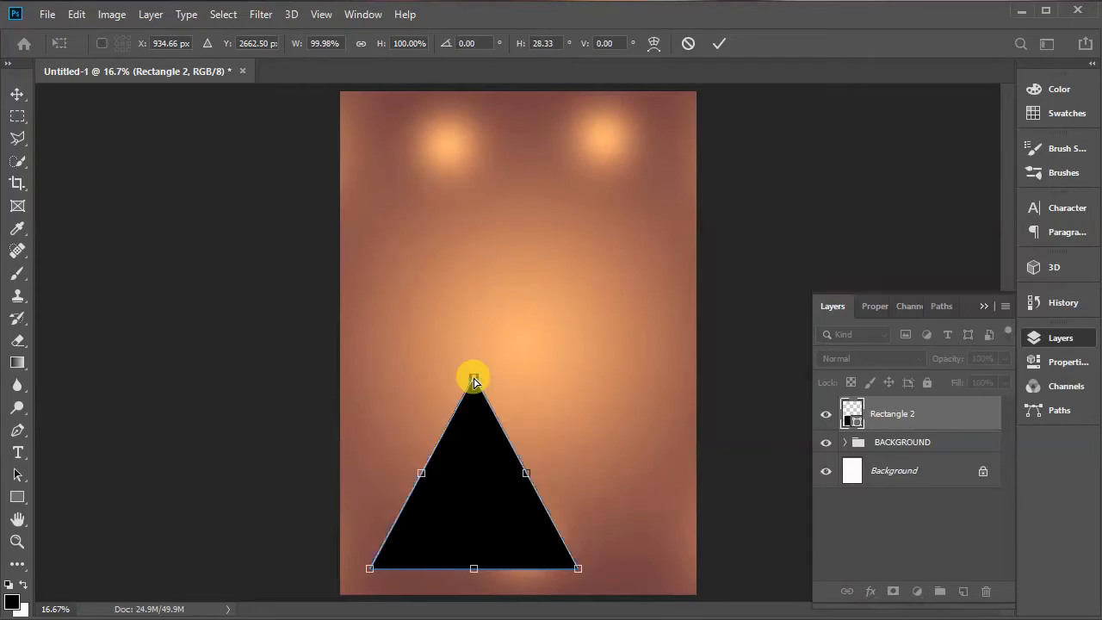
{"action": "left_click", "coordinate": [716, 46]}
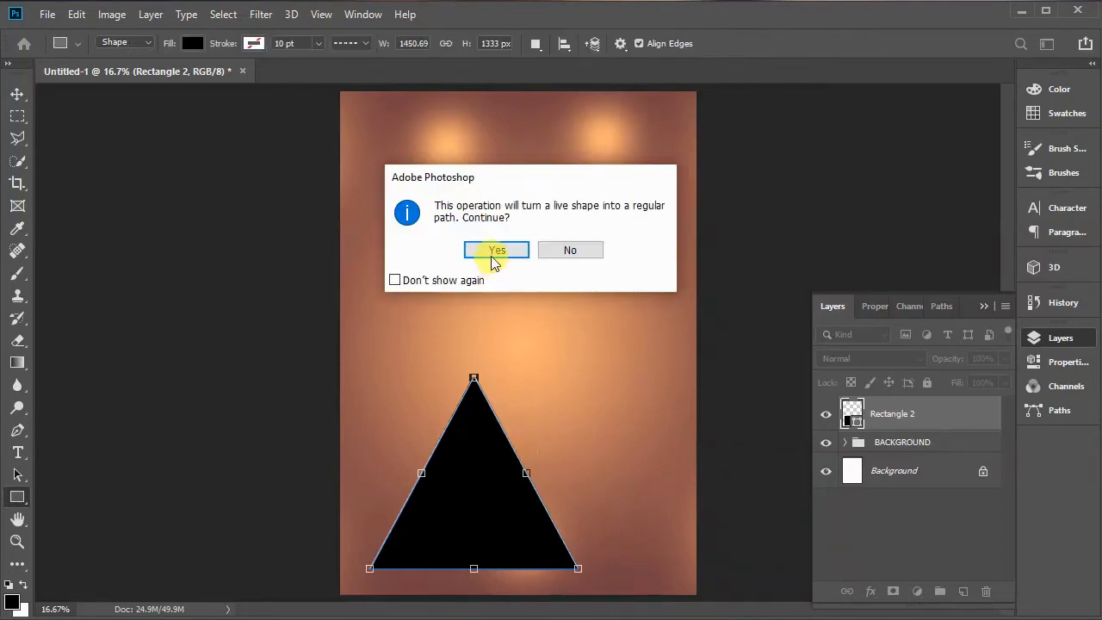
{"action": "left_click", "coordinate": [495, 250]}
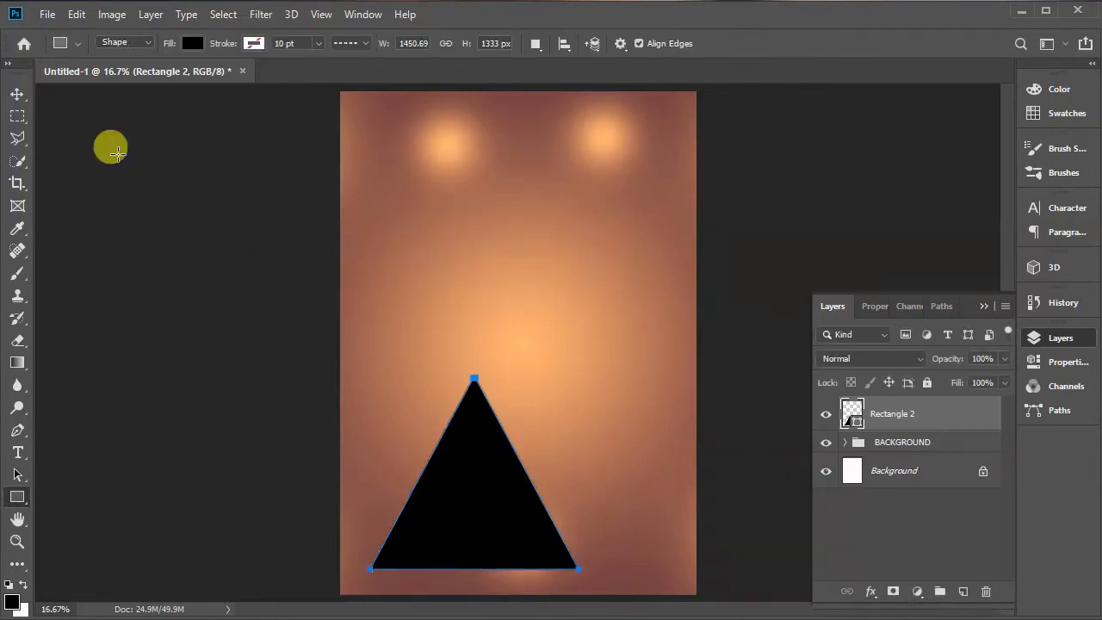
{"action": "left_click", "coordinate": [17, 93]}
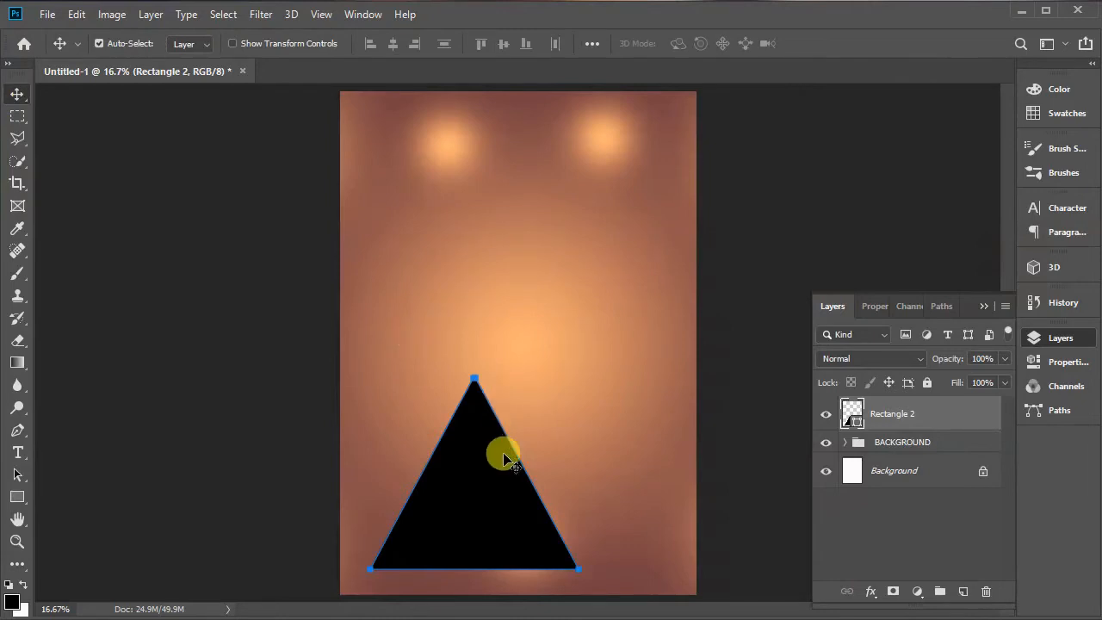
Step: Rotate the black triangle about 89° clockwise to point right and position it mid-height, with its base running off the canvas's left edge
{"action": "left_click_drag", "start_coordinate": [505, 459], "coordinate": [485, 325]}
{"action": "key", "text": "ctrl"}
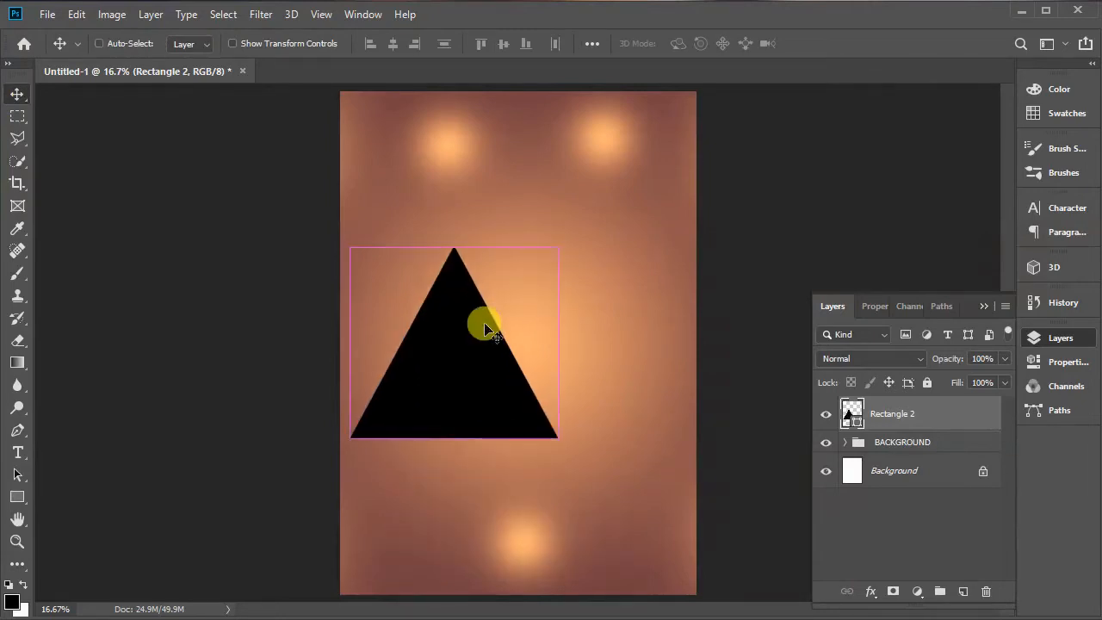
{"action": "key", "text": "ctrl+t"}
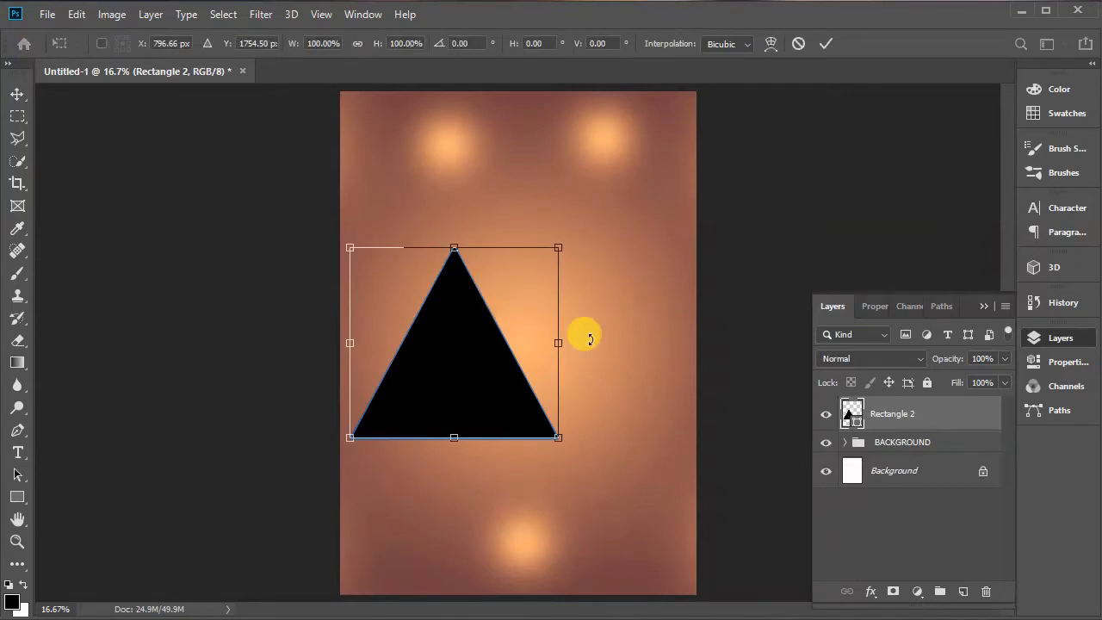
{"action": "left_click_drag", "start_coordinate": [590, 338], "coordinate": [455, 463]}
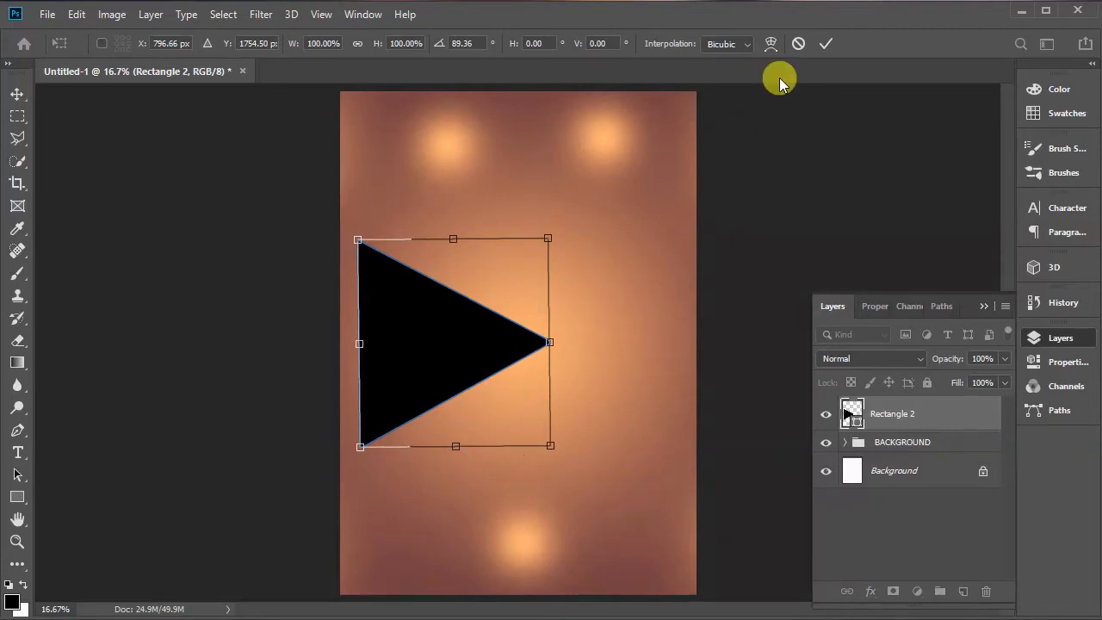
{"action": "left_click", "coordinate": [816, 42]}
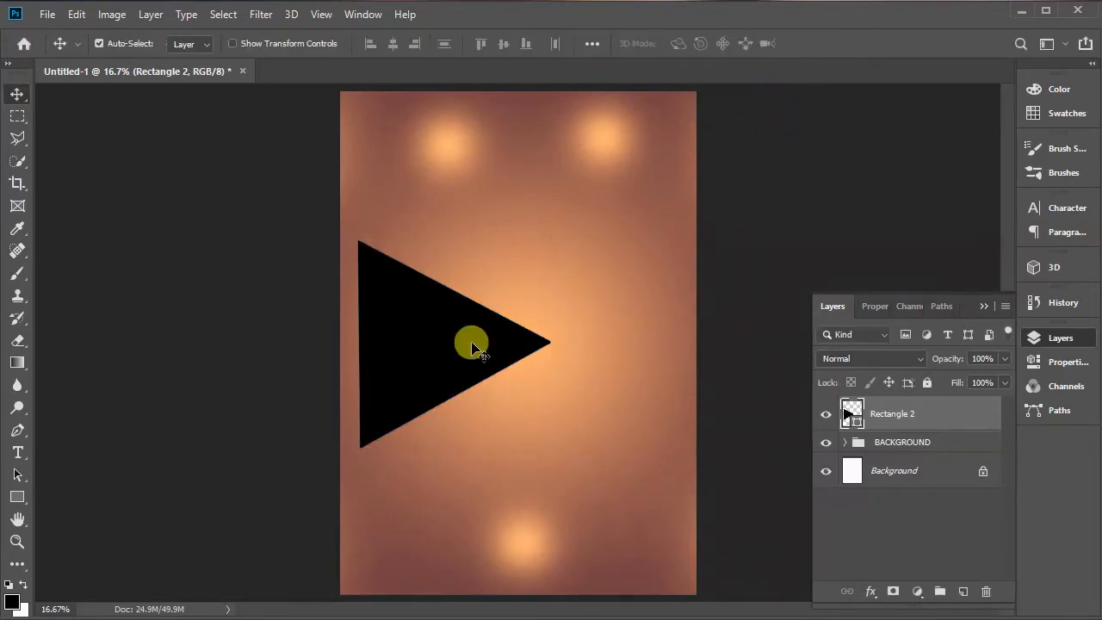
{"action": "left_click_drag", "start_coordinate": [471, 349], "coordinate": [411, 381]}
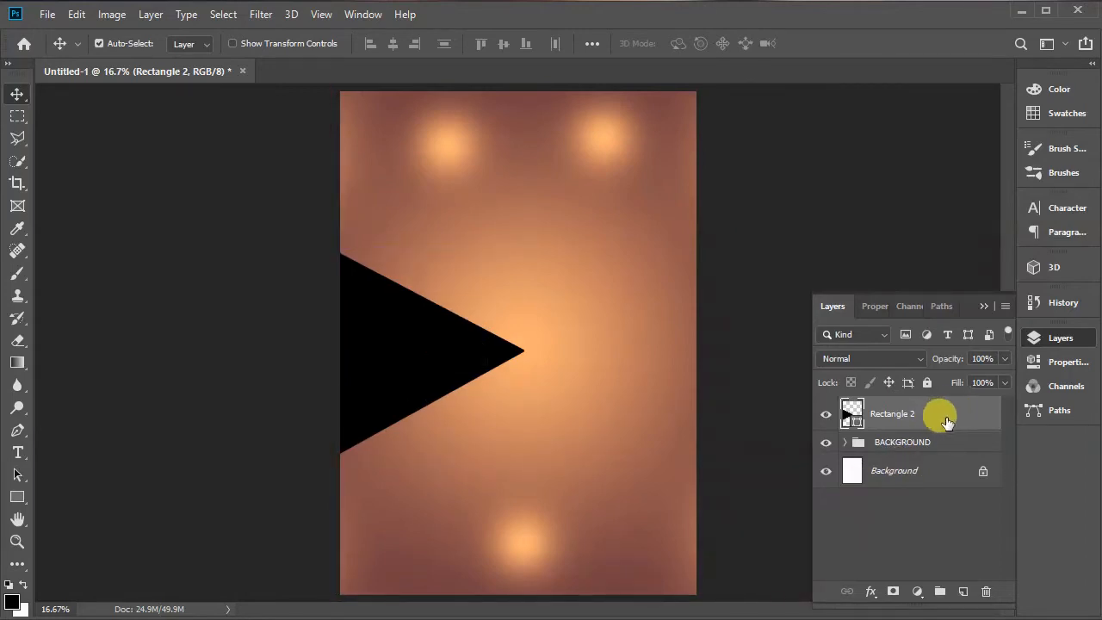
Step: Set the fill of the Rectangle 2 triangle layer to 30%
{"action": "left_click", "coordinate": [1004, 382]}
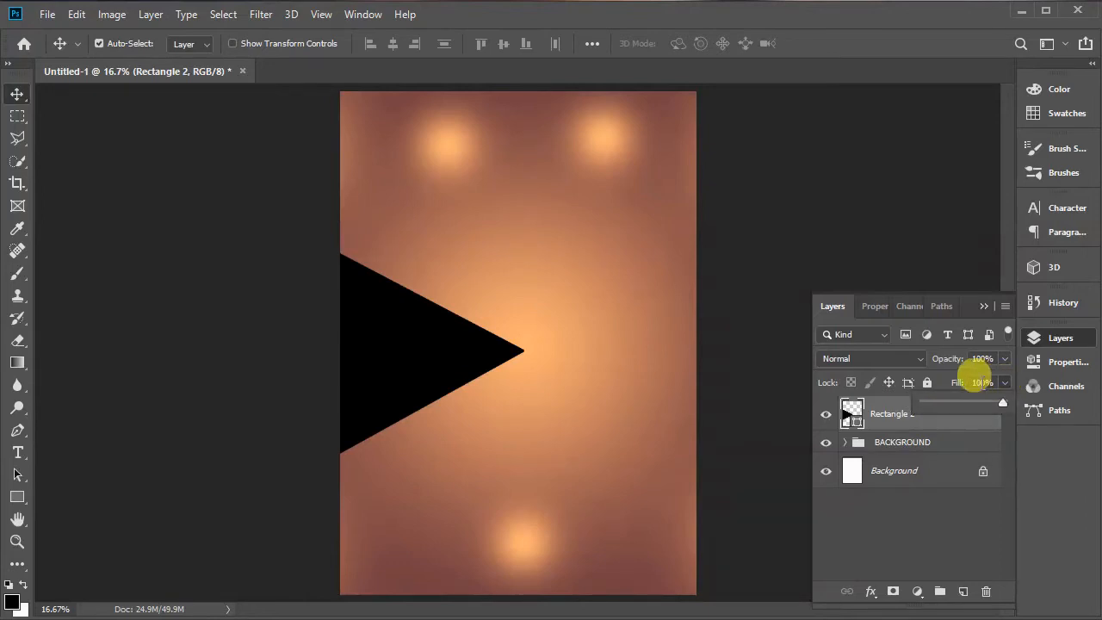
{"action": "left_click", "coordinate": [979, 381]}
{"action": "left_click", "coordinate": [983, 381]}
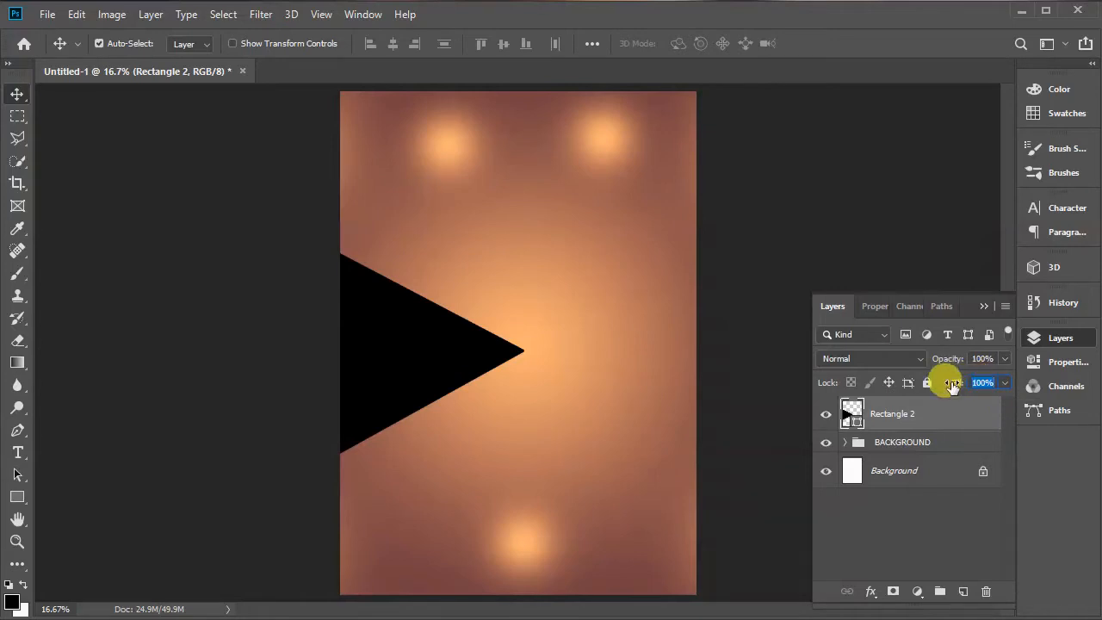
{"action": "type", "text": "30"}
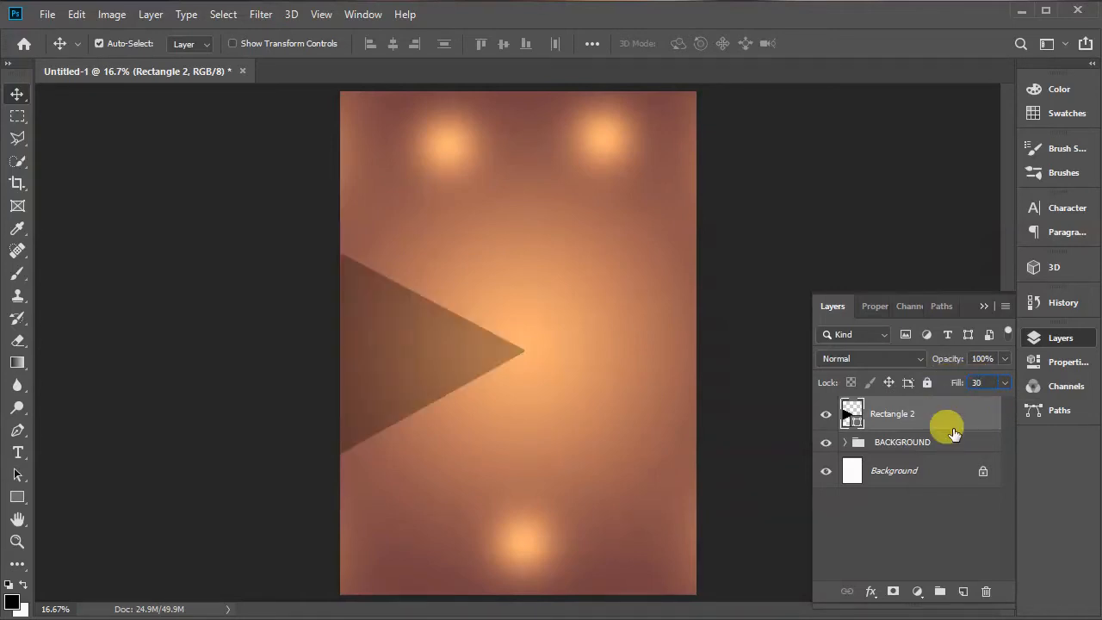
{"action": "key", "text": "Return"}
{"action": "left_click", "coordinate": [928, 496]}
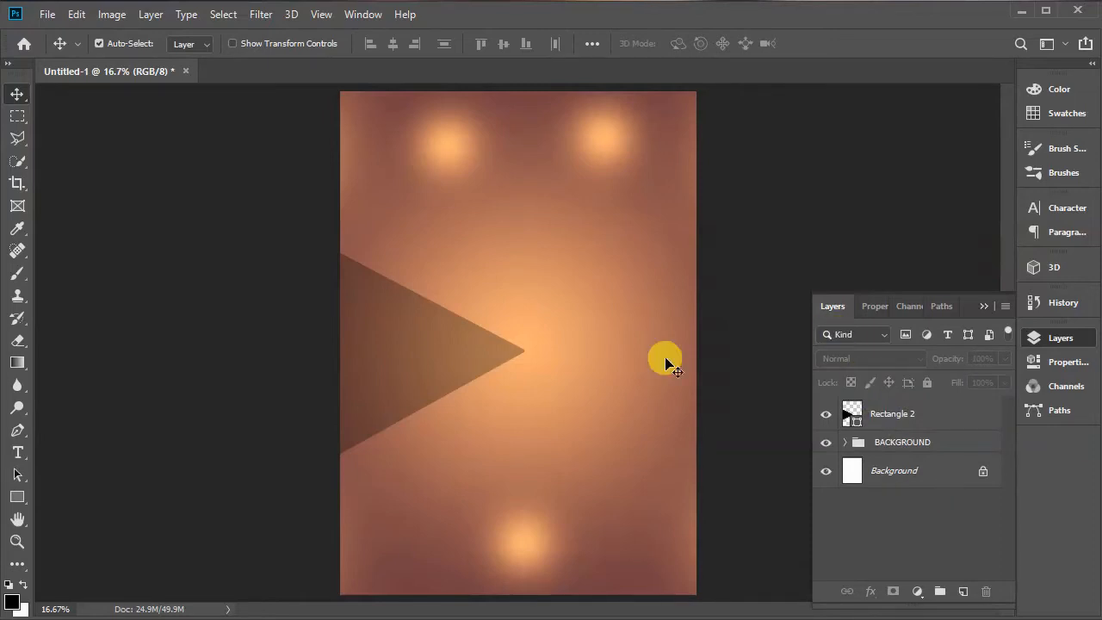
Step: Duplicate the triangle, move the copy to the lower part of the canvas and rotate it about -90° to point upward
{"action": "left_click", "coordinate": [433, 363]}
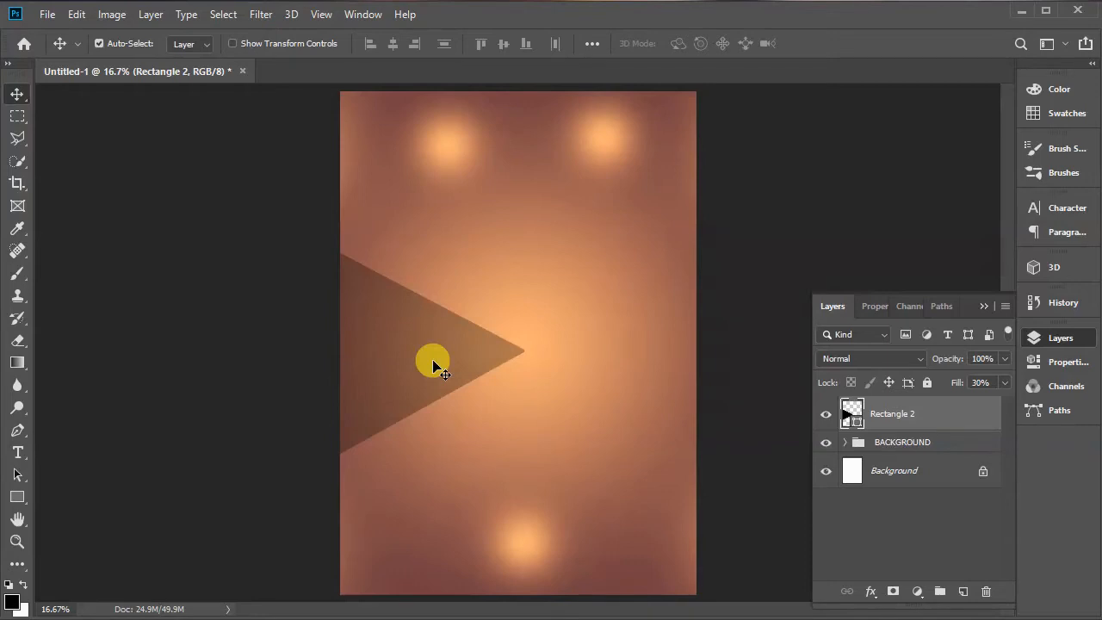
{"action": "key", "text": "ctrl+j"}
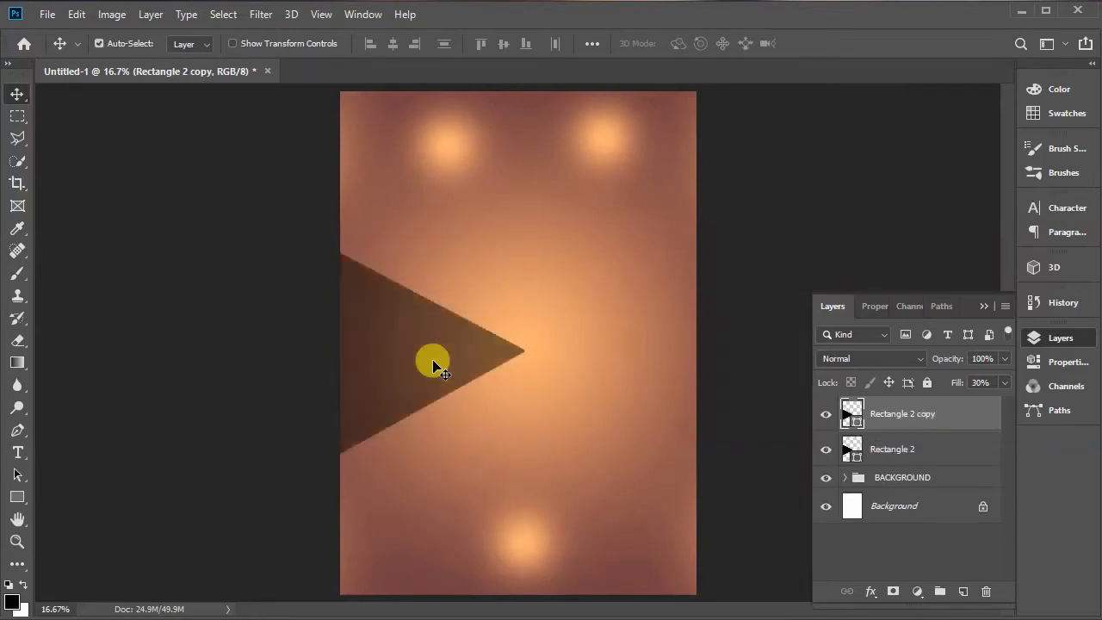
{"action": "left_click_drag", "start_coordinate": [434, 365], "coordinate": [549, 516]}
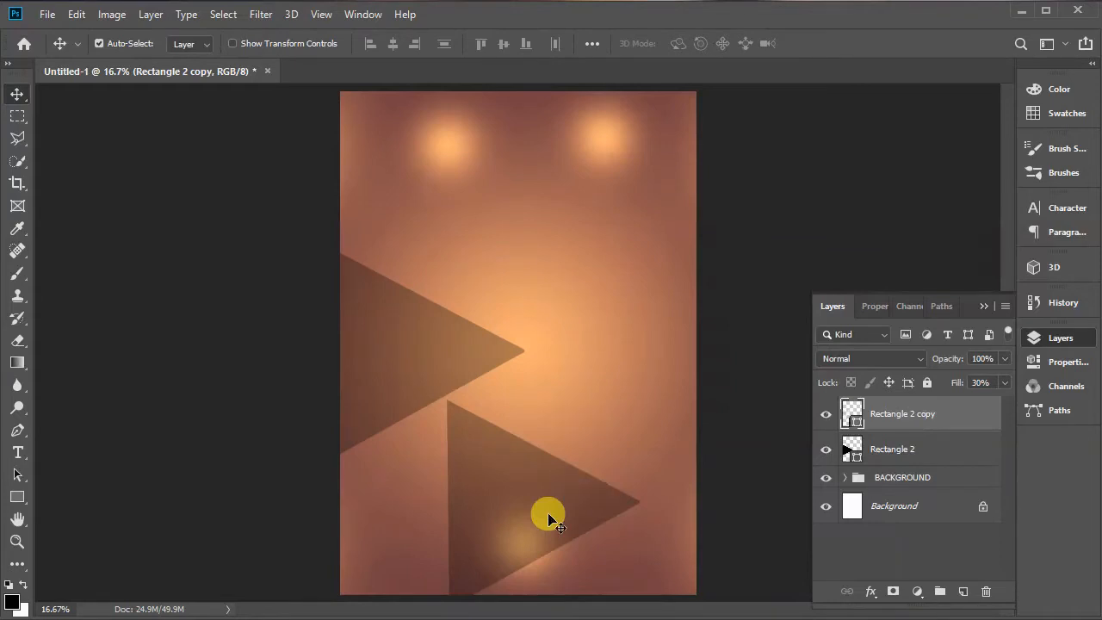
{"action": "key", "text": "ctrl"}
{"action": "key", "text": "ctrl+t"}
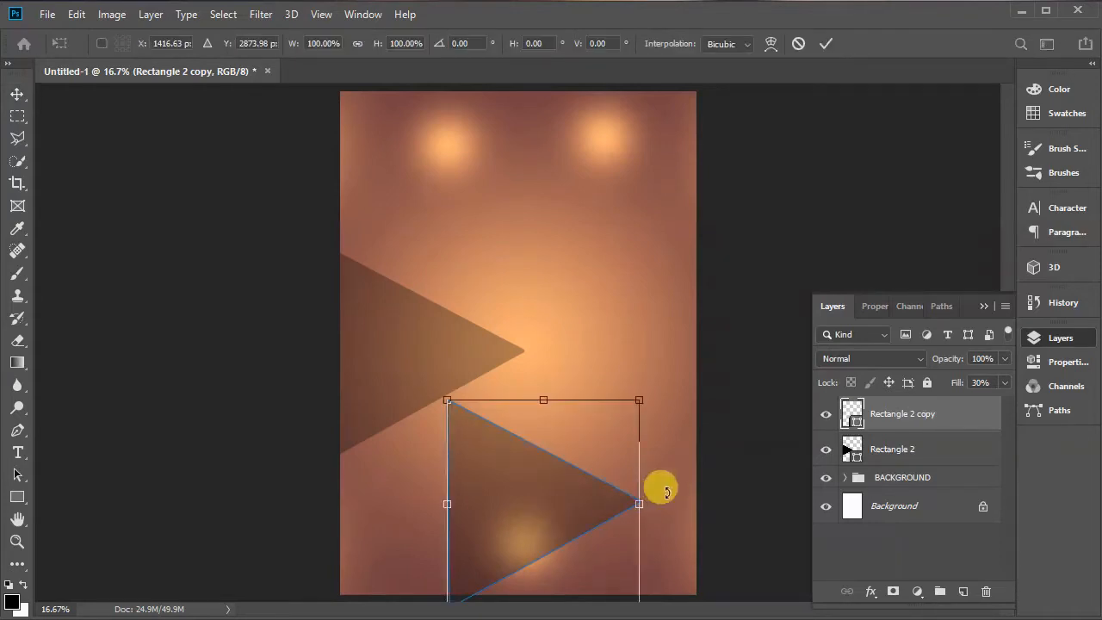
{"action": "left_click_drag", "start_coordinate": [659, 502], "coordinate": [534, 423]}
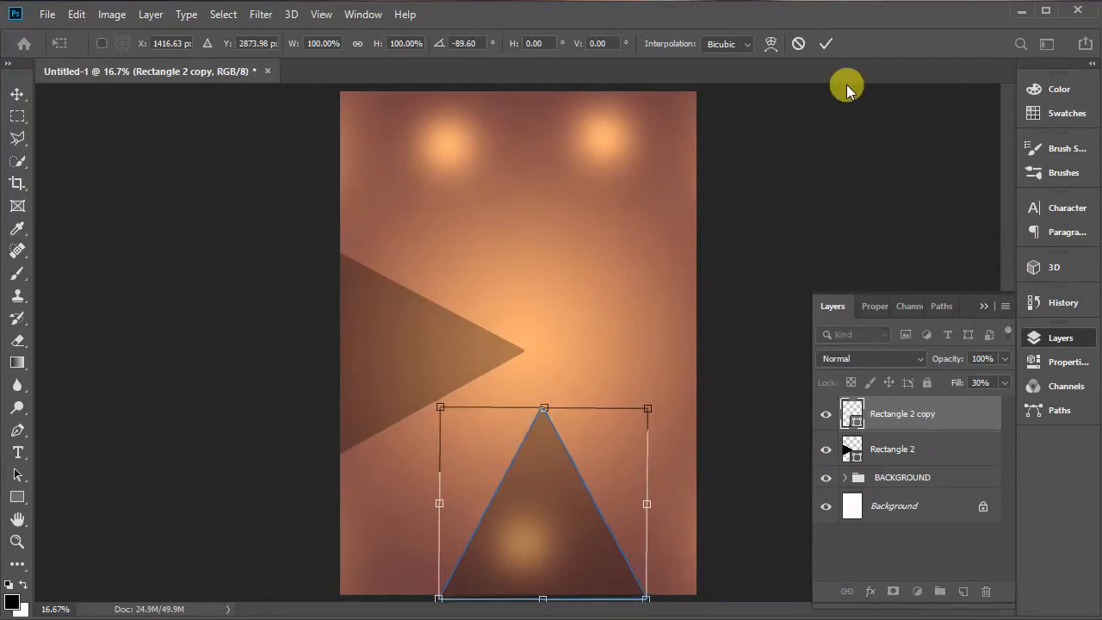
{"action": "left_click", "coordinate": [822, 44]}
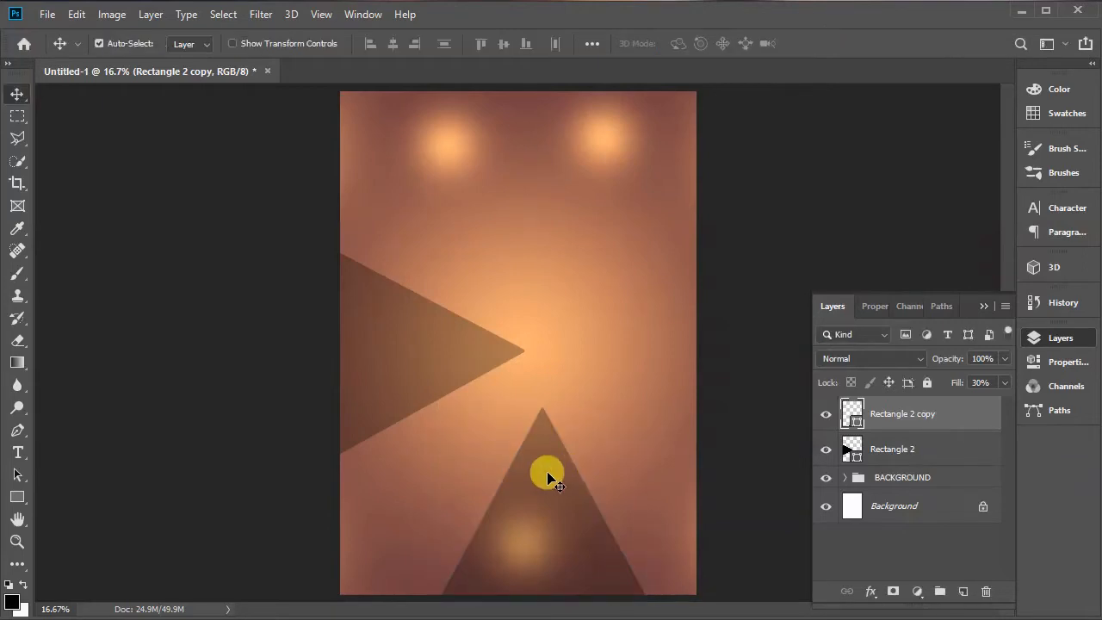
Step: Move the upward-pointing triangle to the bottom centre of the canvas and widen it to about 124%
{"action": "left_click_drag", "start_coordinate": [547, 476], "coordinate": [518, 549]}
{"action": "key", "text": "ctrl"}
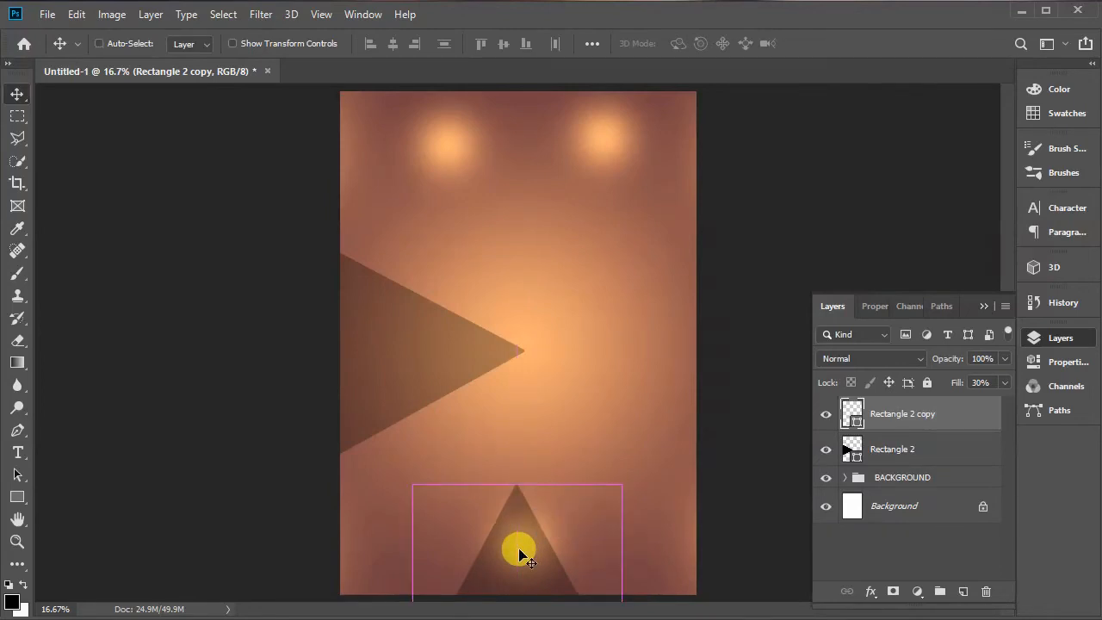
{"action": "key", "text": "ctrl+t"}
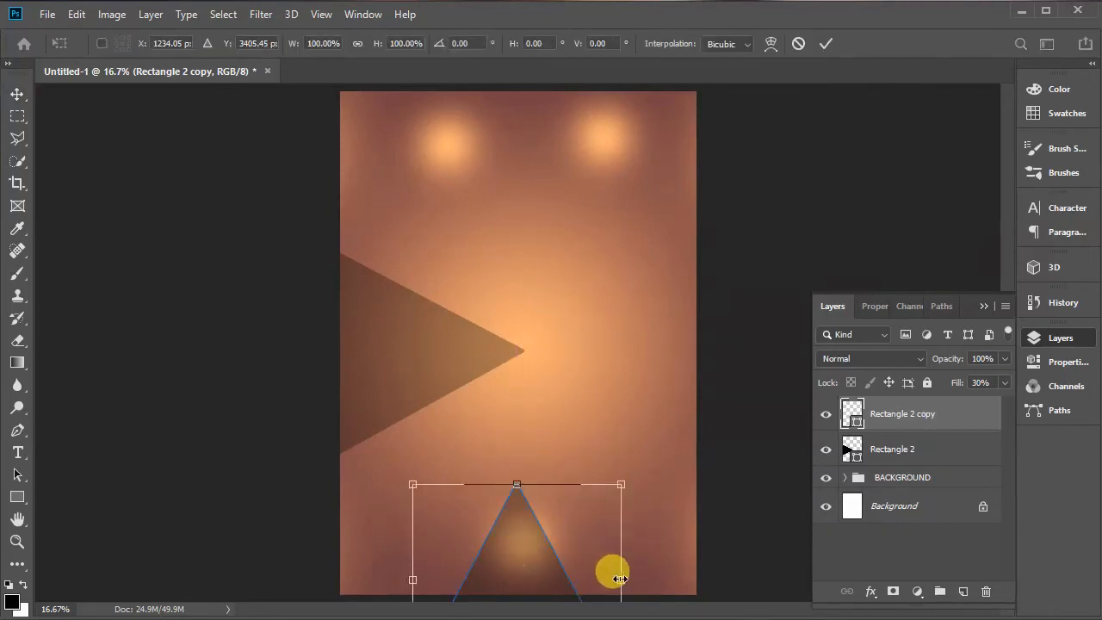
{"action": "left_click_drag", "start_coordinate": [620, 578], "coordinate": [647, 580]}
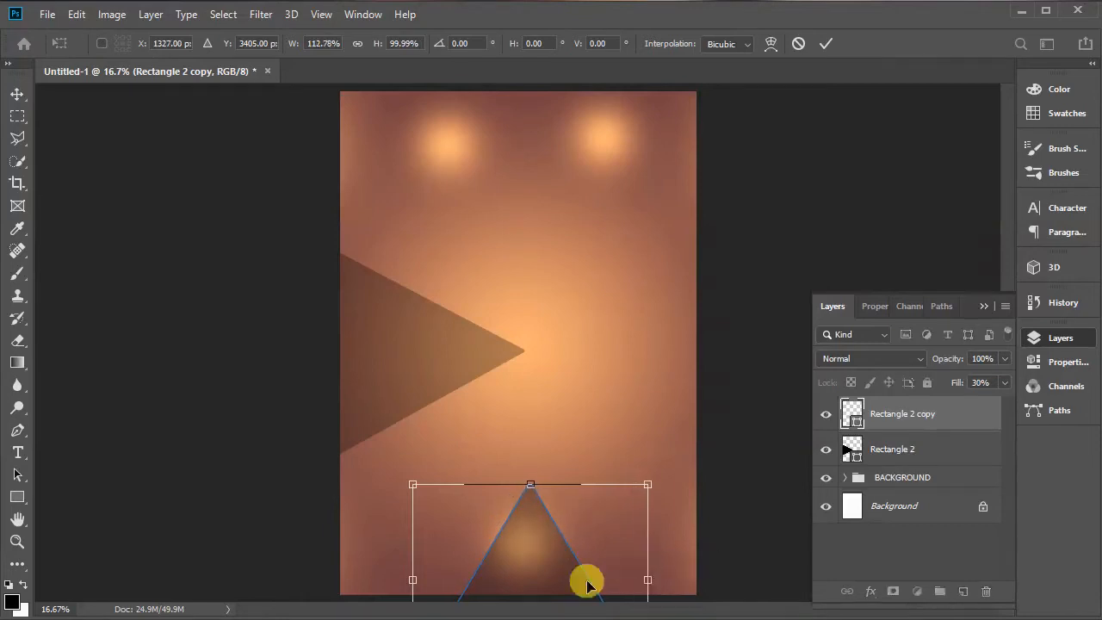
{"action": "left_click_drag", "start_coordinate": [401, 580], "coordinate": [386, 580]}
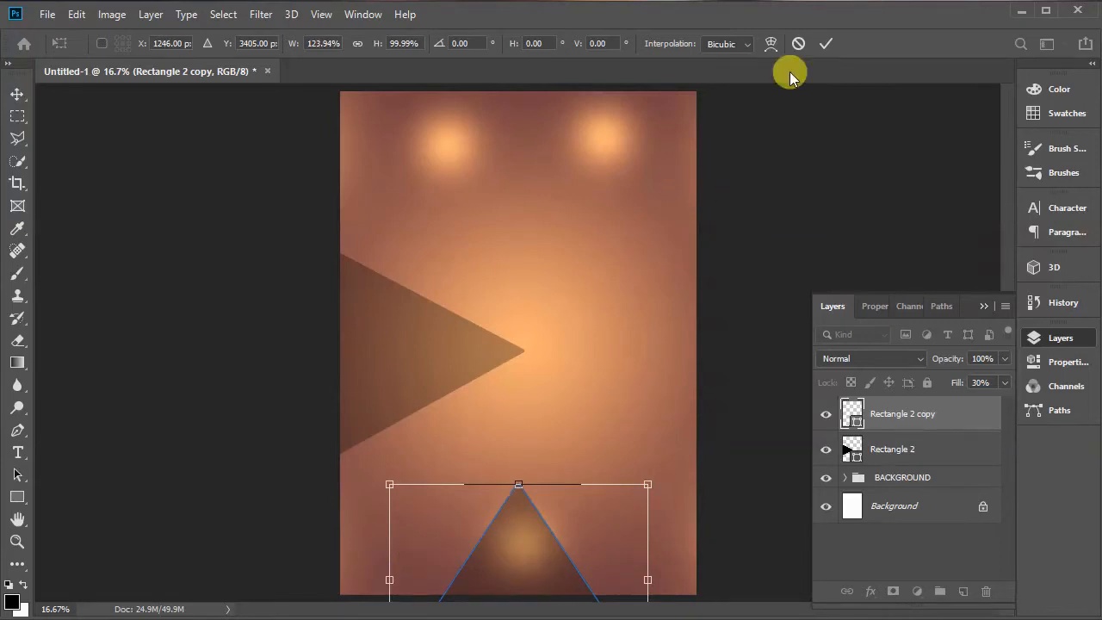
{"action": "left_click", "coordinate": [826, 43]}
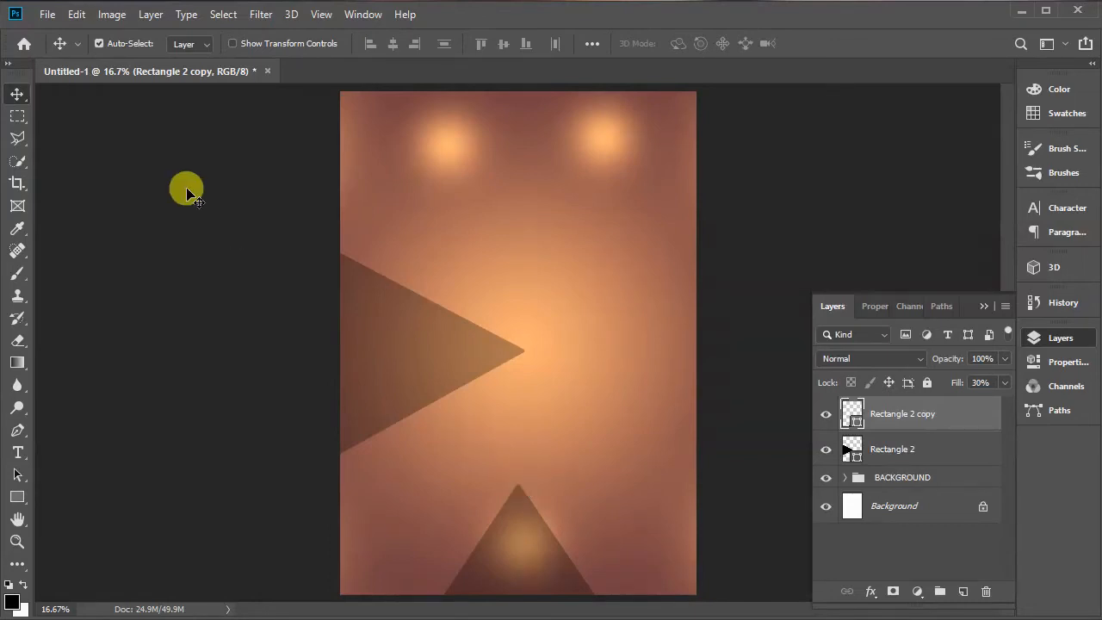
Step: Open the microphone image 6941897 n.png and bring its layer into the upper-left part of the poster document
{"action": "left_click", "coordinate": [50, 15]}
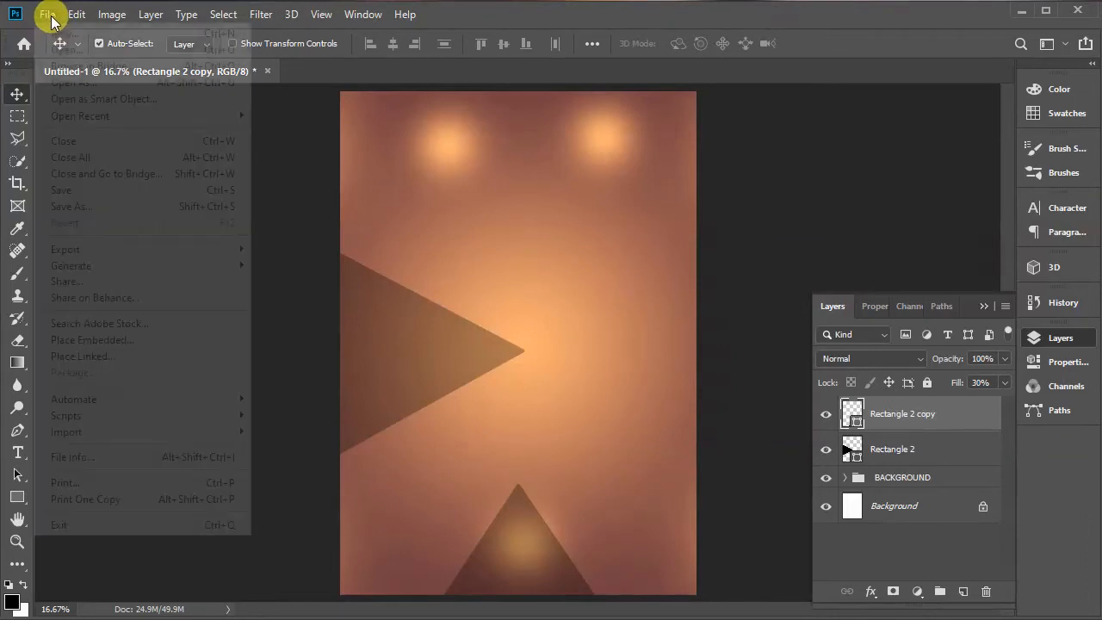
{"action": "left_click", "coordinate": [69, 50]}
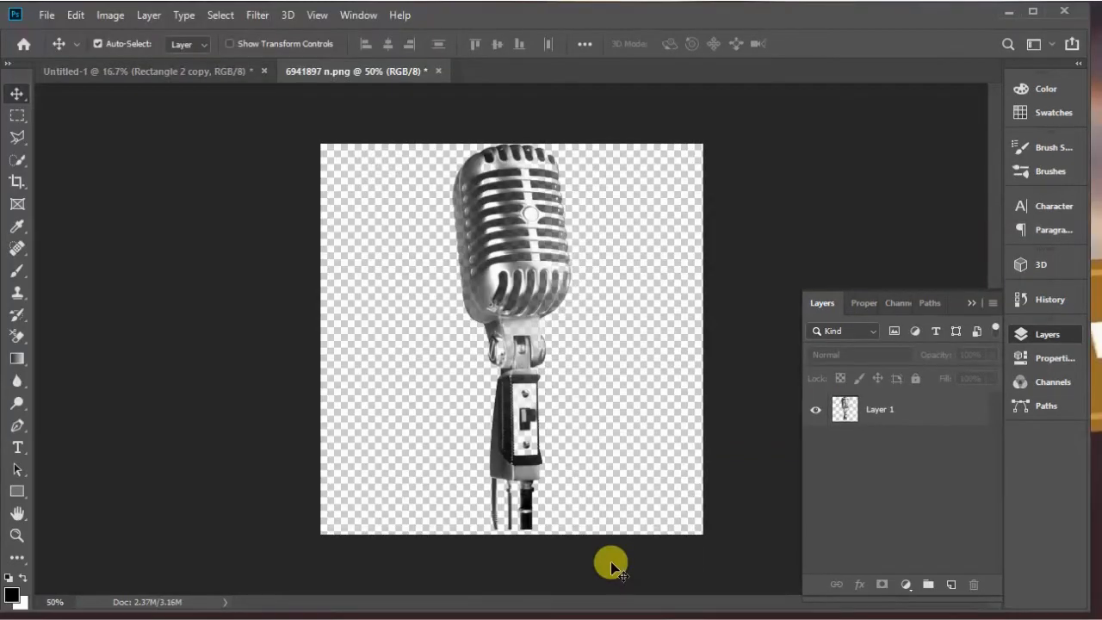
{"action": "left_click", "coordinate": [533, 275]}
{"action": "left_click_drag", "start_coordinate": [251, 173], "coordinate": [393, 209]}
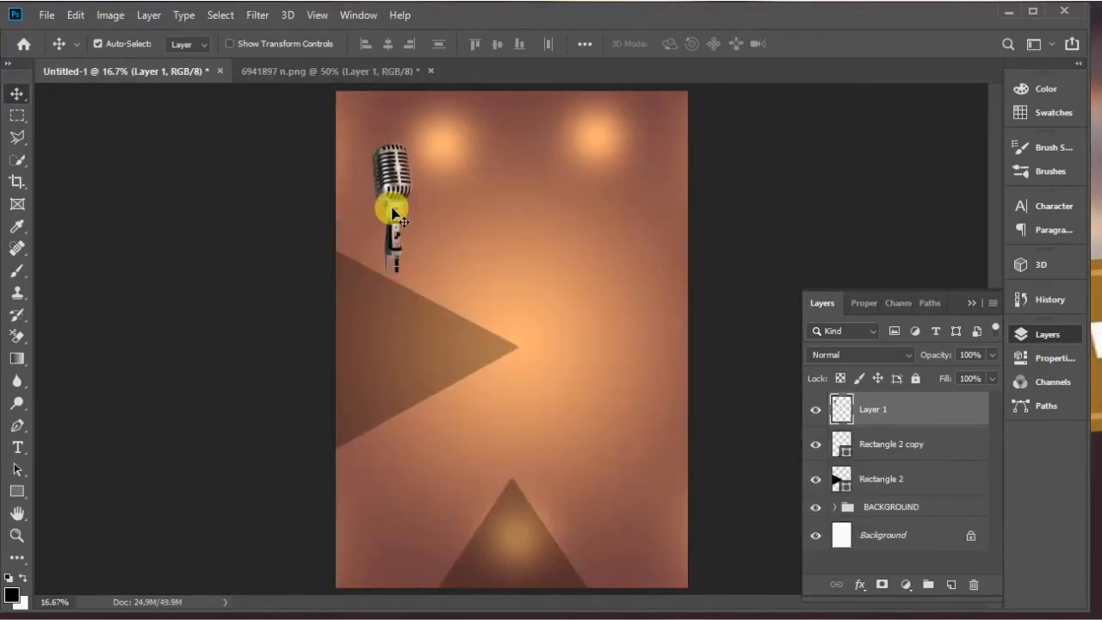
Step: Enlarge the microphone to about 257% along the poster's left side and set its blend mode to Overlay
{"action": "key", "text": "ctrl+t"}
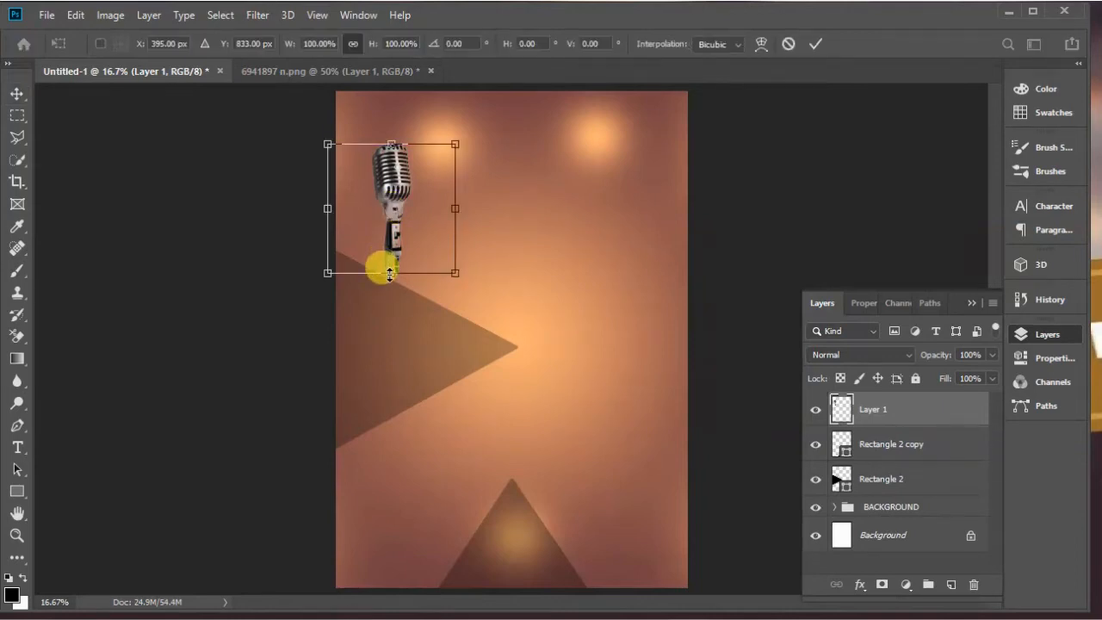
{"action": "left_click_drag", "start_coordinate": [390, 273], "coordinate": [393, 477]}
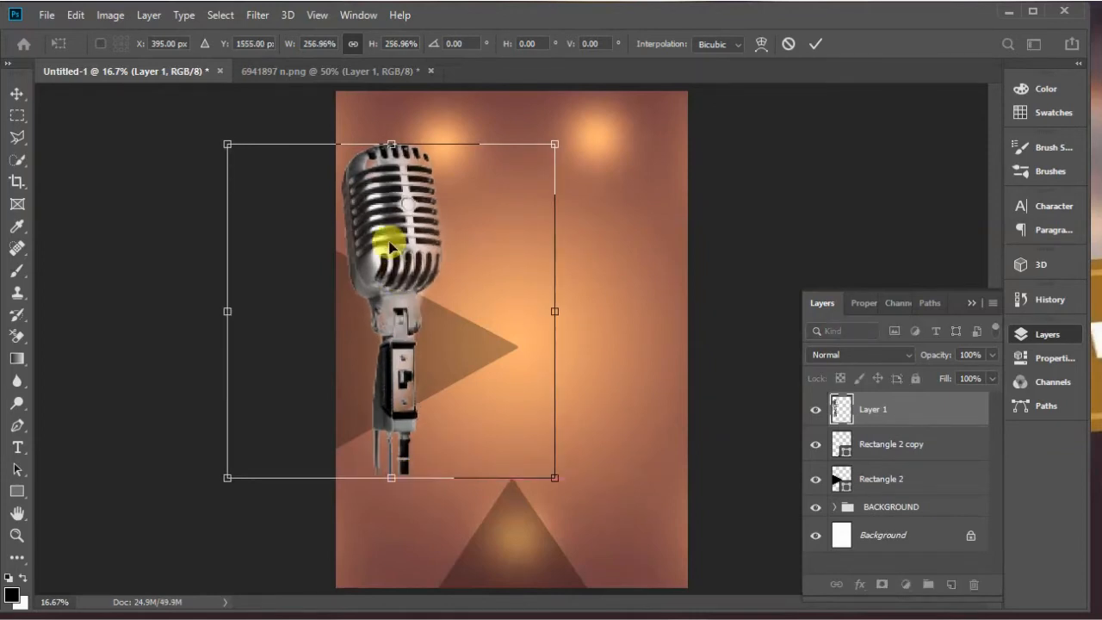
{"action": "left_click_drag", "start_coordinate": [389, 247], "coordinate": [387, 268]}
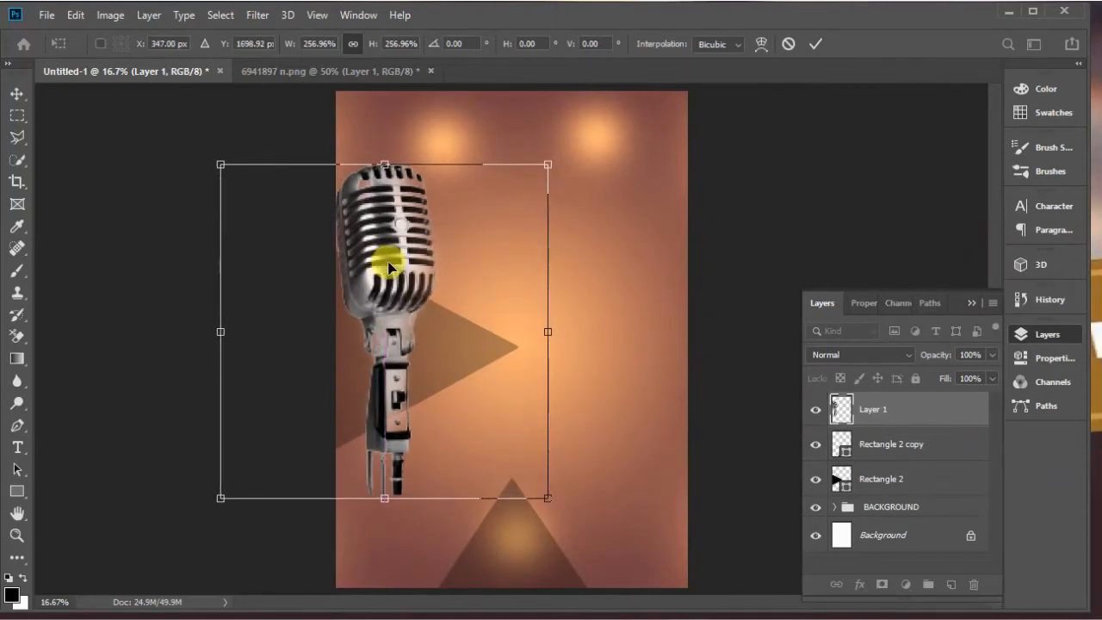
{"action": "left_click_drag", "start_coordinate": [389, 267], "coordinate": [396, 271]}
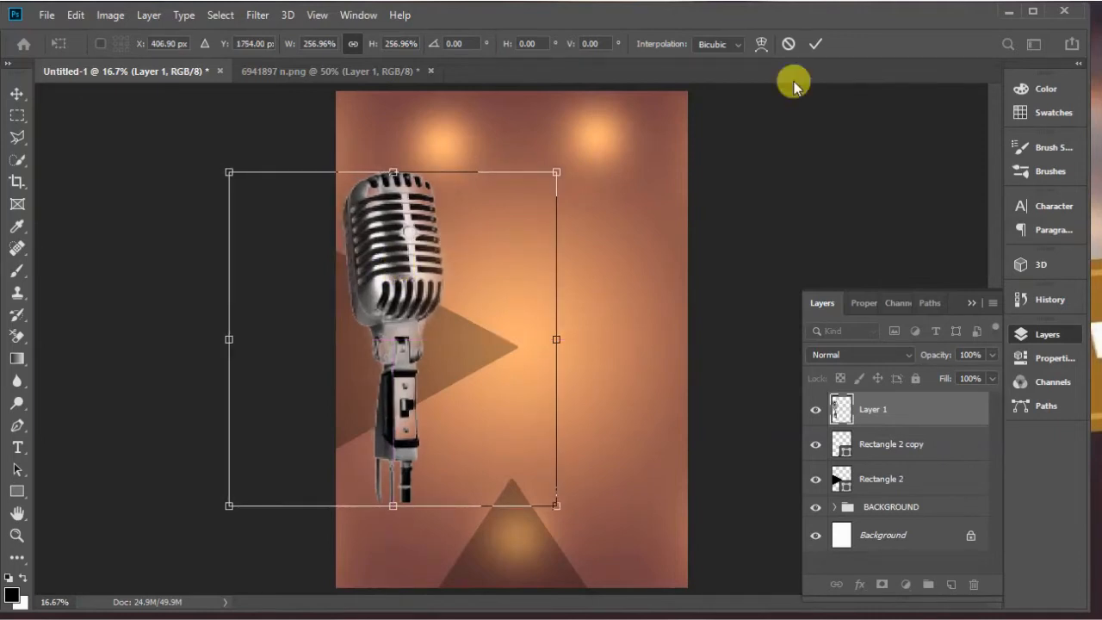
{"action": "left_click", "coordinate": [812, 45]}
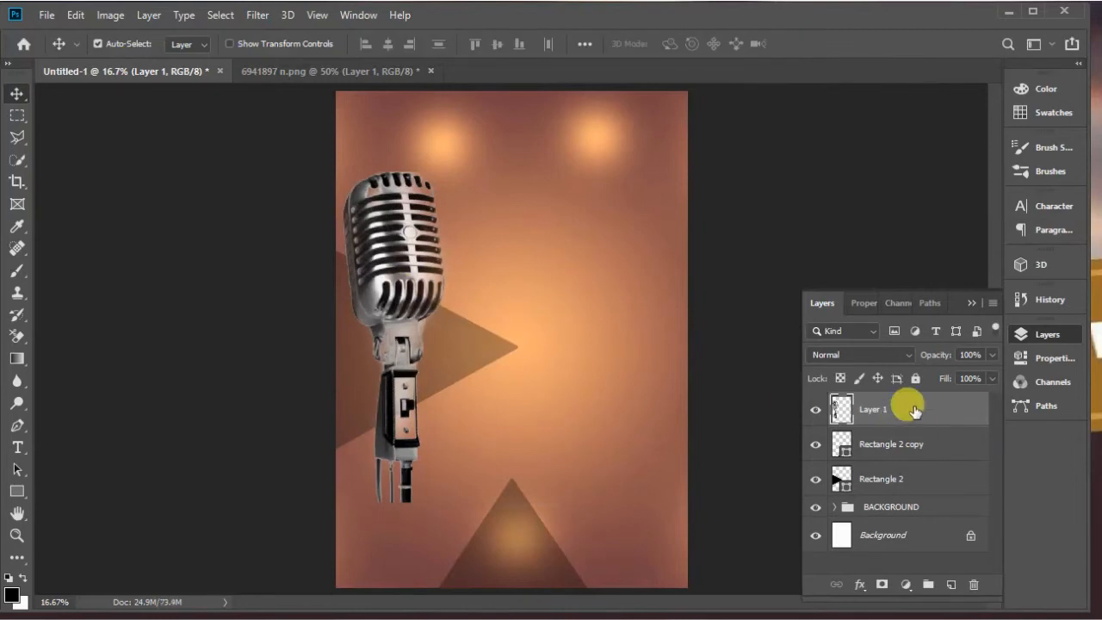
{"action": "left_click", "coordinate": [911, 355]}
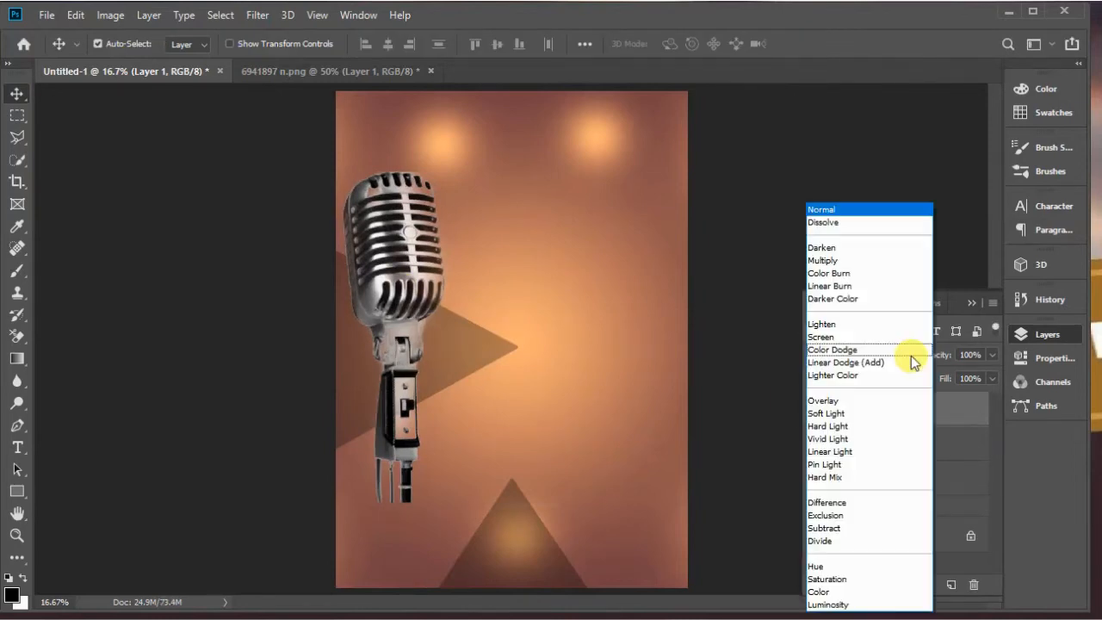
{"action": "left_click", "coordinate": [852, 401]}
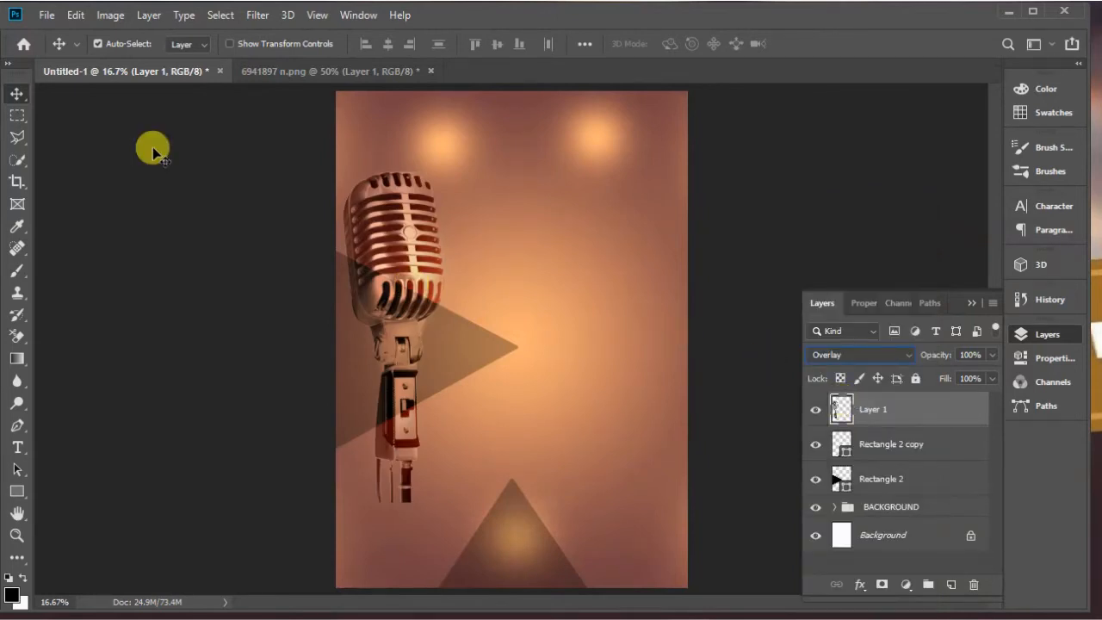
Step: Open the electric guitar PNG and bring its layer into the right half of the poster document
{"action": "left_click", "coordinate": [47, 15]}
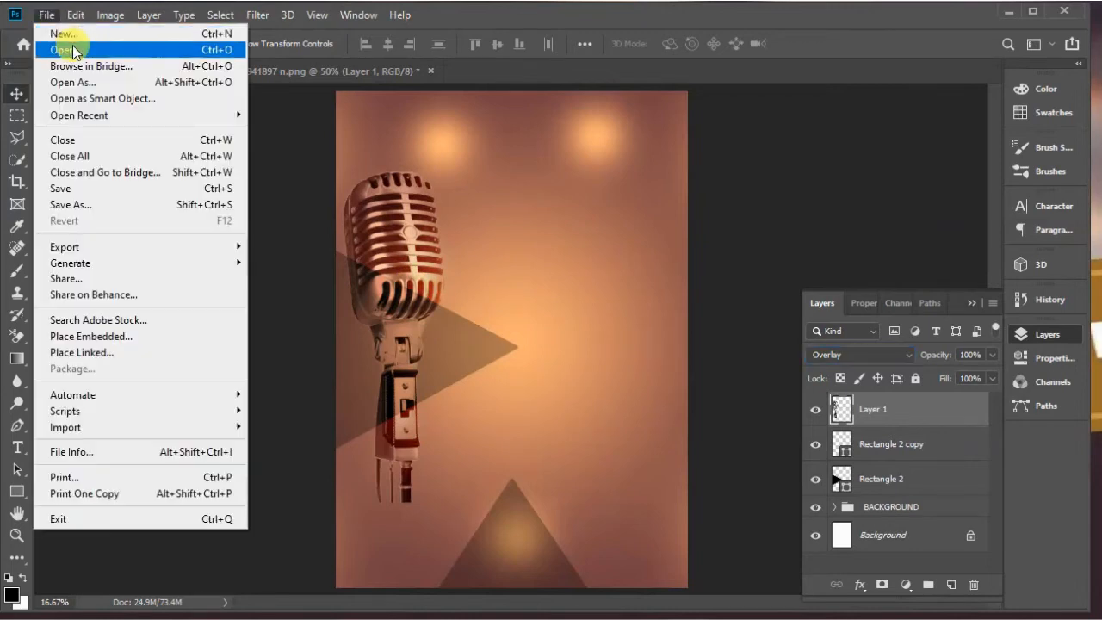
{"action": "left_click", "coordinate": [74, 52]}
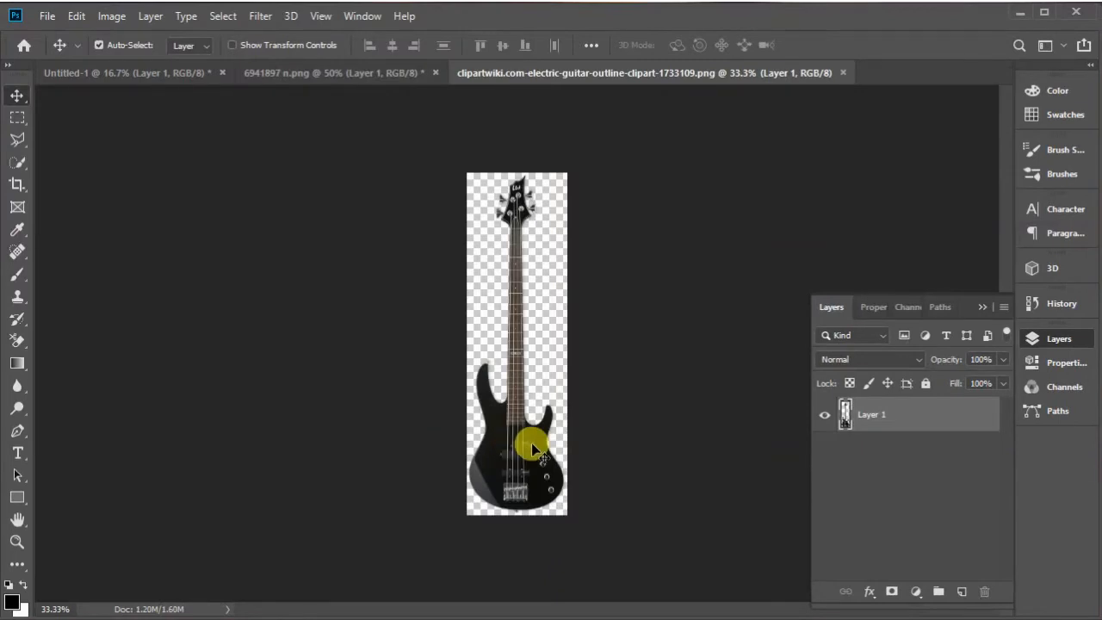
{"action": "left_click_drag", "start_coordinate": [532, 448], "coordinate": [589, 307]}
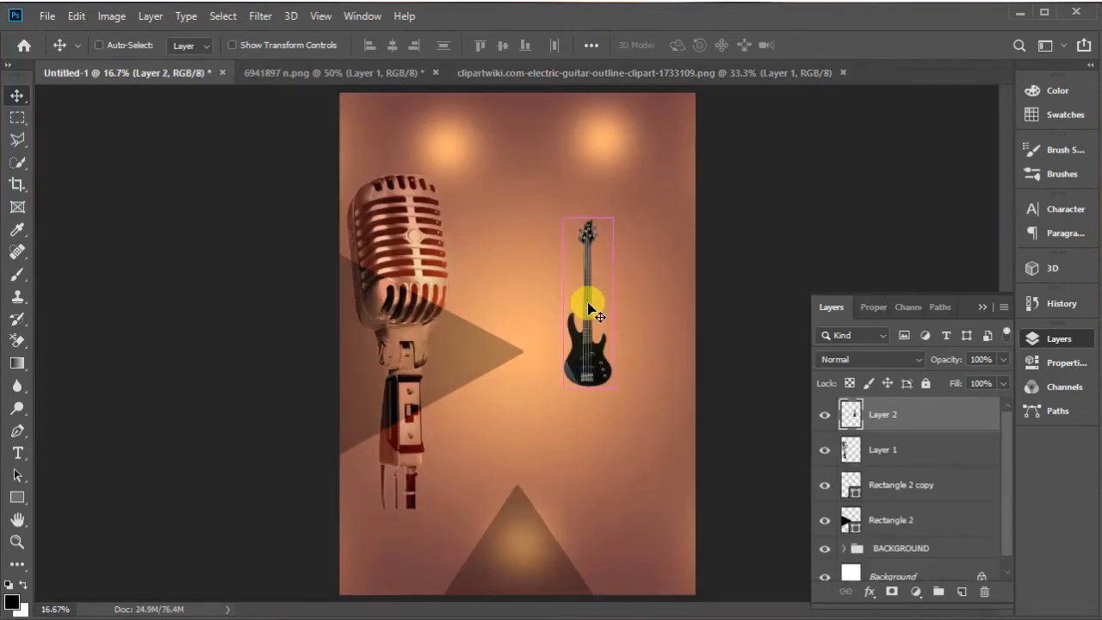
Step: Enlarge the guitar to about 208% along the poster's right edge and set its blend mode to Overlay
{"action": "key", "text": "ctrl+t"}
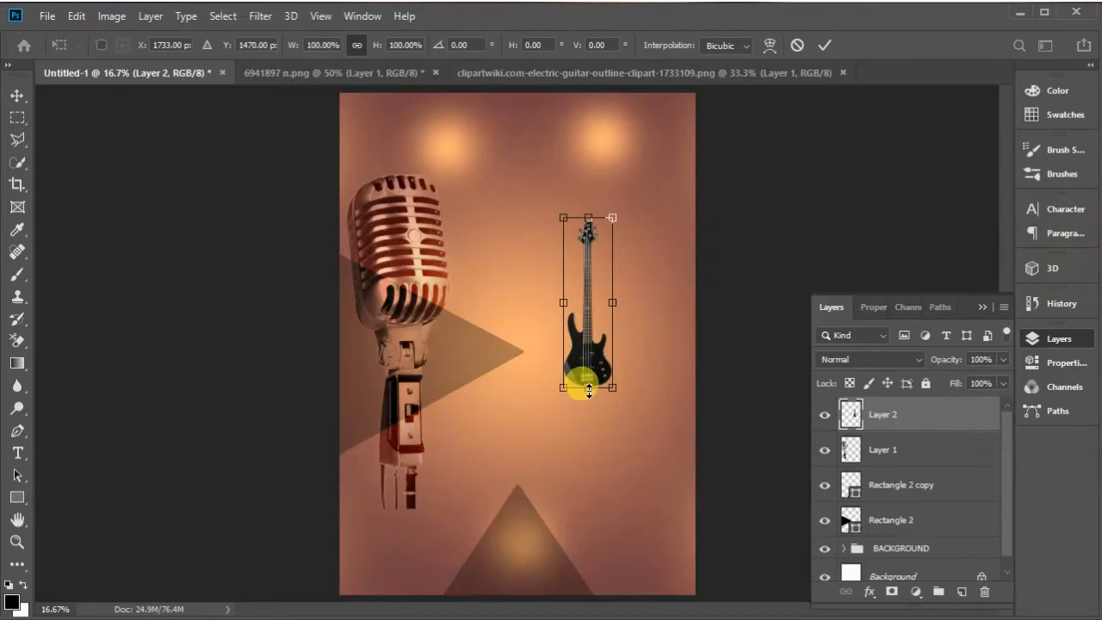
{"action": "left_click_drag", "start_coordinate": [588, 389], "coordinate": [600, 514]}
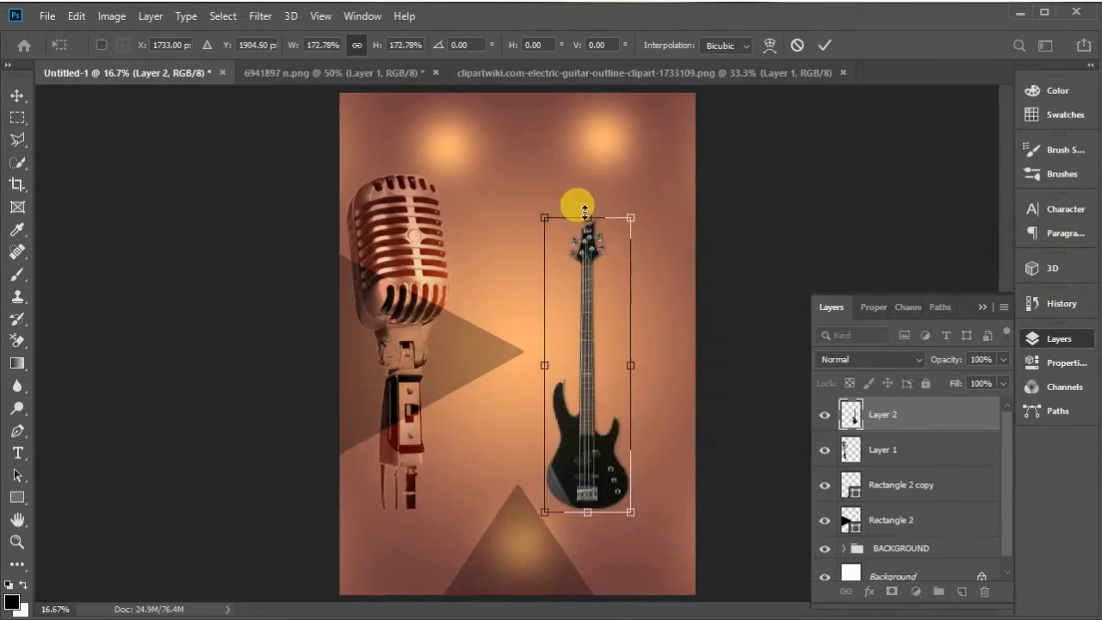
{"action": "left_click_drag", "start_coordinate": [584, 210], "coordinate": [585, 175]}
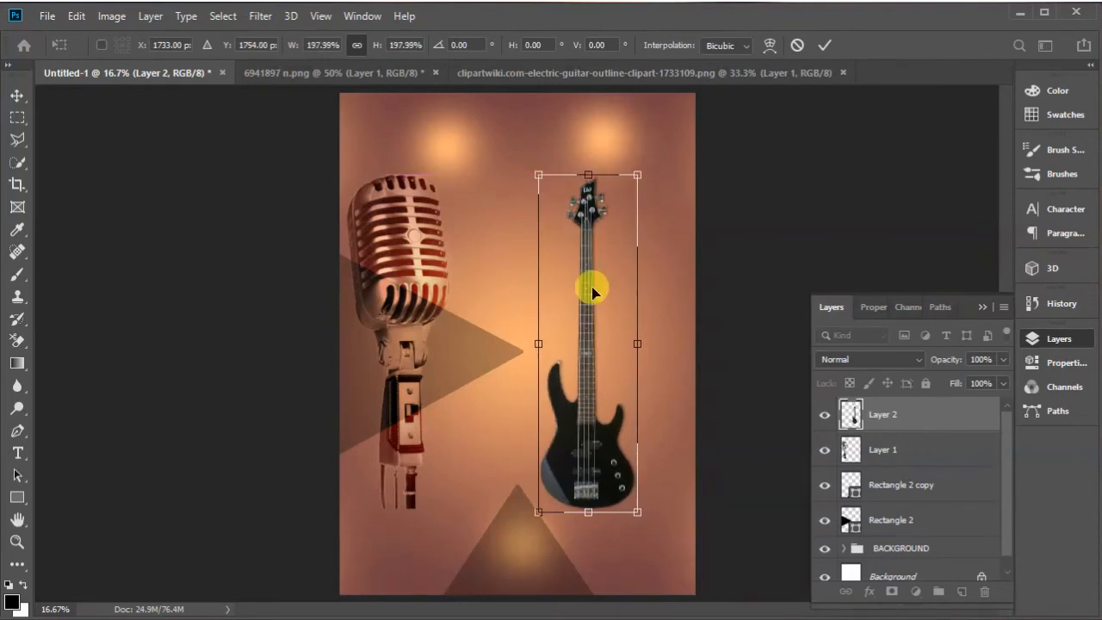
{"action": "left_click_drag", "start_coordinate": [592, 293], "coordinate": [642, 291]}
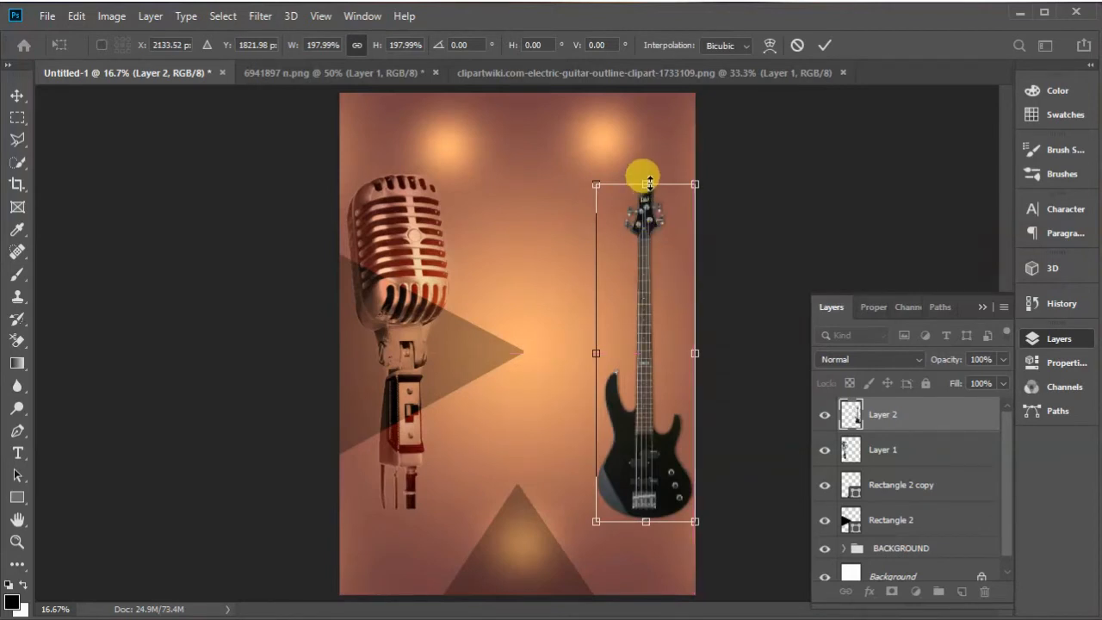
{"action": "left_click_drag", "start_coordinate": [649, 183], "coordinate": [639, 160]}
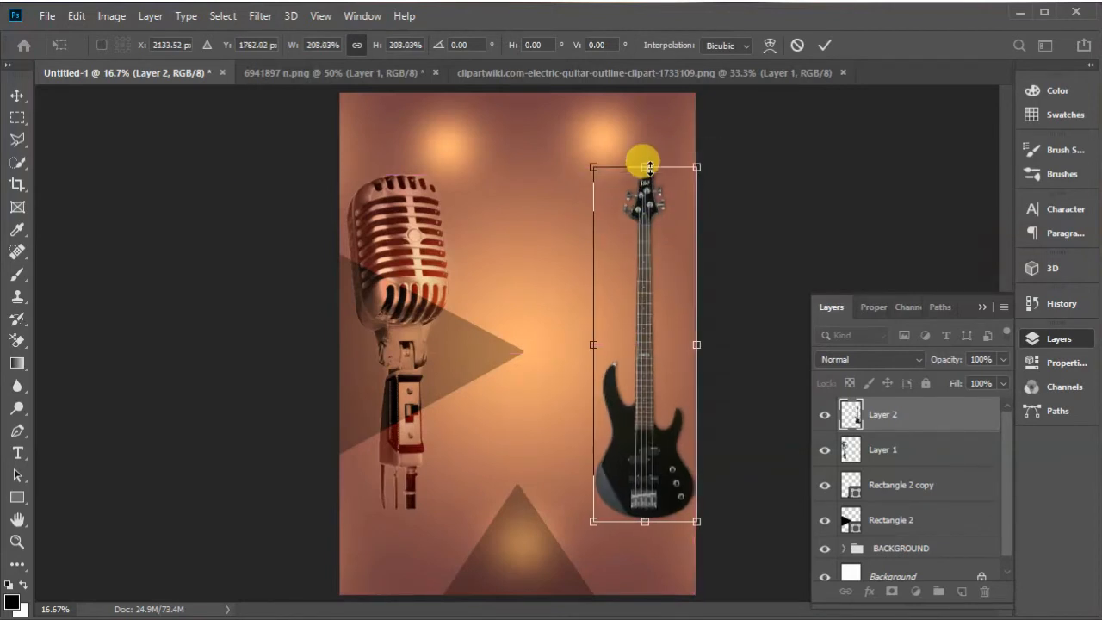
{"action": "left_click", "coordinate": [828, 48]}
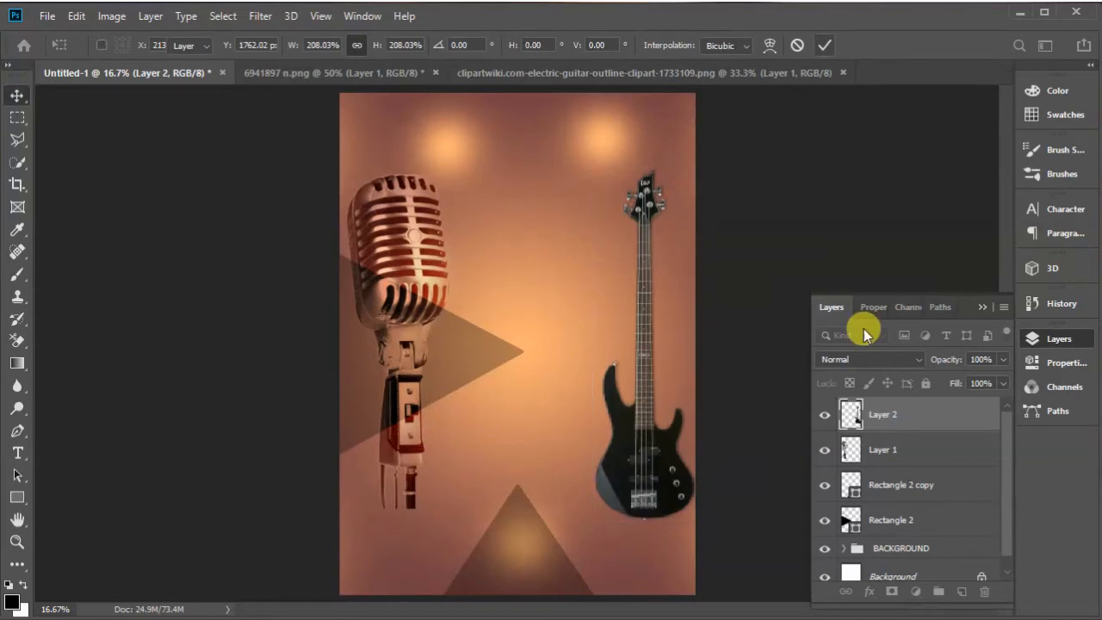
{"action": "left_click", "coordinate": [919, 359]}
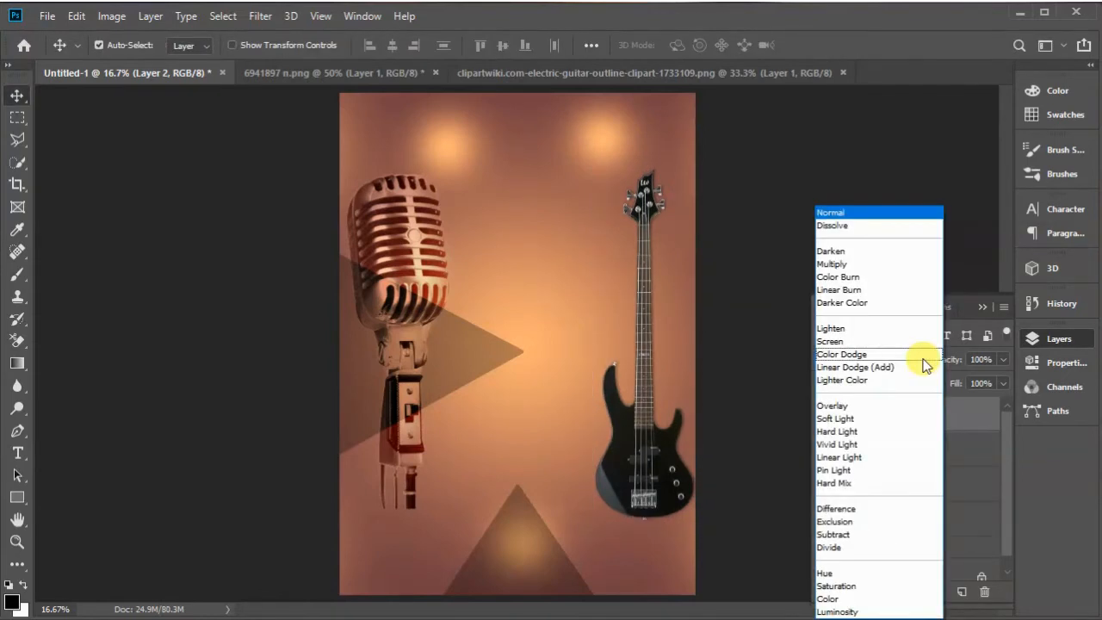
{"action": "left_click", "coordinate": [865, 406]}
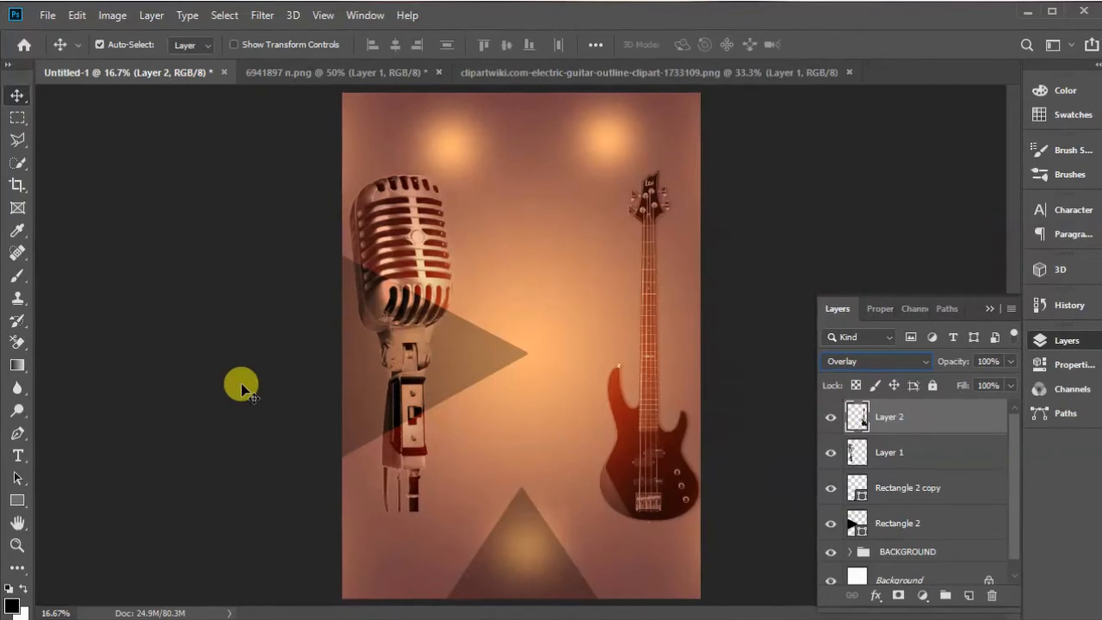
Step: Draw a black circle without a stroke, about 1996 × 1980 px, and move it between the microphone and the guitar
{"action": "left_click", "coordinate": [18, 504]}
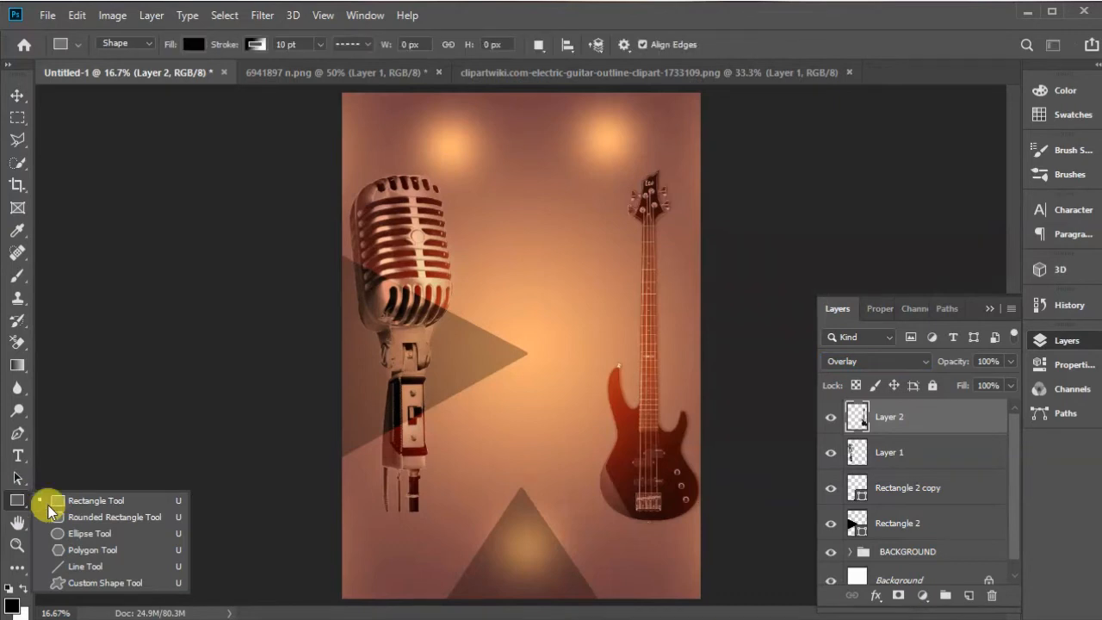
{"action": "left_click", "coordinate": [79, 534]}
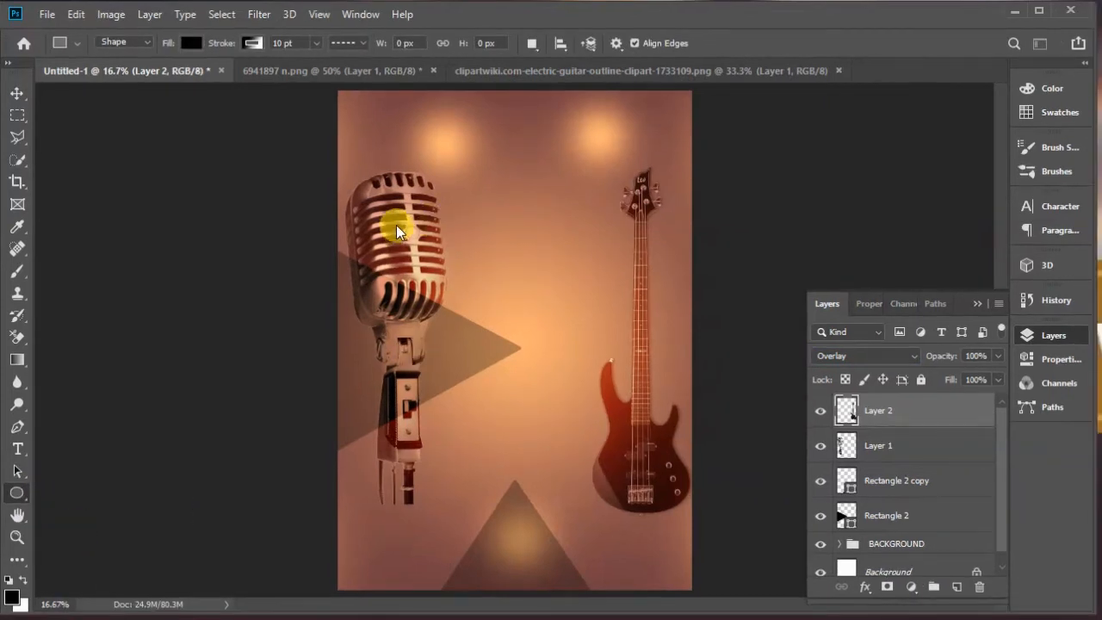
{"action": "left_click_drag", "start_coordinate": [392, 221], "coordinate": [679, 505]}
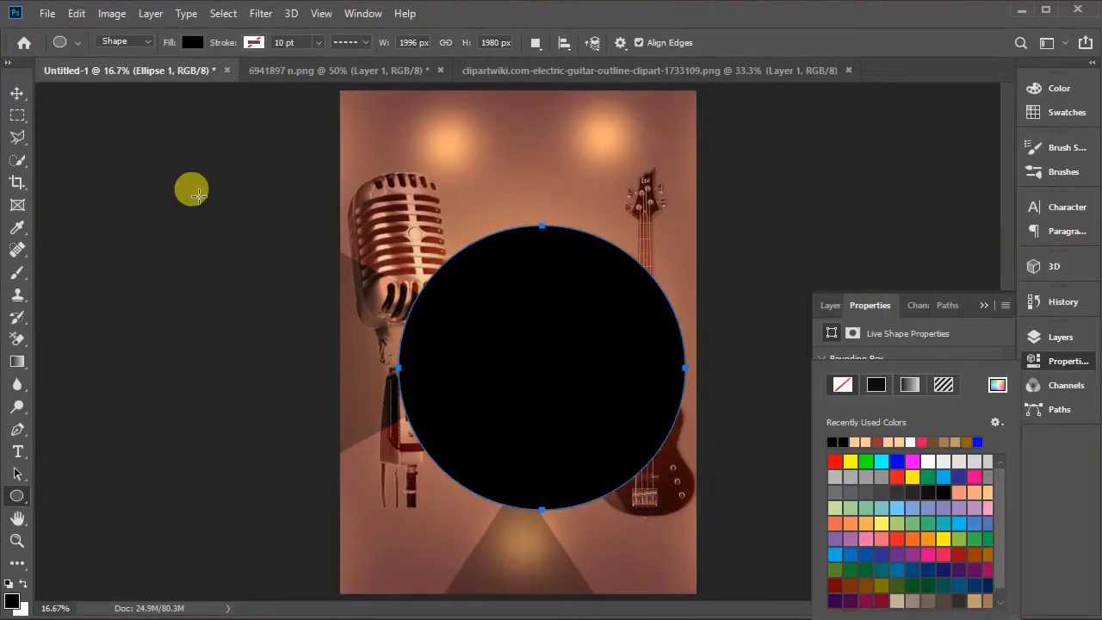
{"action": "left_click", "coordinate": [17, 93]}
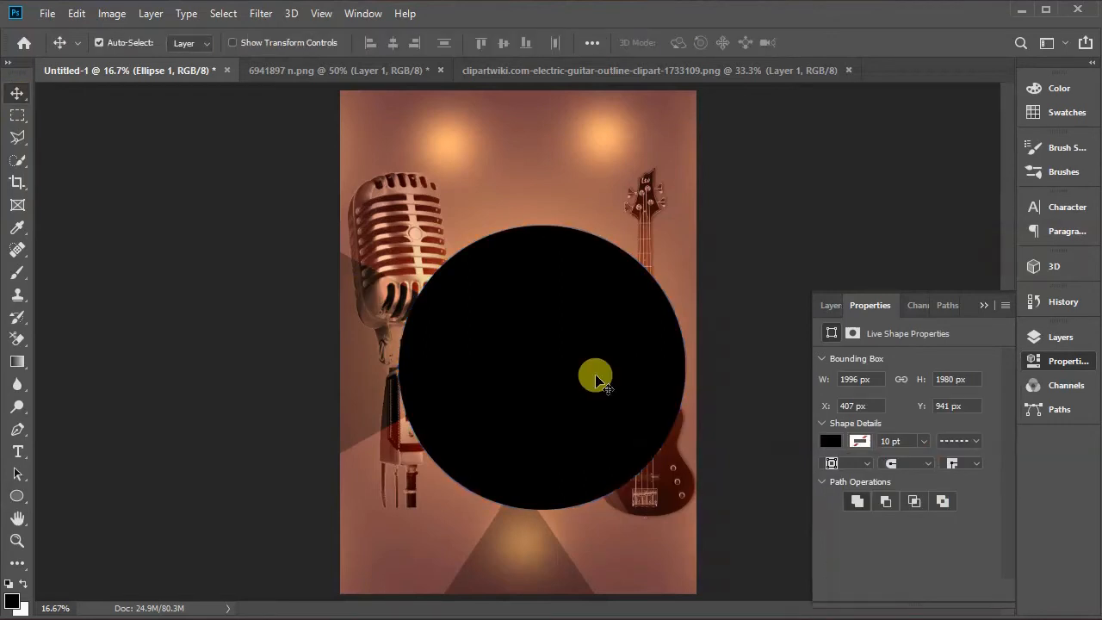
{"action": "left_click_drag", "start_coordinate": [595, 378], "coordinate": [569, 339]}
Step: Shrink the black circle to about 1885 × 1888 px and shift it slightly down and left to about X 325, Y 762 px
{"action": "key", "text": "ctrl+t"}
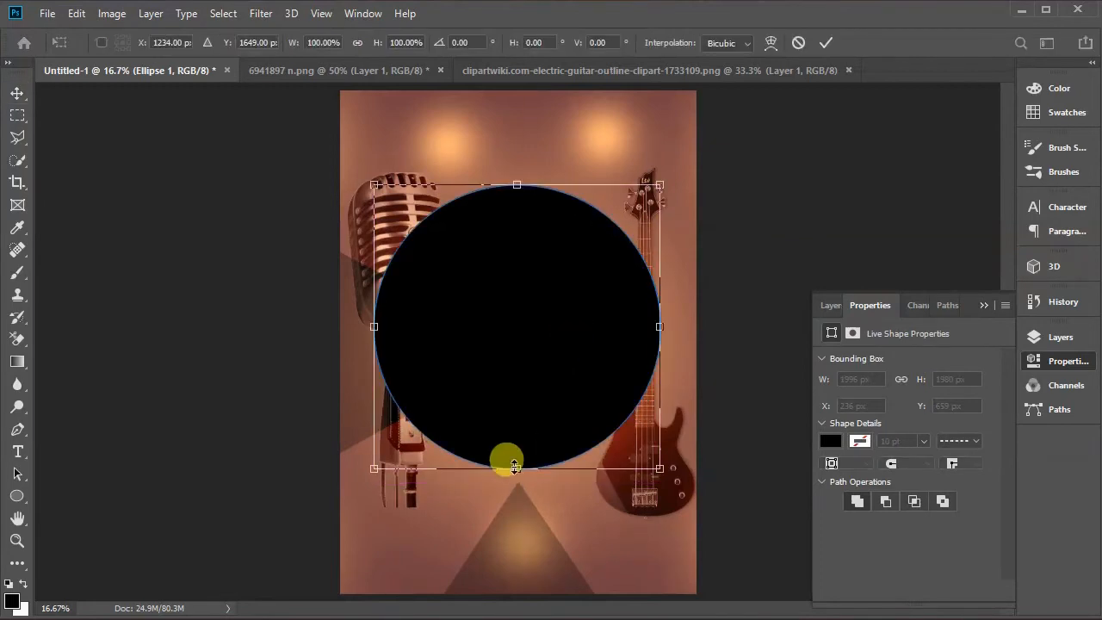
{"action": "left_click_drag", "start_coordinate": [514, 469], "coordinate": [514, 450]}
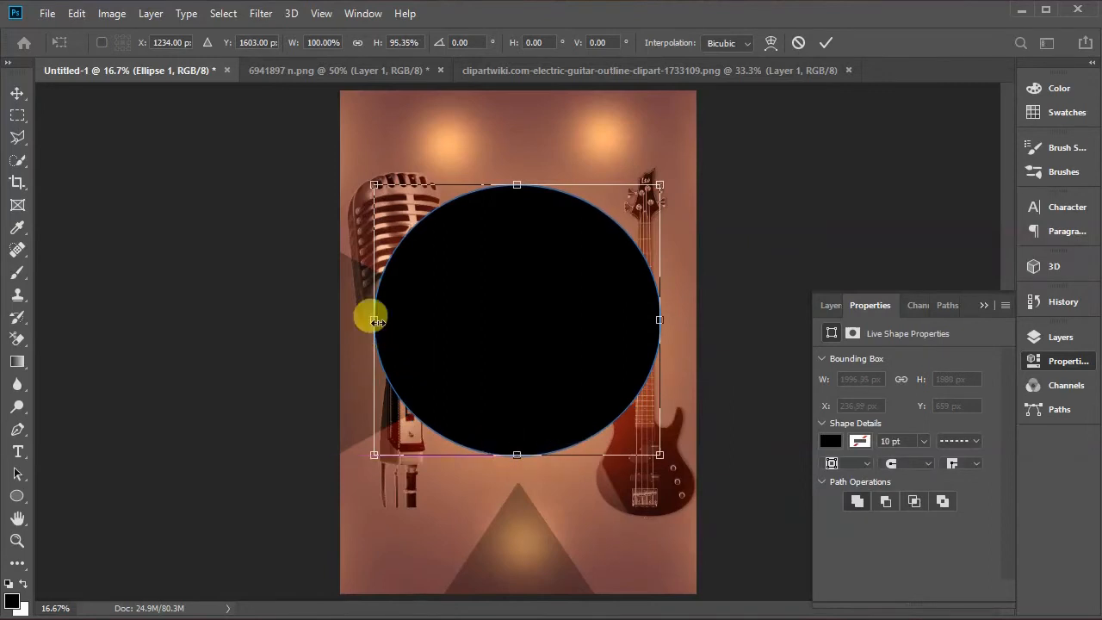
{"action": "left_click_drag", "start_coordinate": [373, 319], "coordinate": [380, 318]}
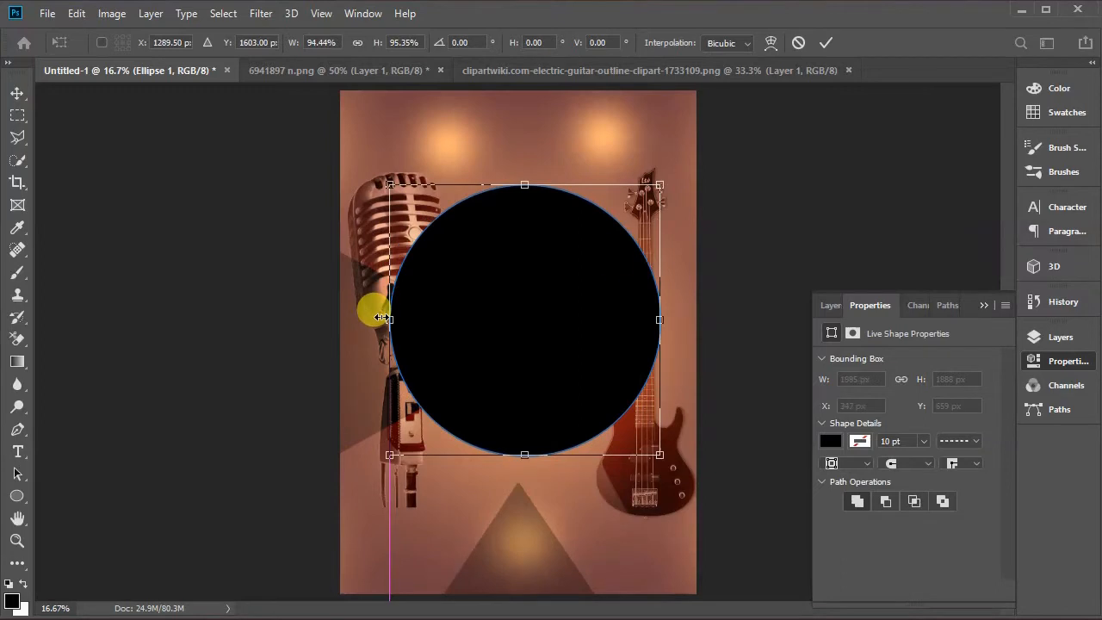
{"action": "left_click", "coordinate": [823, 42]}
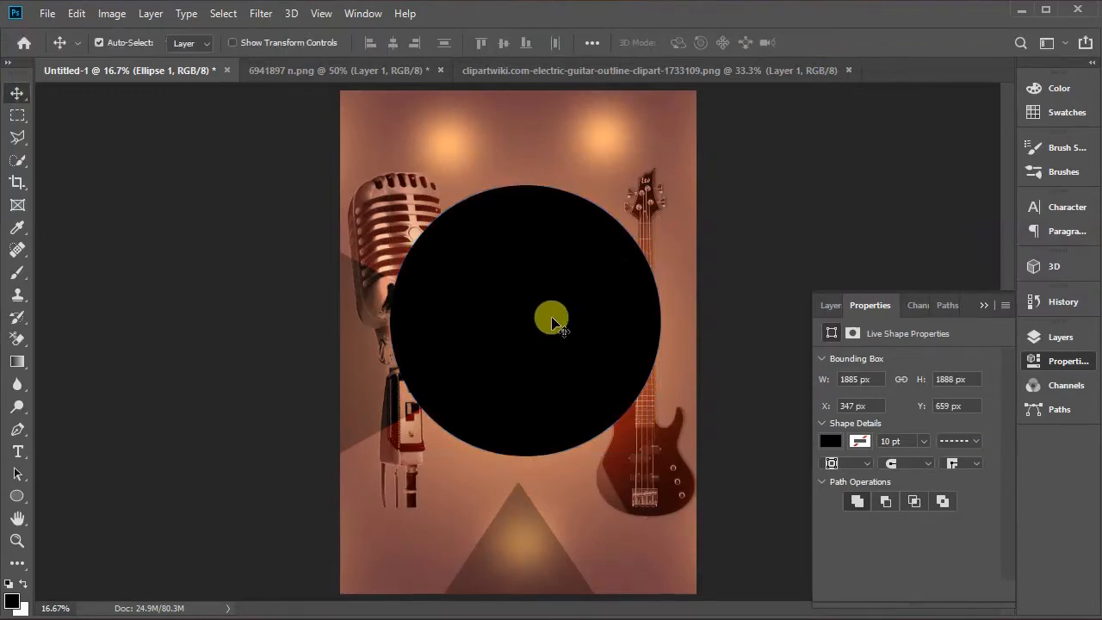
{"action": "mouse_move", "coordinate": [552, 323]}
{"action": "left_mouse_down"}
{"action": "mouse_move", "coordinate": [542, 320]}
{"action": "mouse_move", "coordinate": [548, 335]}
{"action": "left_mouse_up"}
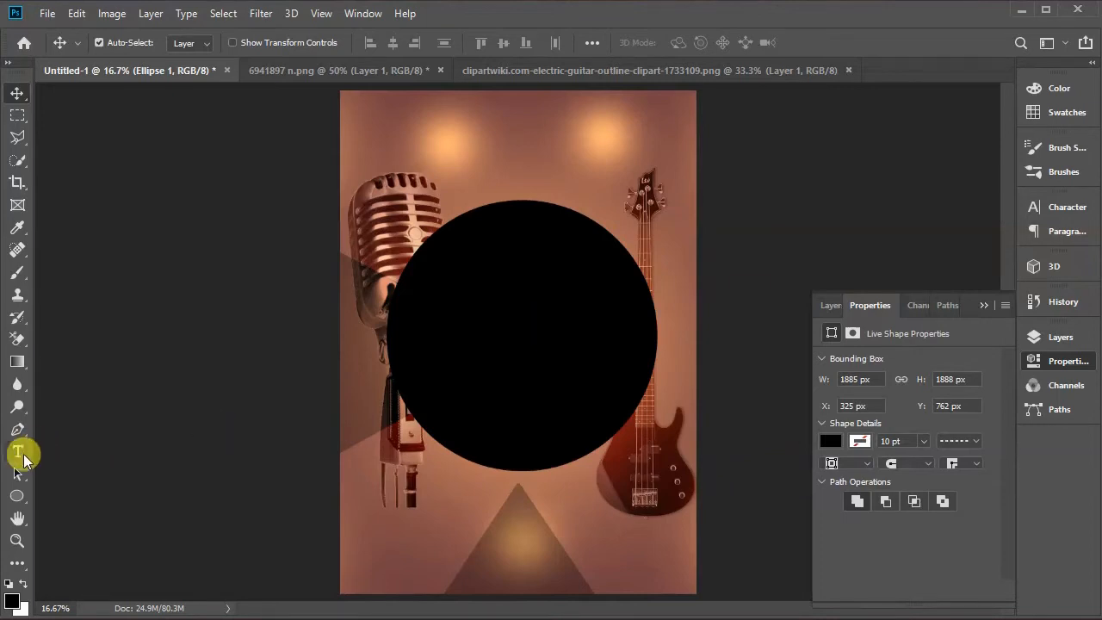
Step: Add the text "Youth" above the microphone near the poster's upper-left corner
{"action": "left_click", "coordinate": [18, 452]}
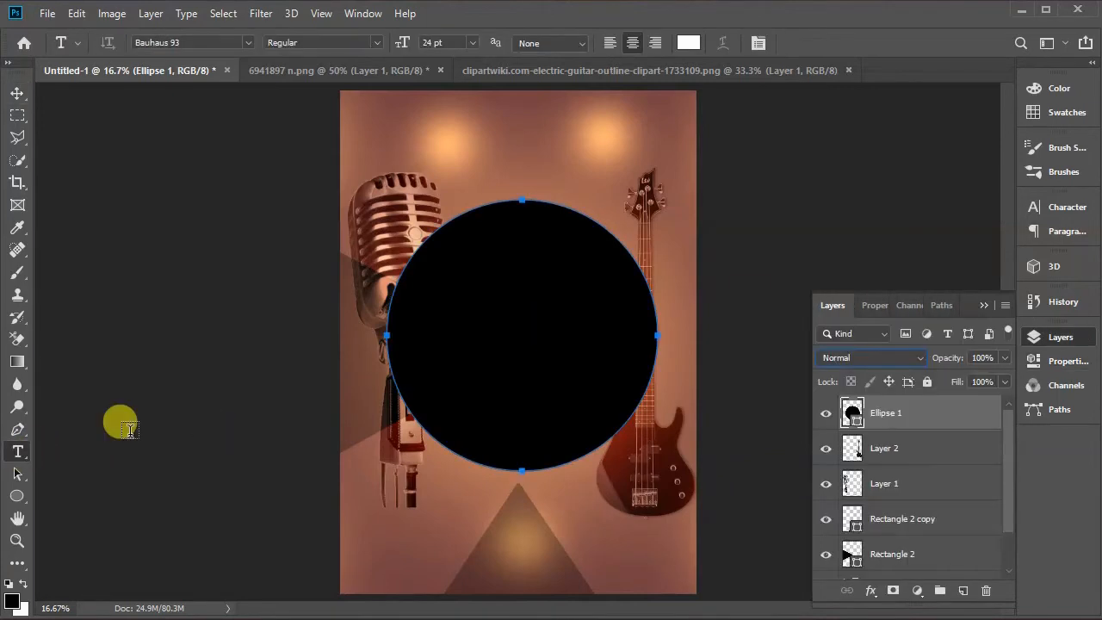
{"action": "left_click", "coordinate": [404, 134]}
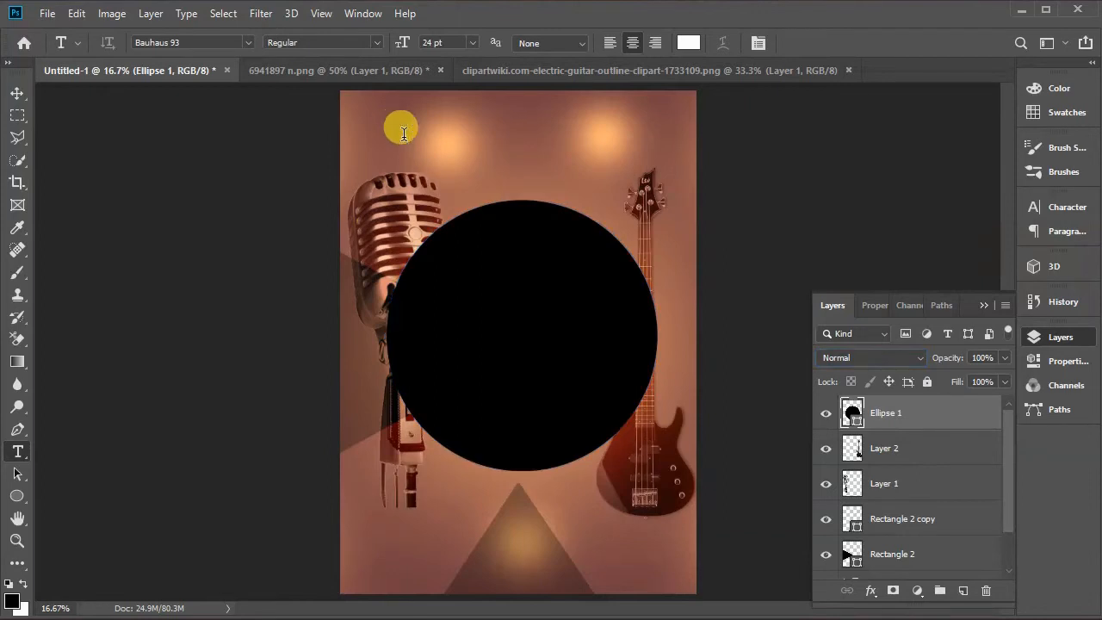
{"action": "left_click", "coordinate": [404, 133]}
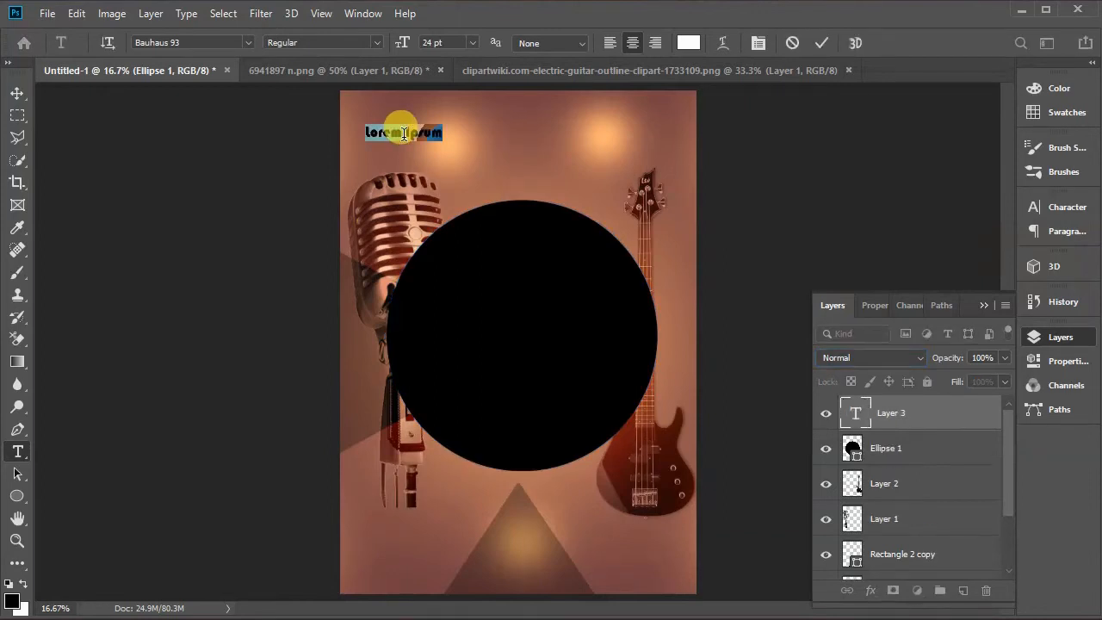
{"action": "left_click", "coordinate": [403, 133]}
{"action": "type", "text": "Youth"}
Step: Change the font of the "Youth" text to Forte
{"action": "double_click", "coordinate": [407, 131]}
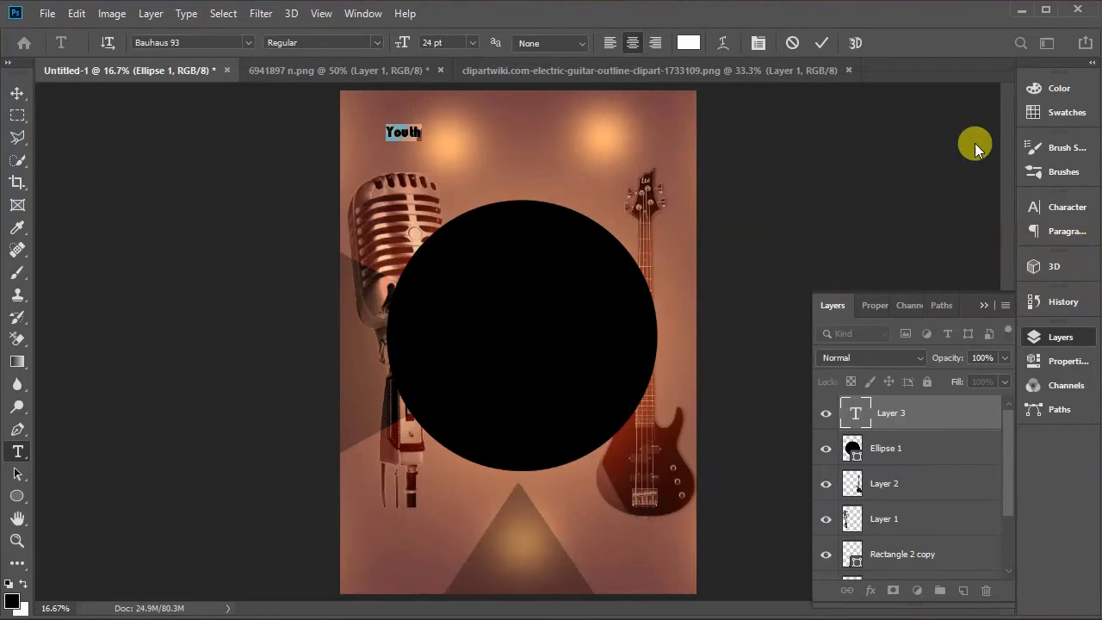
{"action": "left_click", "coordinate": [1066, 207]}
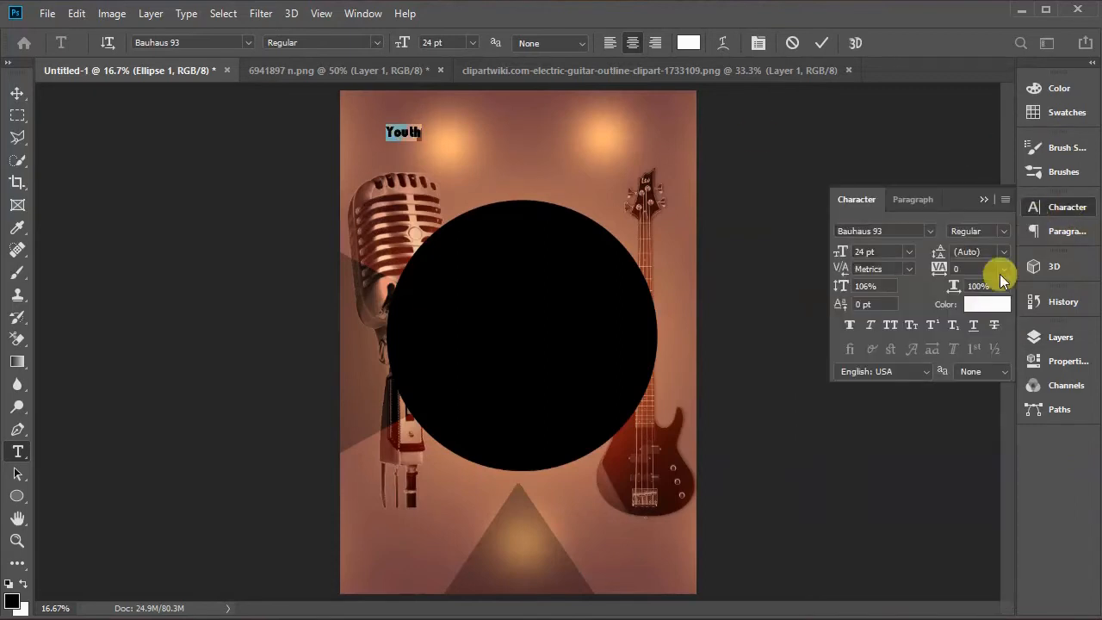
{"action": "left_click", "coordinate": [929, 231]}
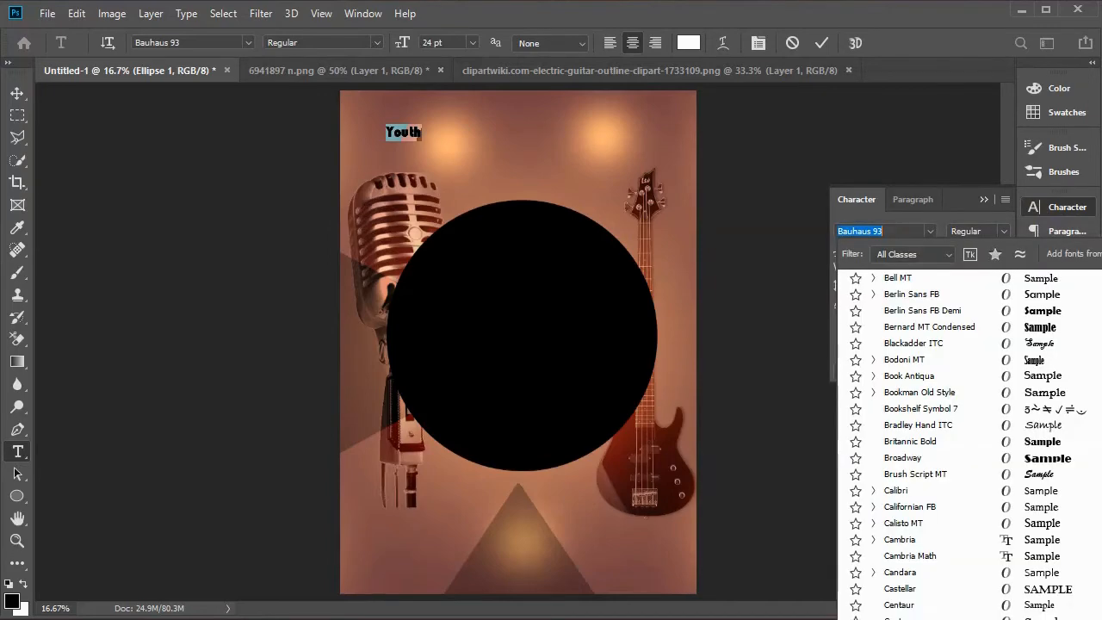
{"action": "scroll", "coordinate": [964, 443], "scroll_direction": "down", "scroll_amount": 10}
{"action": "scroll", "coordinate": [964, 443], "scroll_direction": "down", "scroll_amount": 3}
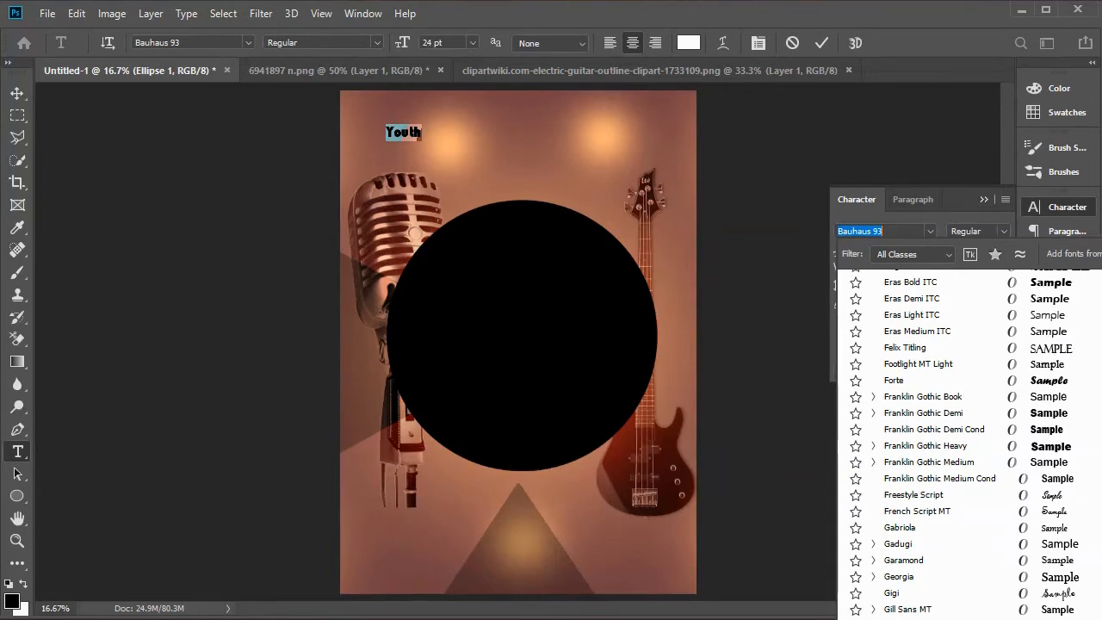
{"action": "left_click", "coordinate": [913, 382]}
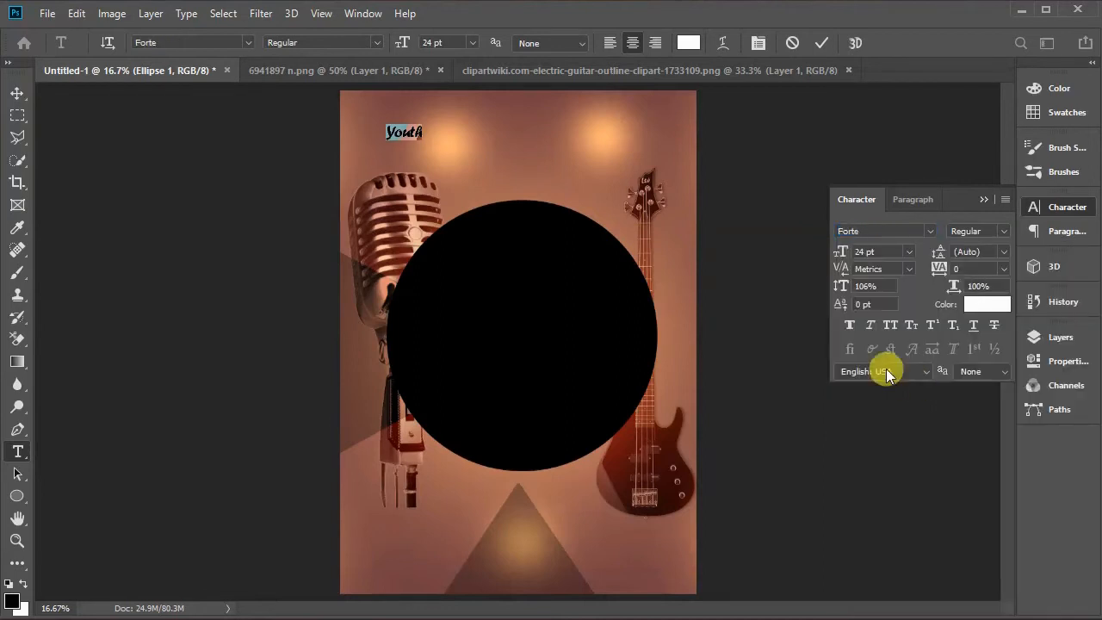
Step: Colour the "Youth" text golden yellow (ffcc00) and commit the text edit
{"action": "left_click", "coordinate": [988, 306]}
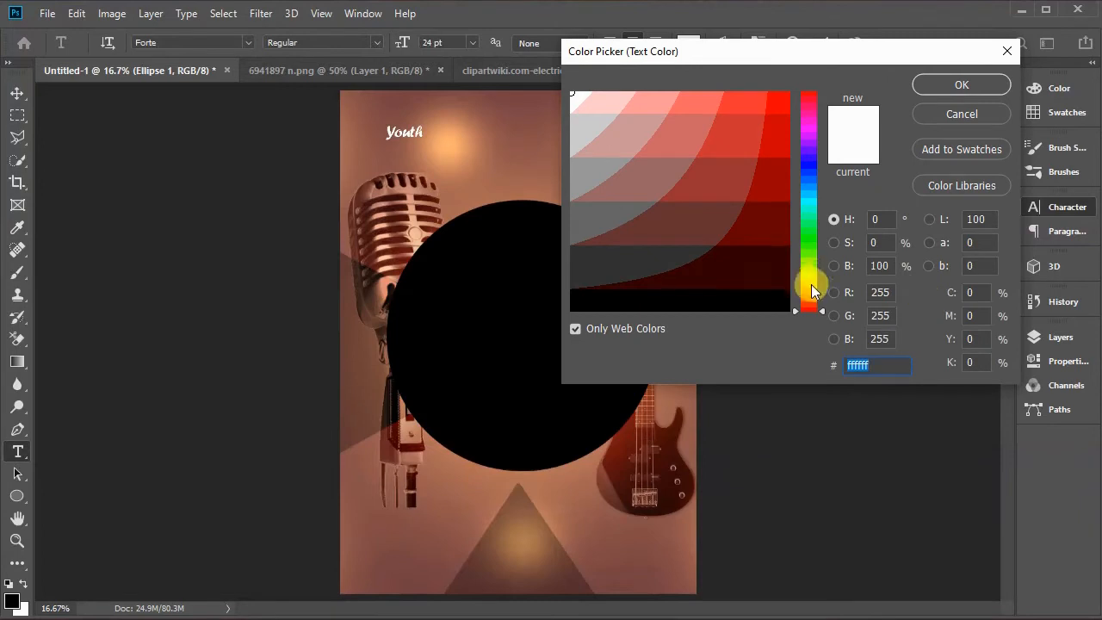
{"action": "left_click", "coordinate": [811, 285]}
{"action": "left_click", "coordinate": [781, 110]}
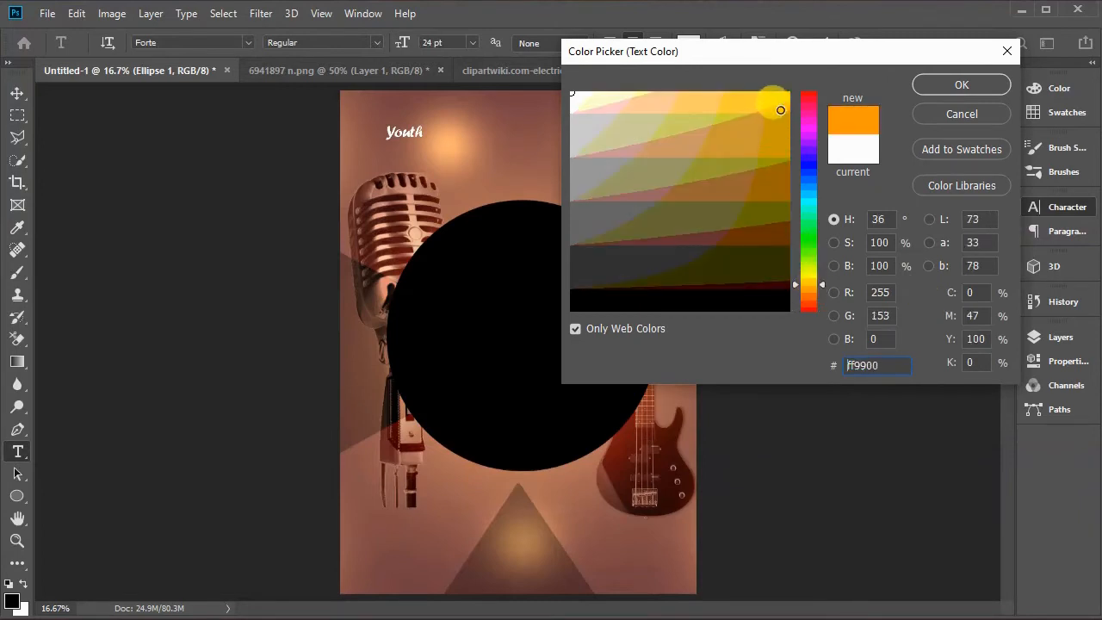
{"action": "left_click", "coordinate": [769, 101]}
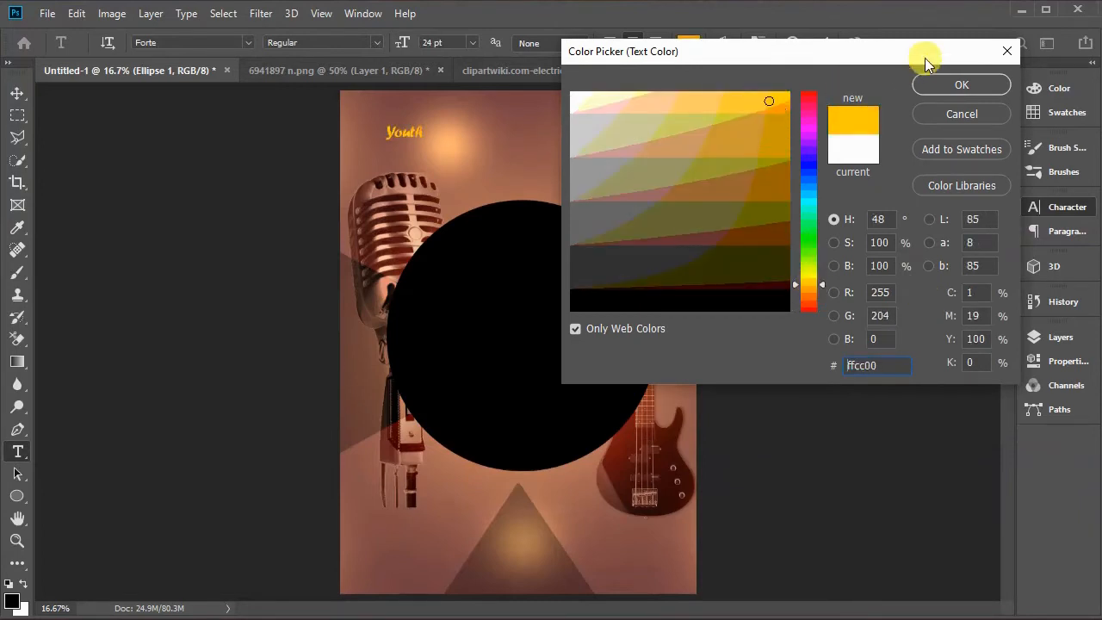
{"action": "left_click", "coordinate": [941, 83]}
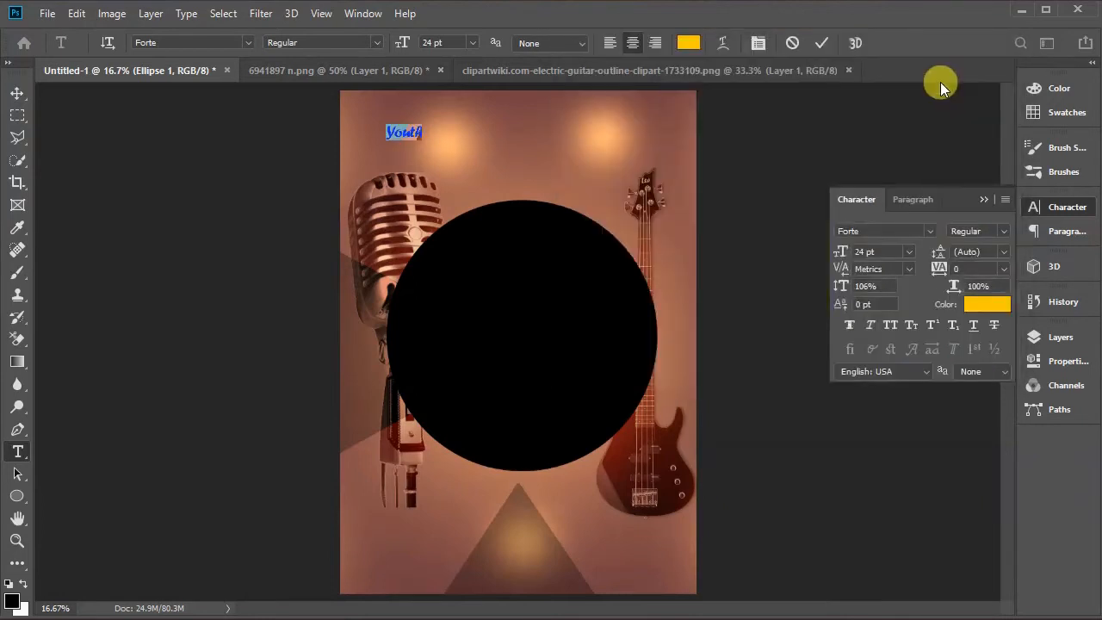
{"action": "left_click", "coordinate": [810, 42]}
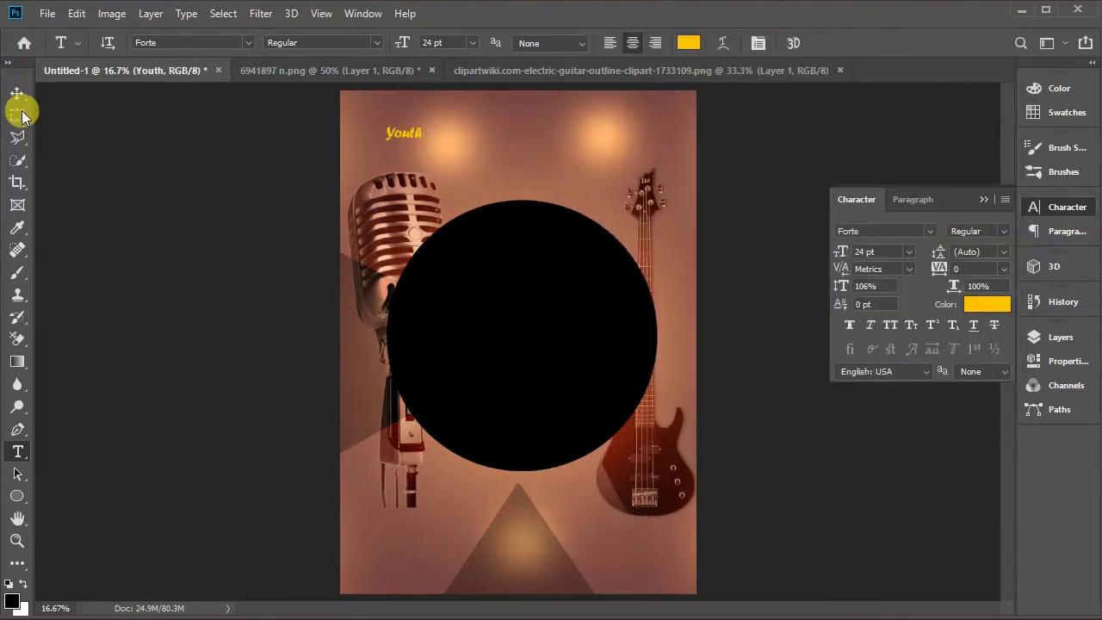
Step: Move the "Youth" text onto the upper part of the black circle and enlarge it to about 124 pt
{"action": "left_click", "coordinate": [18, 95]}
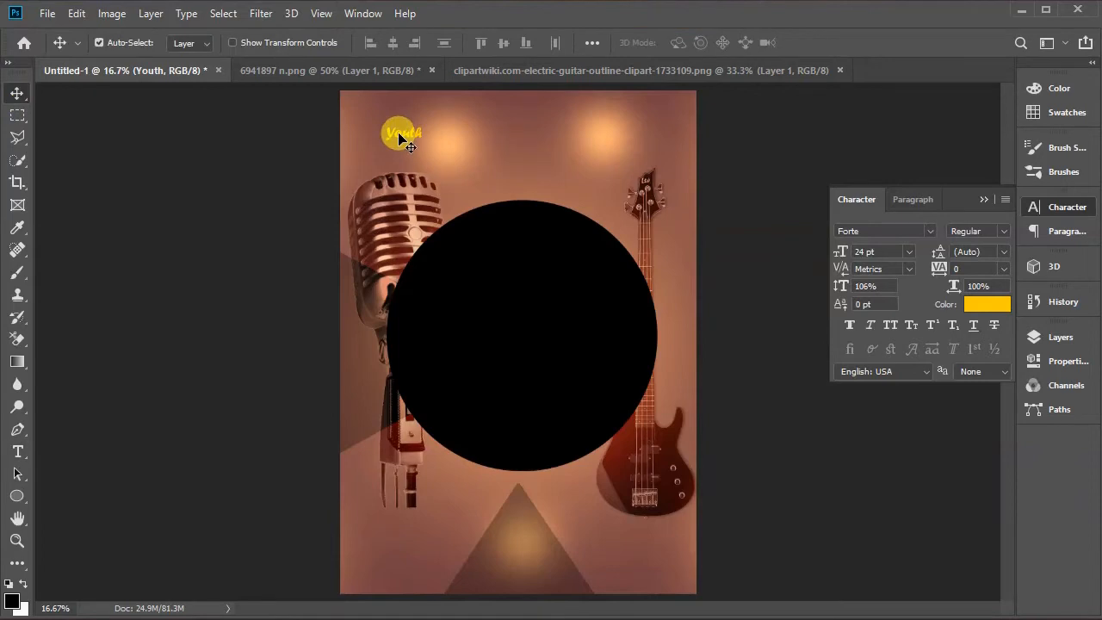
{"action": "left_click_drag", "start_coordinate": [398, 138], "coordinate": [441, 274]}
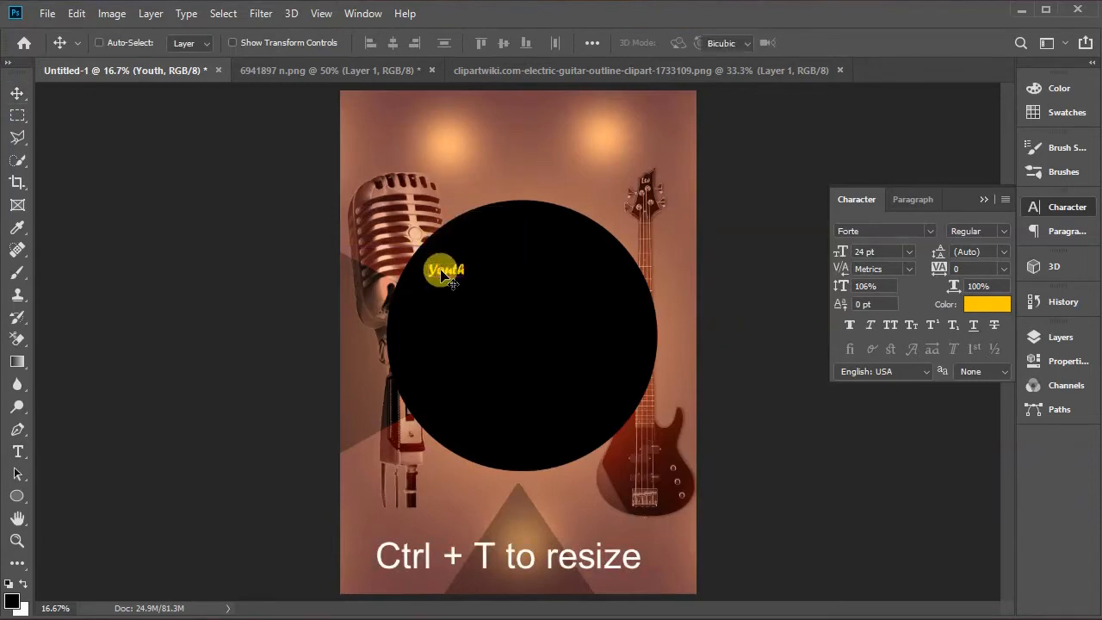
{"action": "key", "text": "ctrl+t"}
{"action": "left_click_drag", "start_coordinate": [463, 267], "coordinate": [605, 264]}
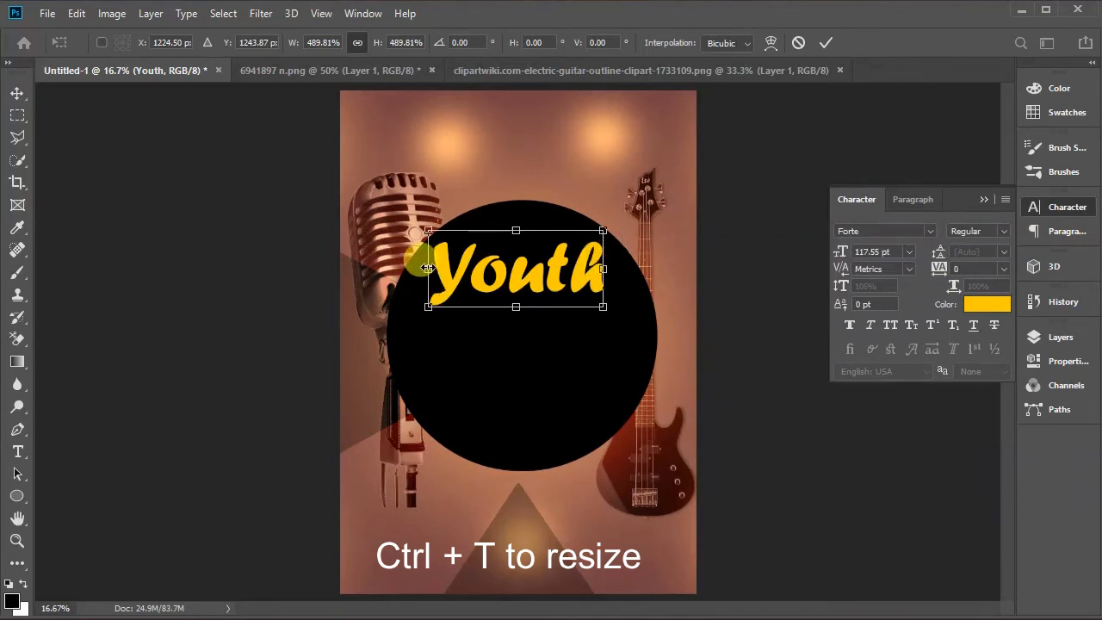
{"action": "left_click_drag", "start_coordinate": [428, 268], "coordinate": [425, 268]}
{"action": "left_click_drag", "start_coordinate": [602, 306], "coordinate": [610, 309]}
{"action": "left_click_drag", "start_coordinate": [428, 311], "coordinate": [423, 306]}
{"action": "left_click", "coordinate": [826, 42]}
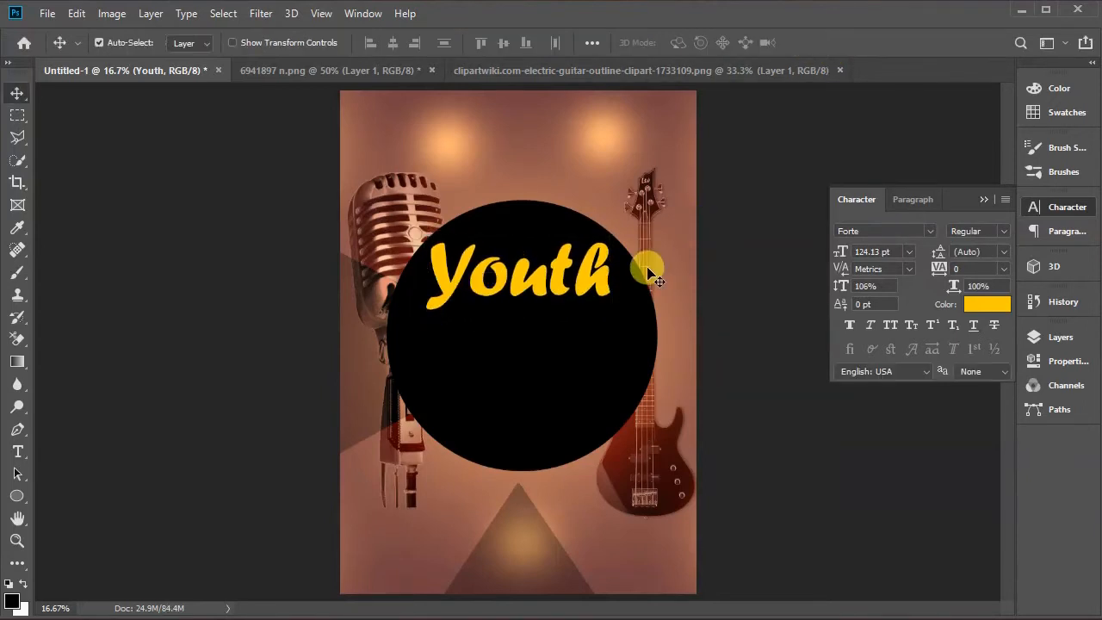
Step: Add the text "explossion" near the poster's upper-left glow, set its font to Impact and commit it
{"action": "left_click", "coordinate": [17, 451]}
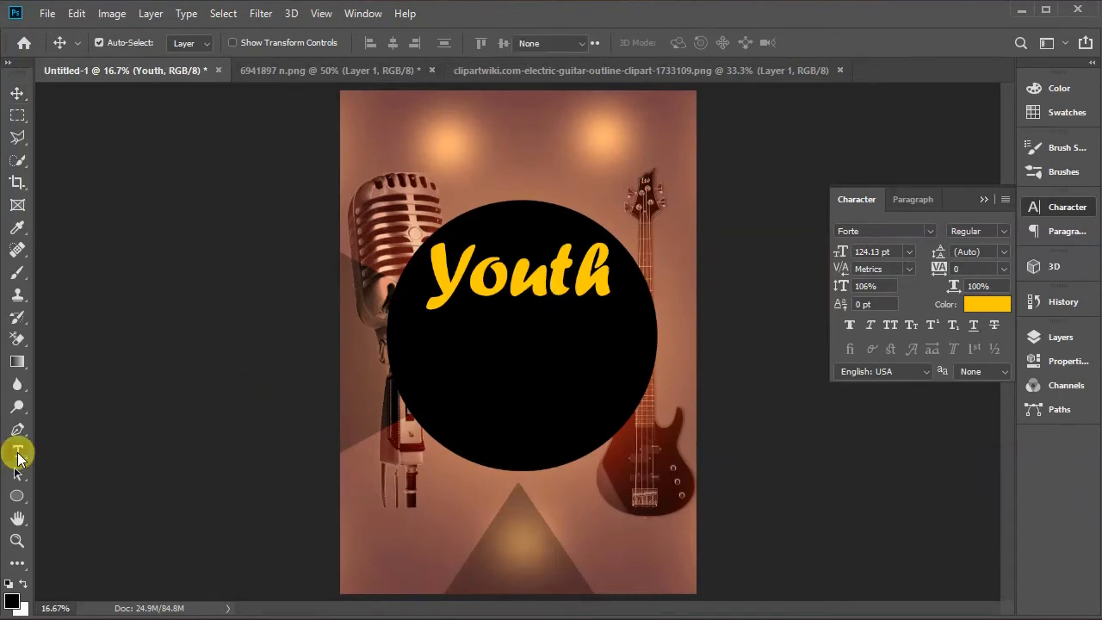
{"action": "left_click", "coordinate": [454, 130]}
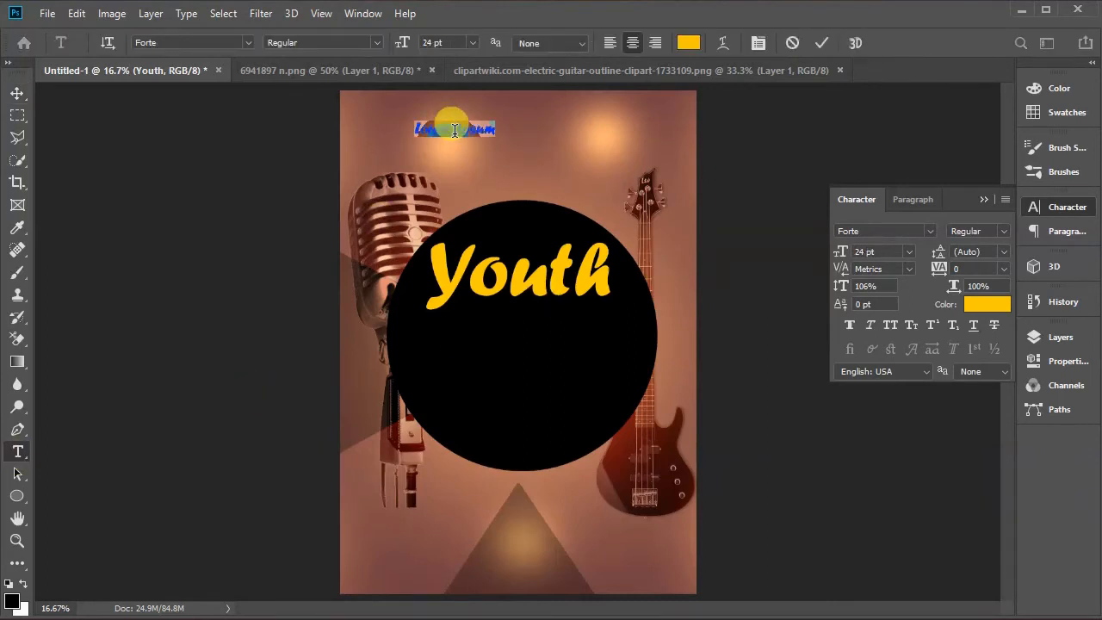
{"action": "type", "text": "exhibition"}
{"action": "double_click", "coordinate": [454, 130]}
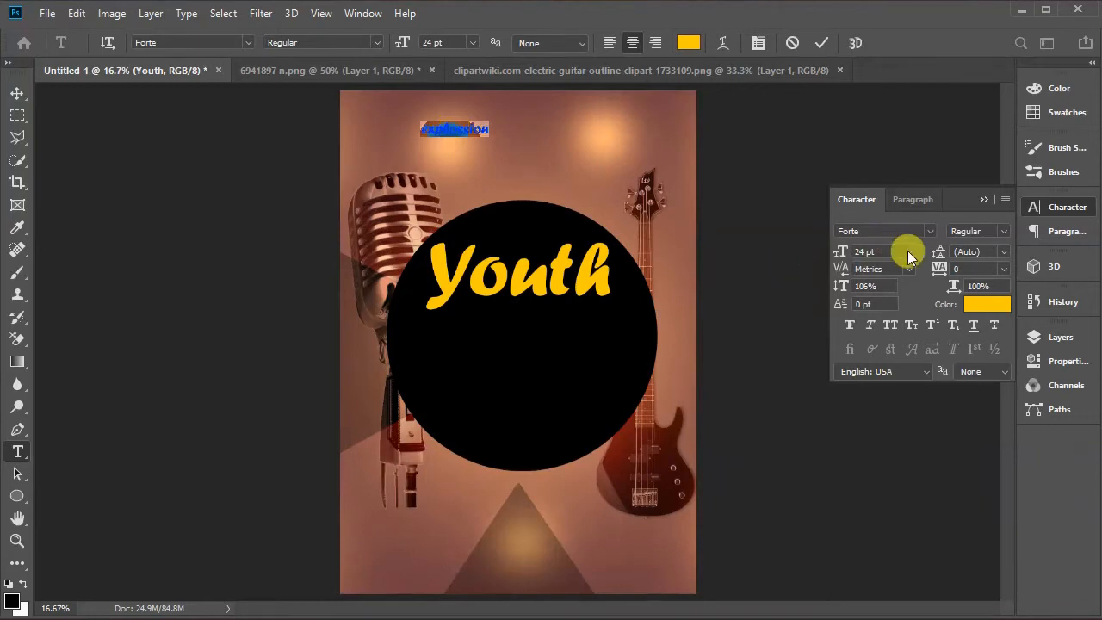
{"action": "left_click", "coordinate": [930, 232]}
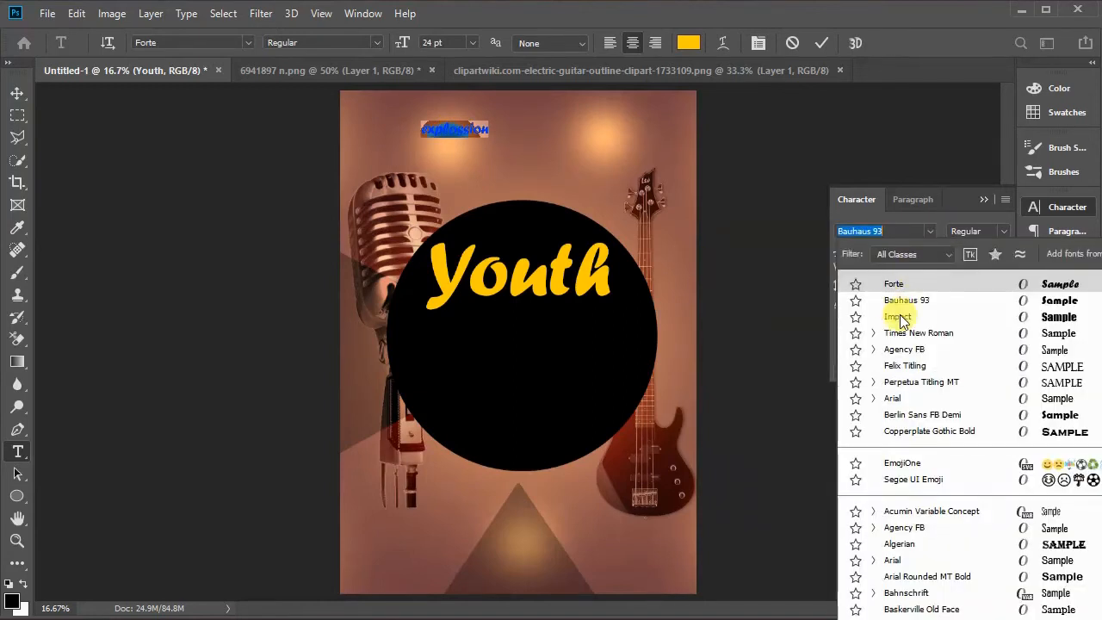
{"action": "left_click", "coordinate": [898, 317]}
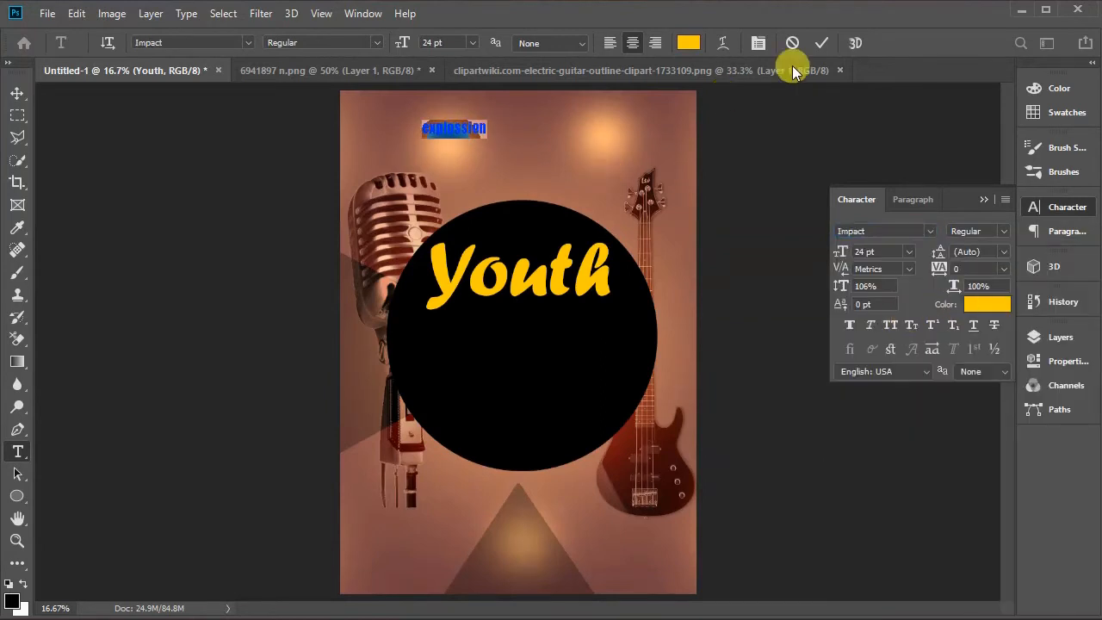
{"action": "left_click", "coordinate": [820, 43]}
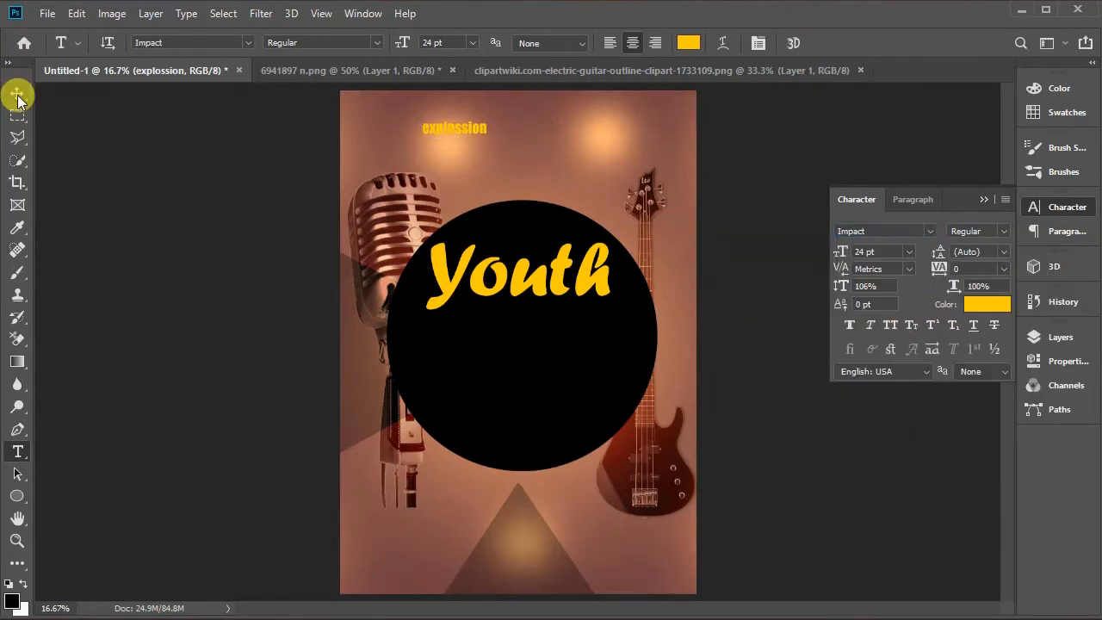
Step: Enlarge "explossion" to about 114 pt across the black circle just below "Youth", and nudge the circle slightly left
{"action": "left_click", "coordinate": [17, 93]}
{"action": "key", "text": "ctrl+t"}
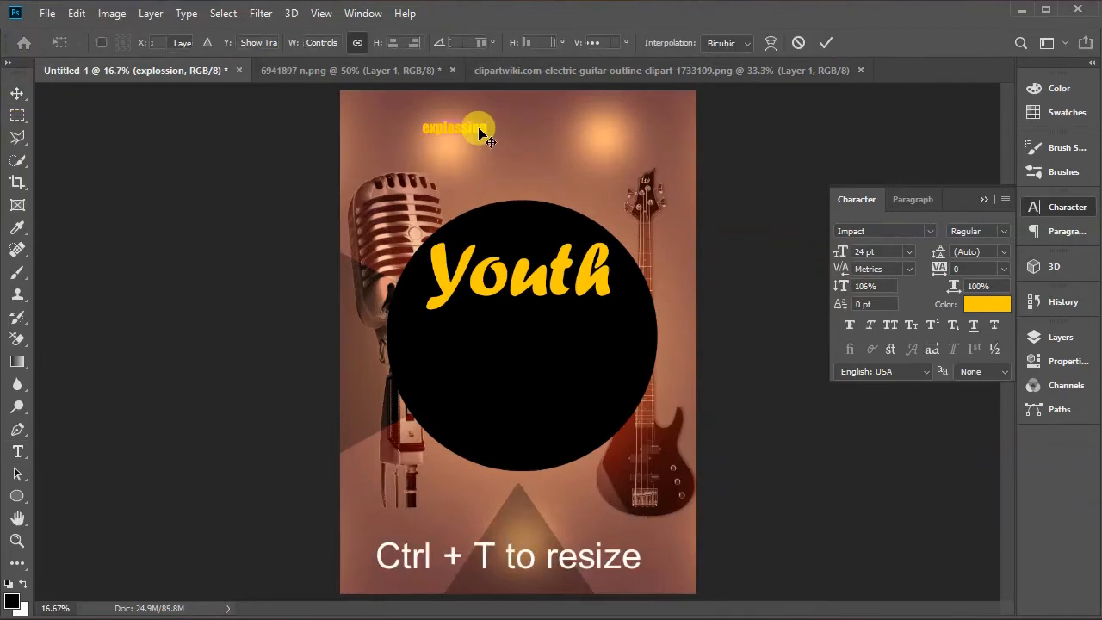
{"action": "left_click_drag", "start_coordinate": [486, 129], "coordinate": [647, 126]}
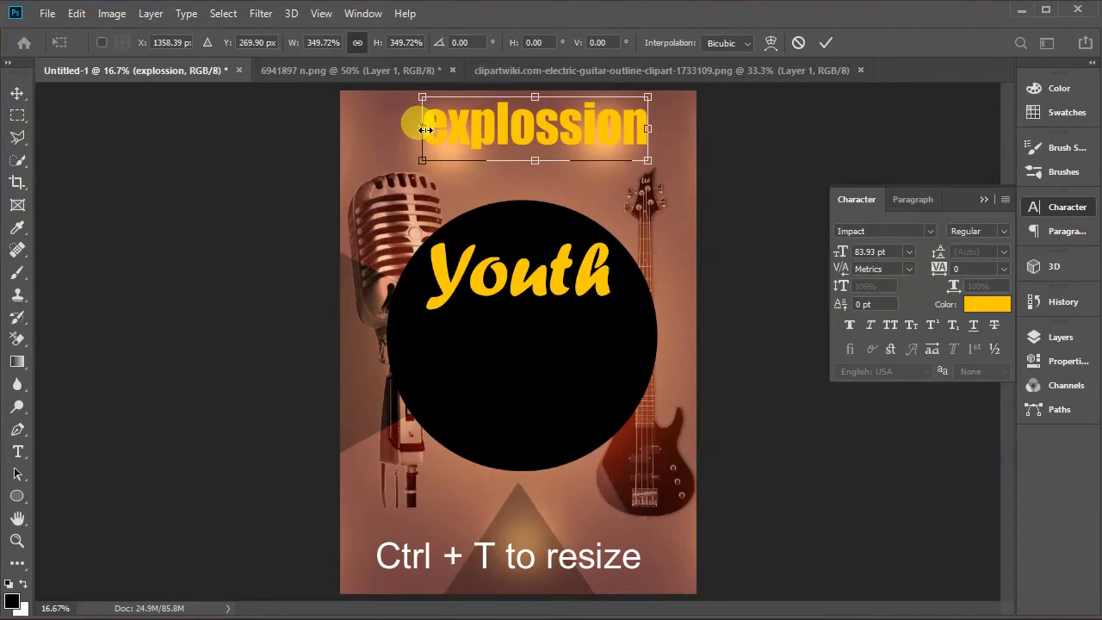
{"action": "left_click_drag", "start_coordinate": [421, 129], "coordinate": [376, 130]}
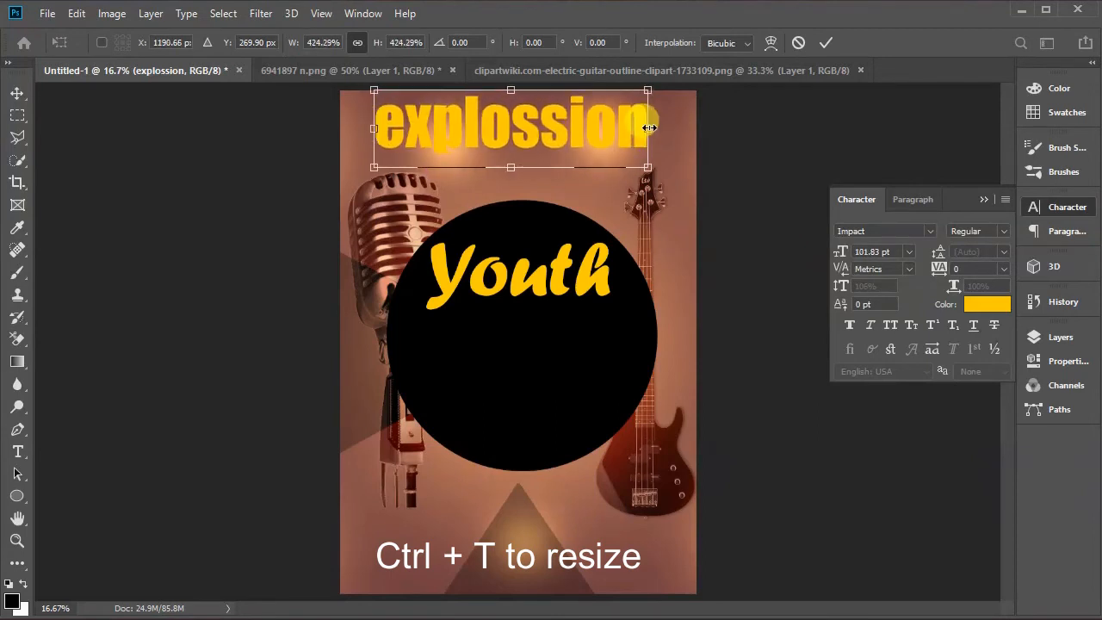
{"action": "left_click_drag", "start_coordinate": [647, 128], "coordinate": [667, 128]}
{"action": "left_click_drag", "start_coordinate": [524, 115], "coordinate": [541, 345]}
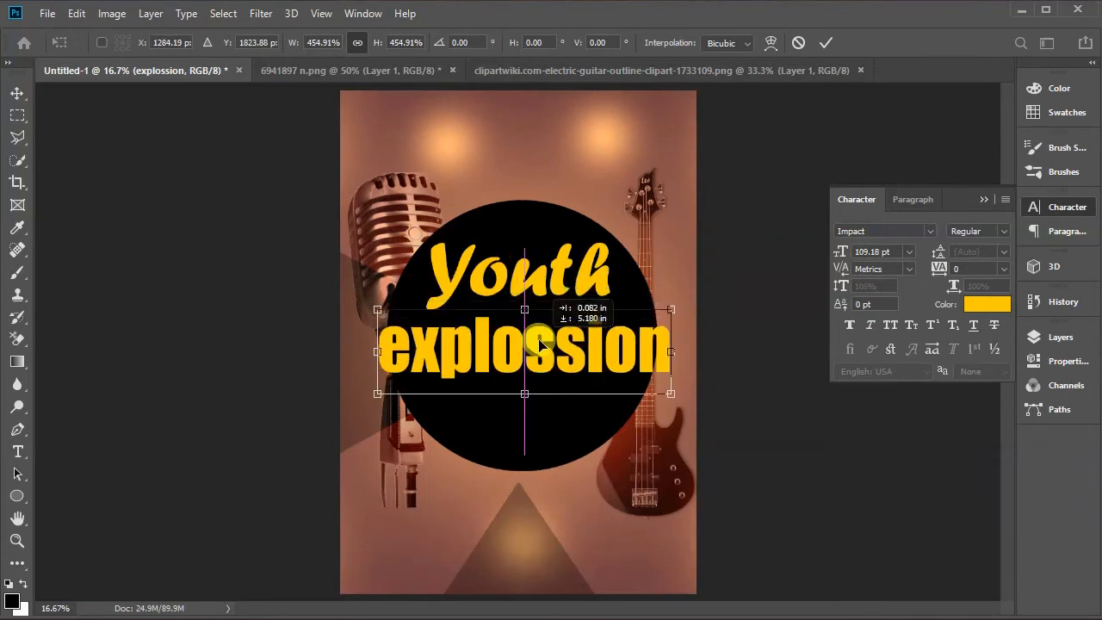
{"action": "left_click_drag", "start_coordinate": [377, 352], "coordinate": [365, 351]}
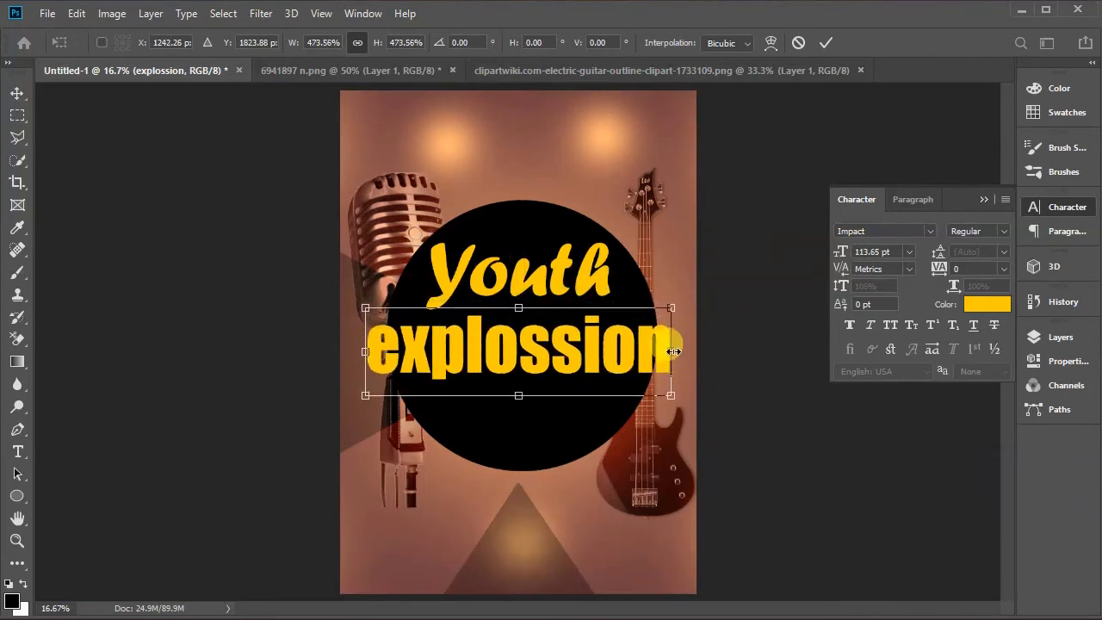
{"action": "left_click_drag", "start_coordinate": [568, 338], "coordinate": [573, 342]}
{"action": "left_click", "coordinate": [825, 43]}
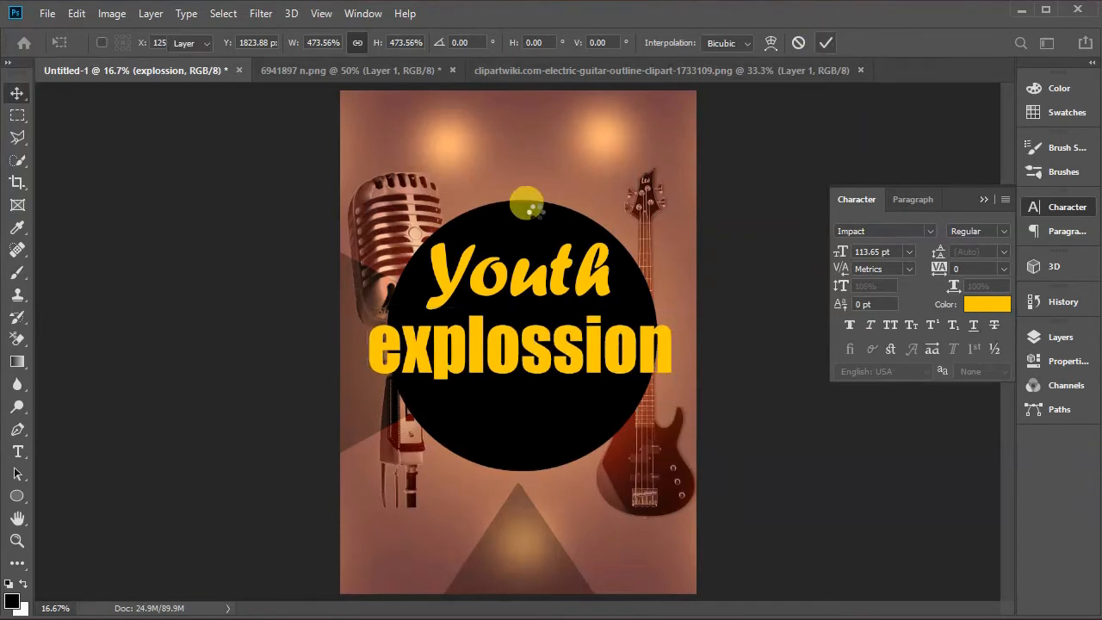
{"action": "left_click", "coordinate": [523, 223]}
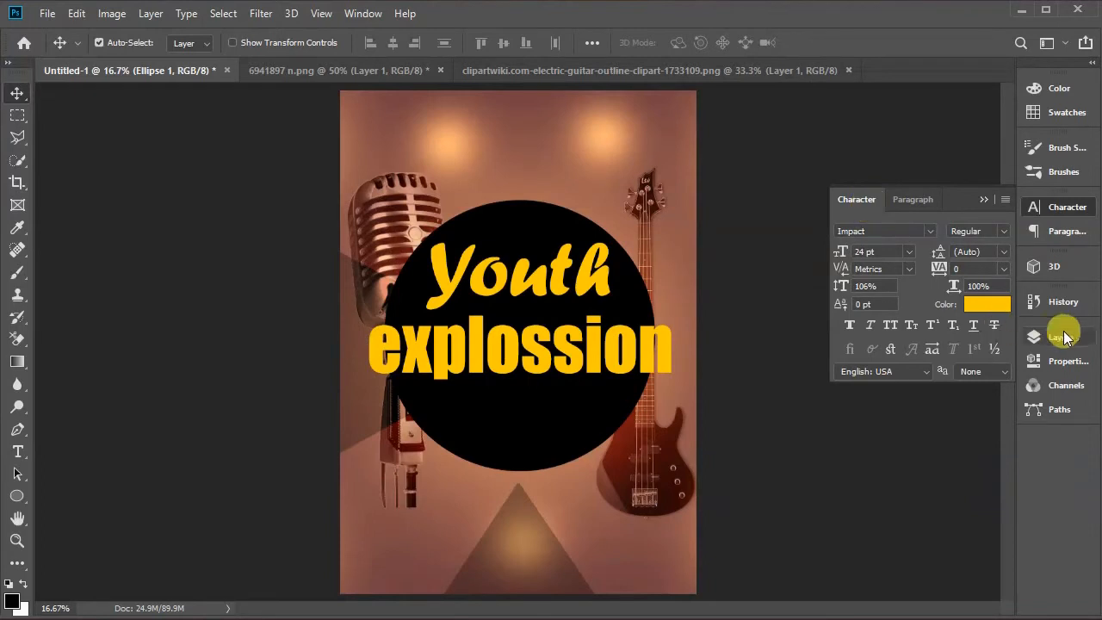
Step: Duplicate the "explossion" text layer and rasterize the copy
{"action": "left_click", "coordinate": [1037, 336]}
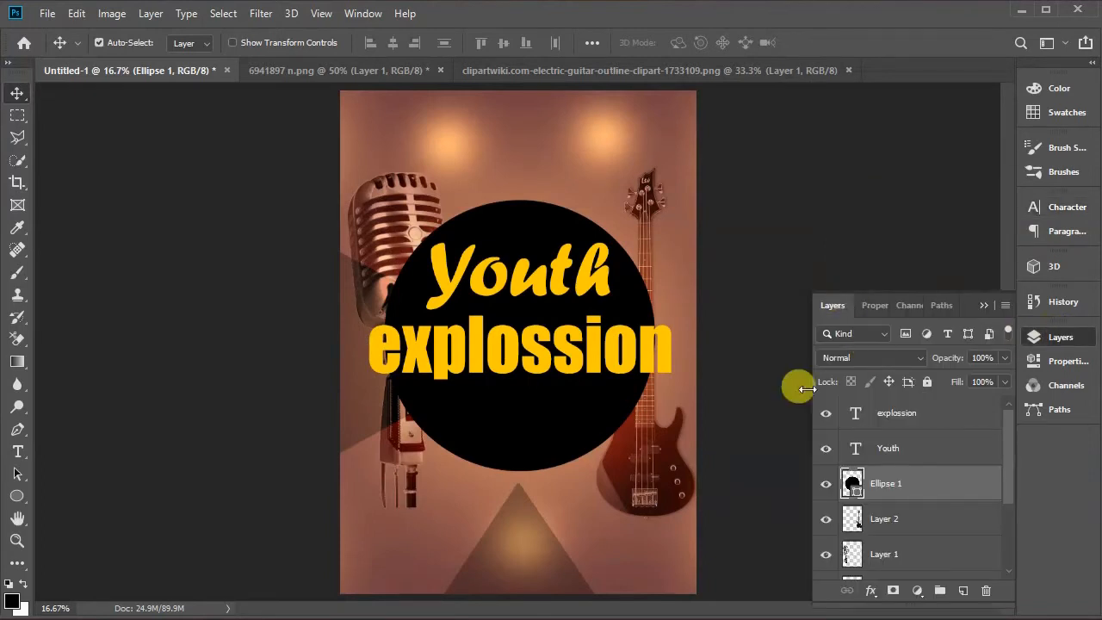
{"action": "left_click", "coordinate": [652, 353]}
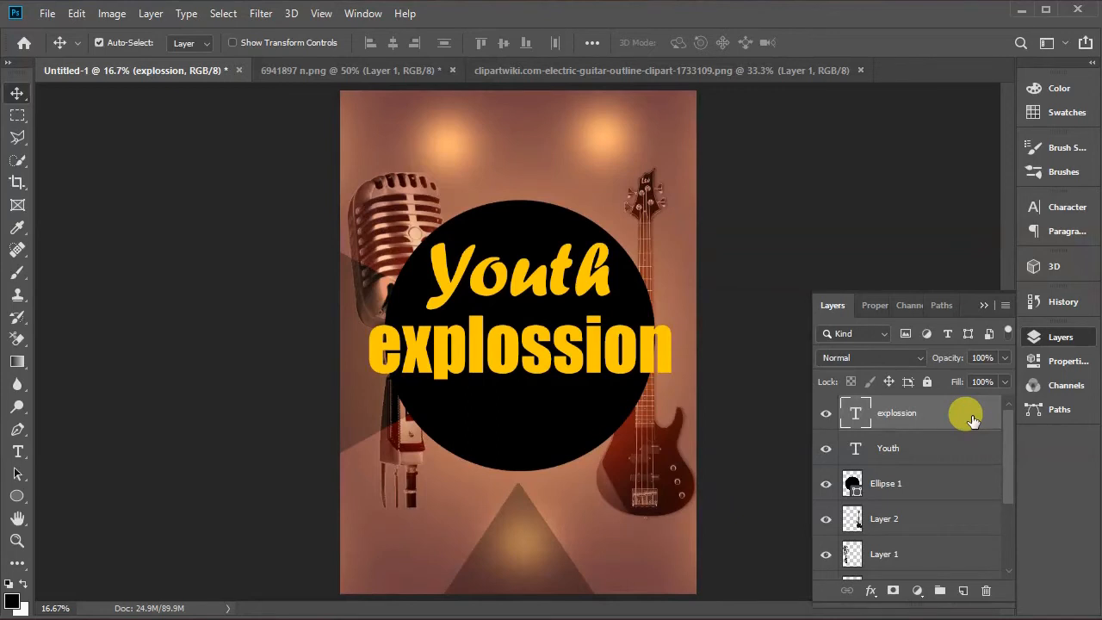
{"action": "key", "text": "ctrl+j"}
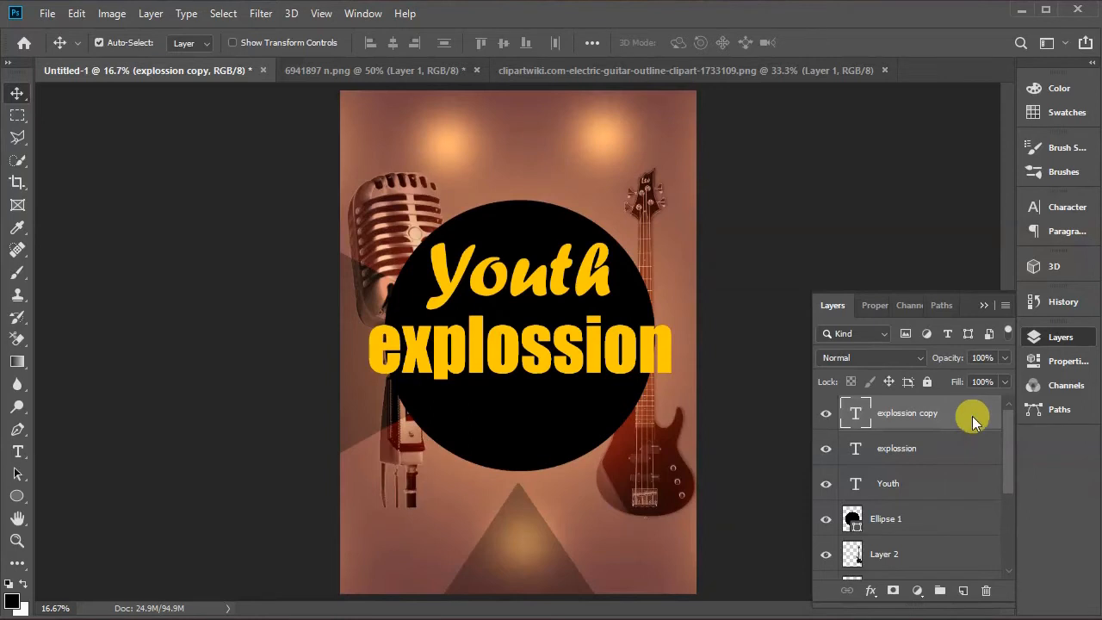
{"action": "right_click", "coordinate": [972, 418]}
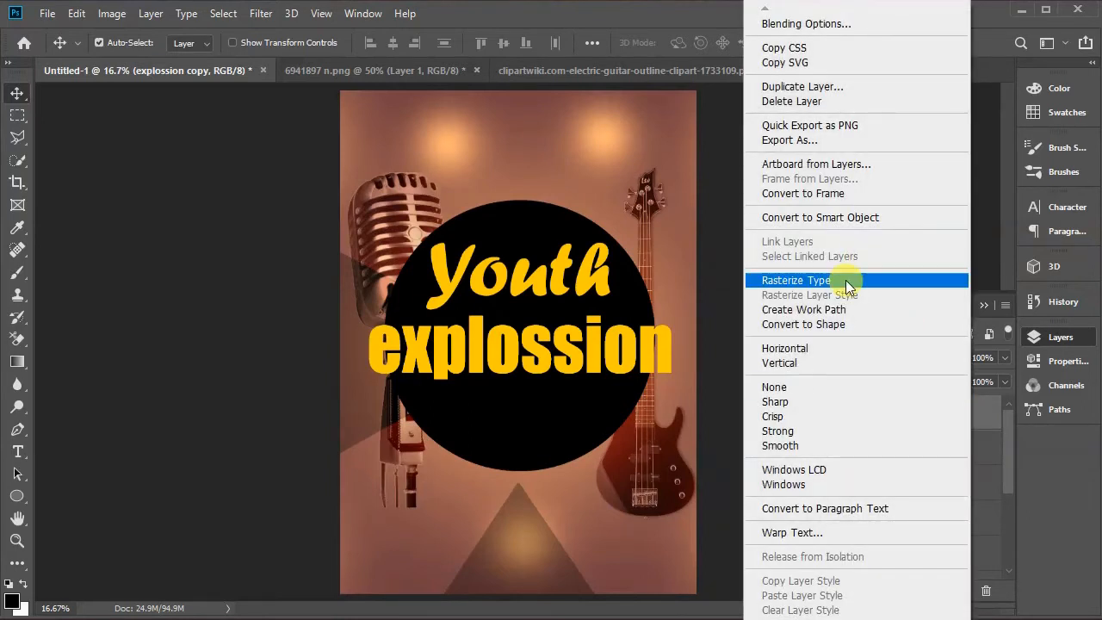
{"action": "left_click", "coordinate": [845, 279]}
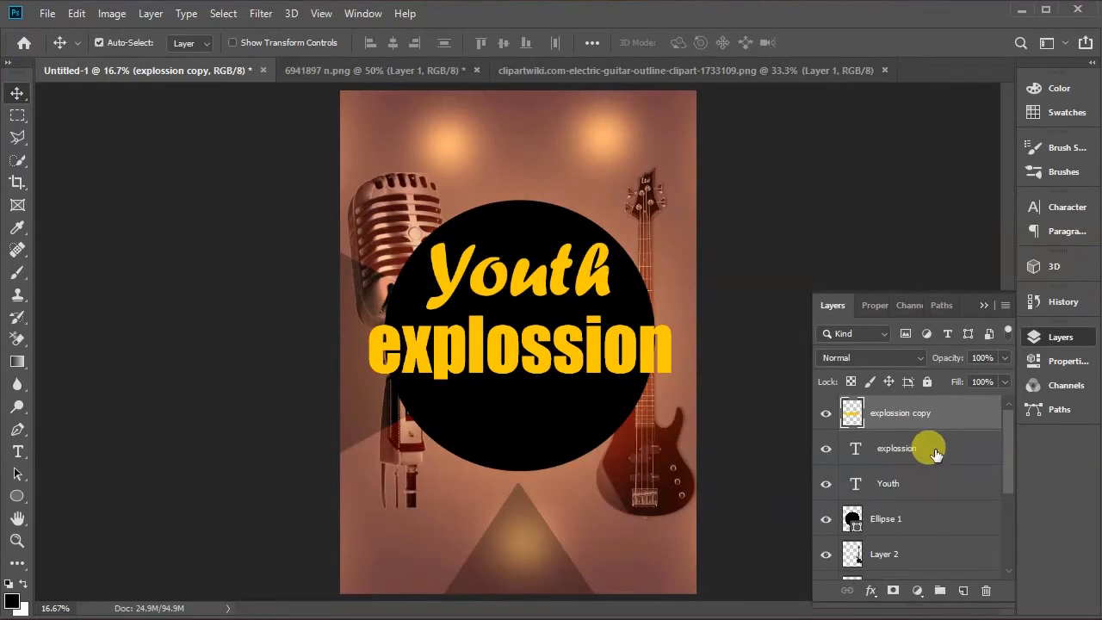
Step: Colour the original "explossion" text beneath the copy white (ffffff)
{"action": "left_click", "coordinate": [937, 454]}
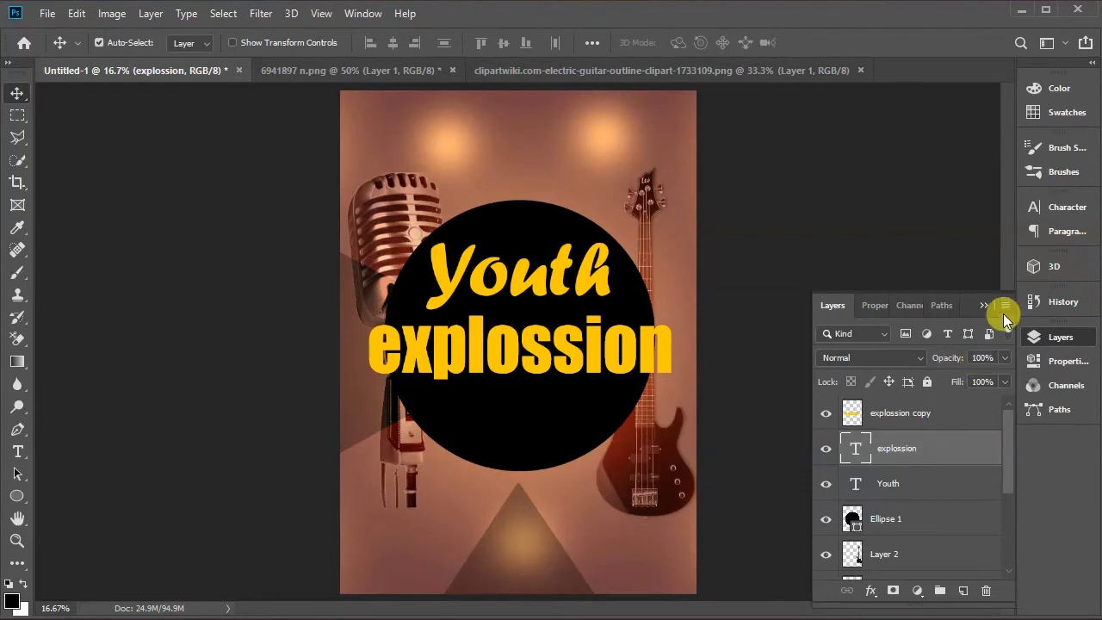
{"action": "left_click", "coordinate": [1057, 205]}
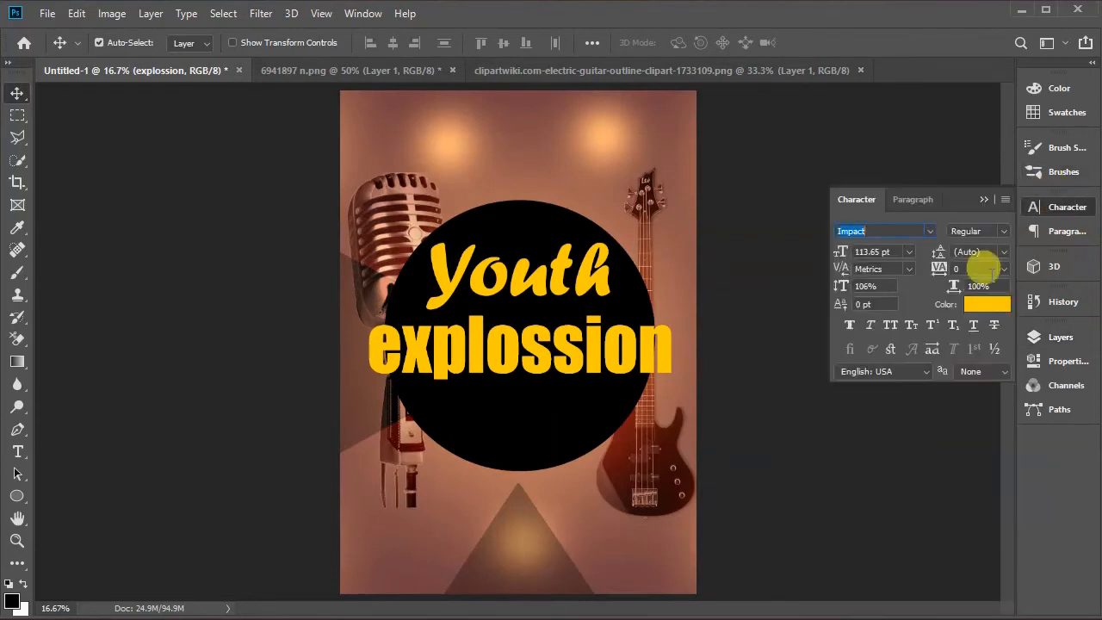
{"action": "left_click", "coordinate": [973, 305]}
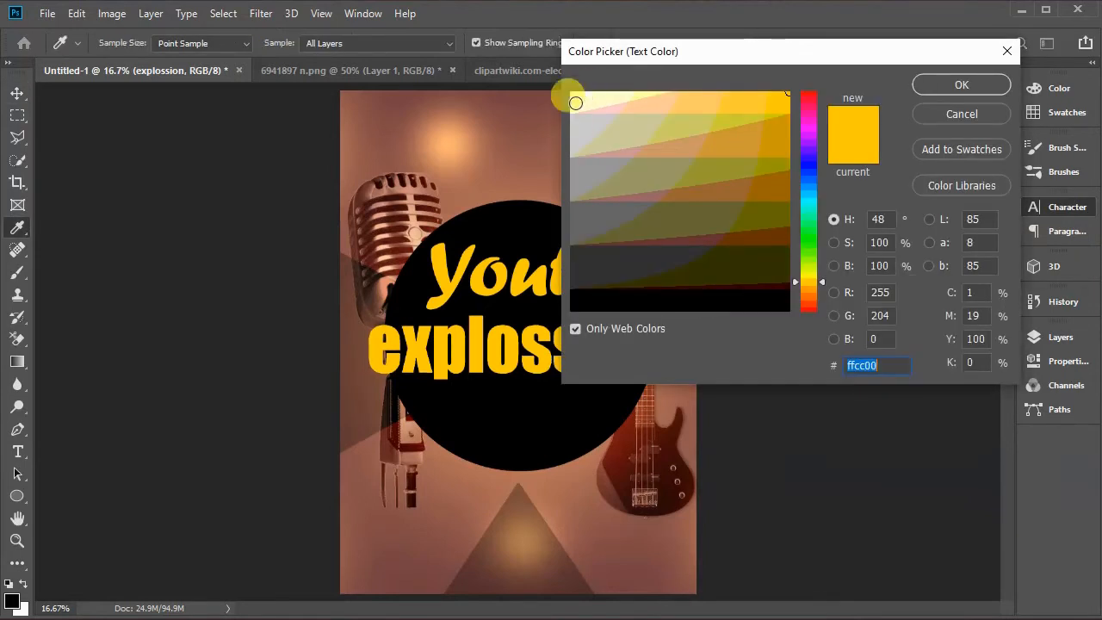
{"action": "left_click", "coordinate": [572, 95]}
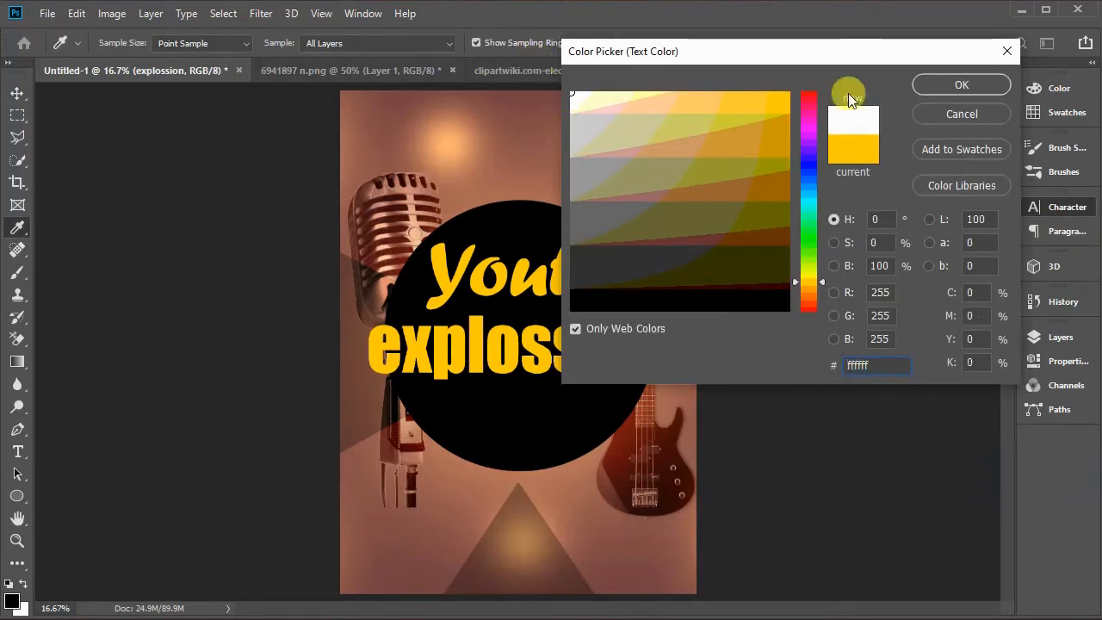
{"action": "left_click", "coordinate": [975, 85]}
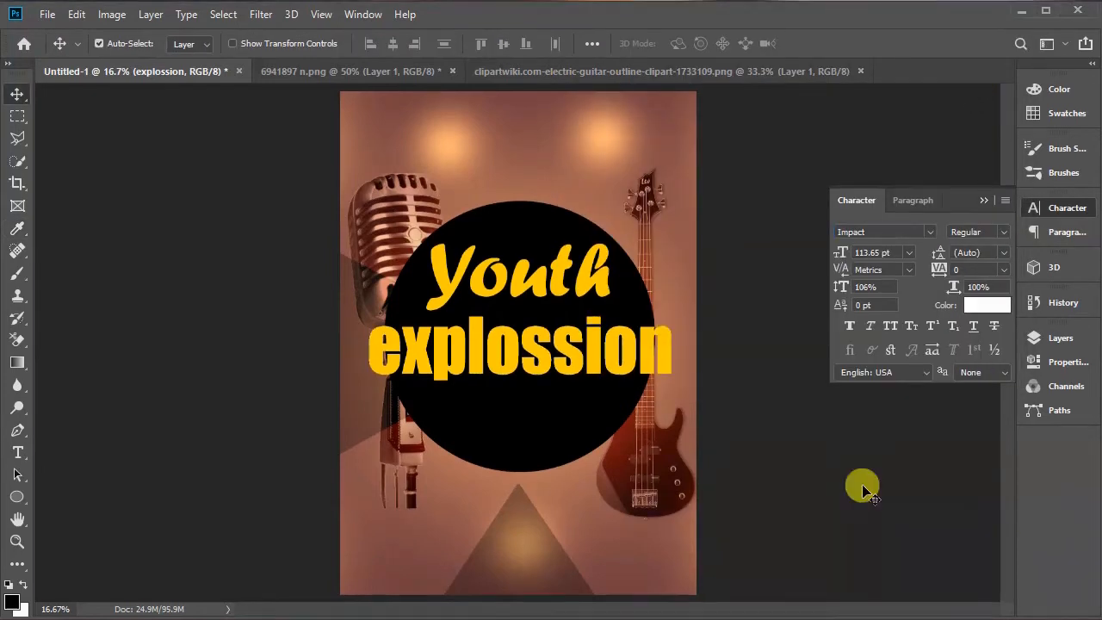
Step: Rasterize the original white "explossion" text layer
{"action": "left_click", "coordinate": [1061, 338]}
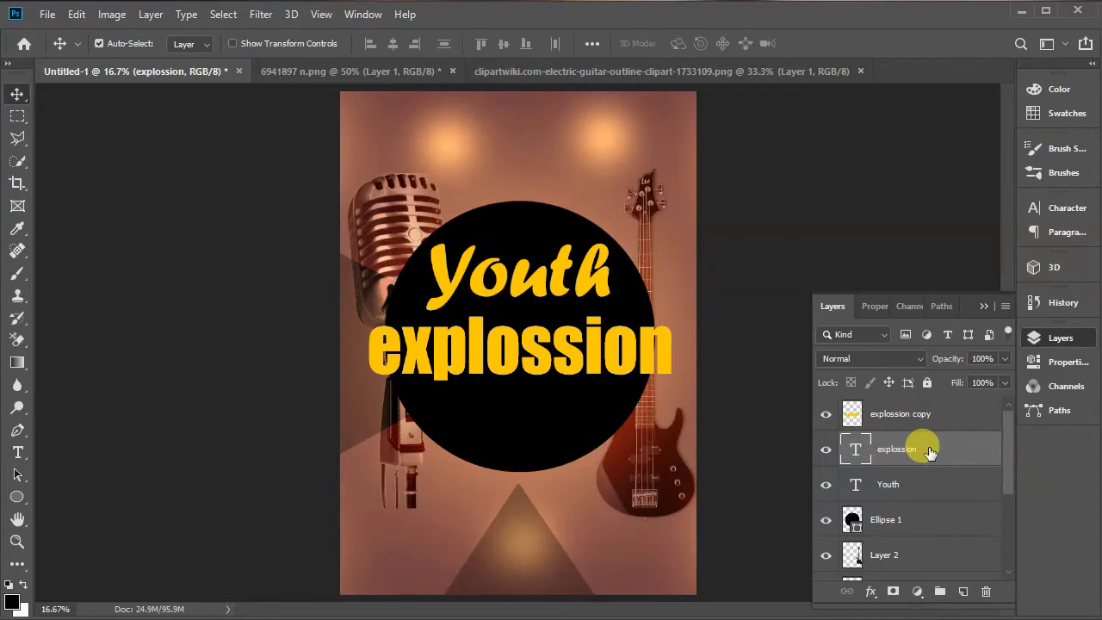
{"action": "right_click", "coordinate": [930, 452]}
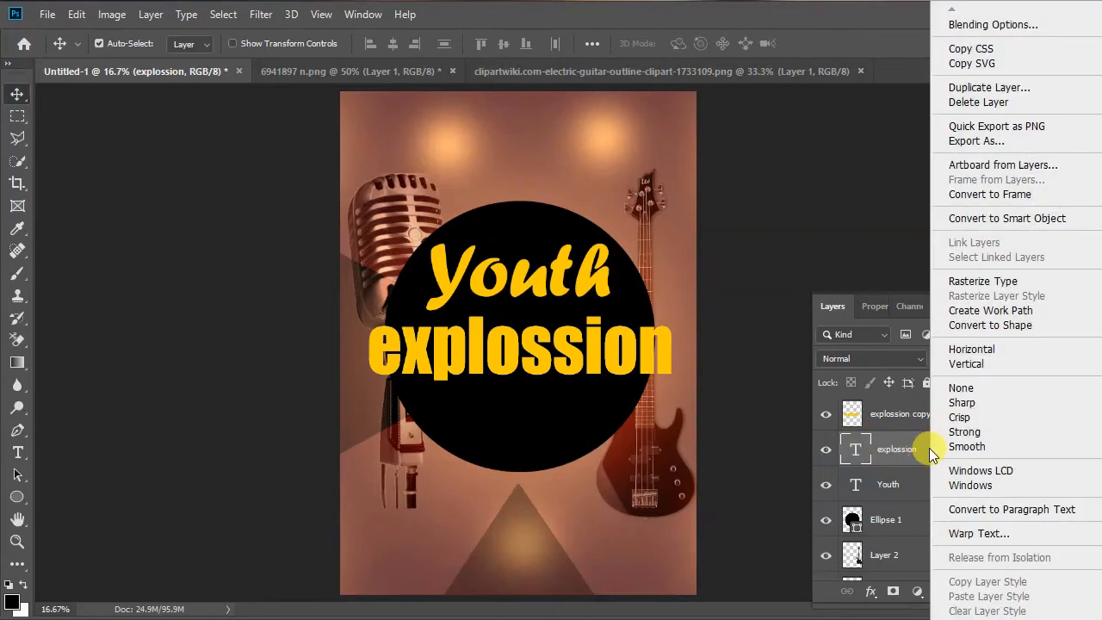
{"action": "left_click", "coordinate": [988, 281]}
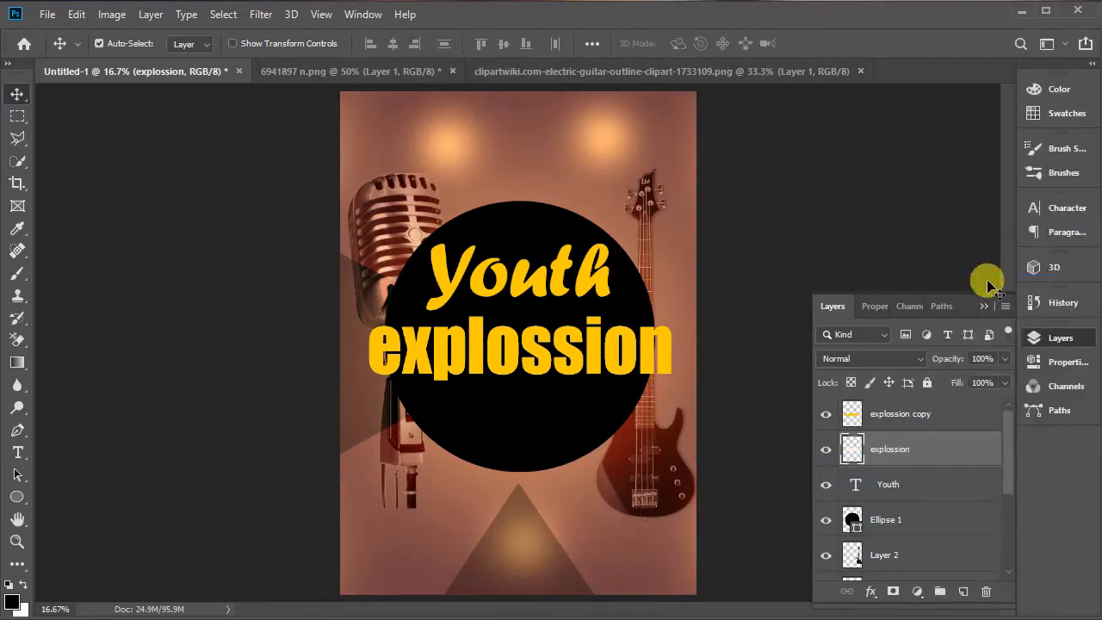
Step: Cut away the lower half of the yellow "explossion" copy using a Polygonal Lasso selection, and deselect
{"action": "left_click", "coordinate": [954, 419]}
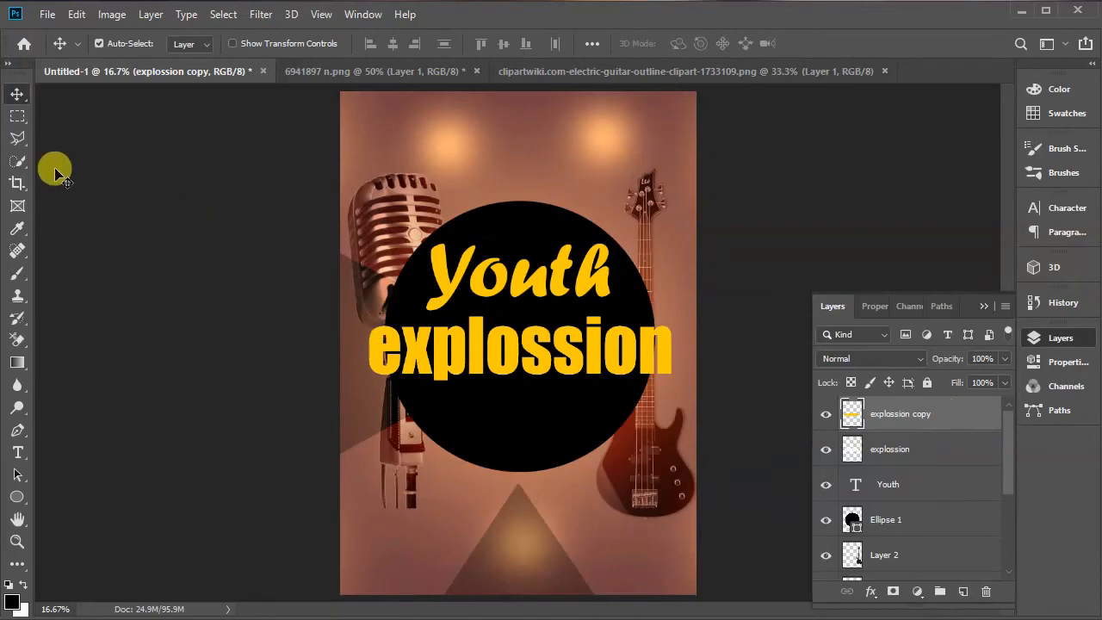
{"action": "left_click", "coordinate": [17, 139]}
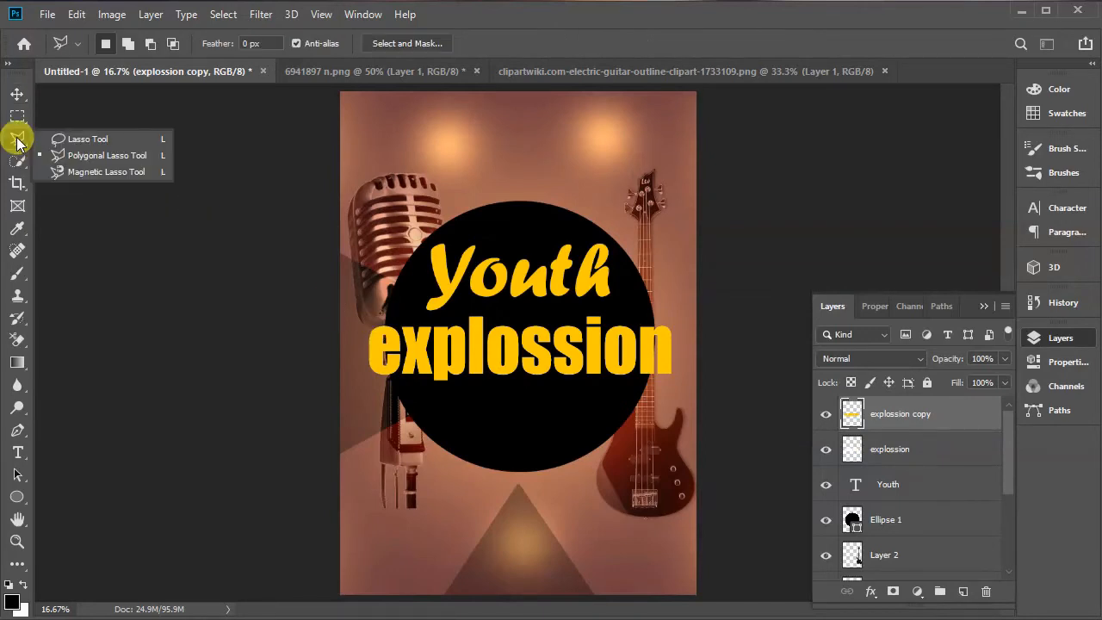
{"action": "left_click", "coordinate": [93, 157]}
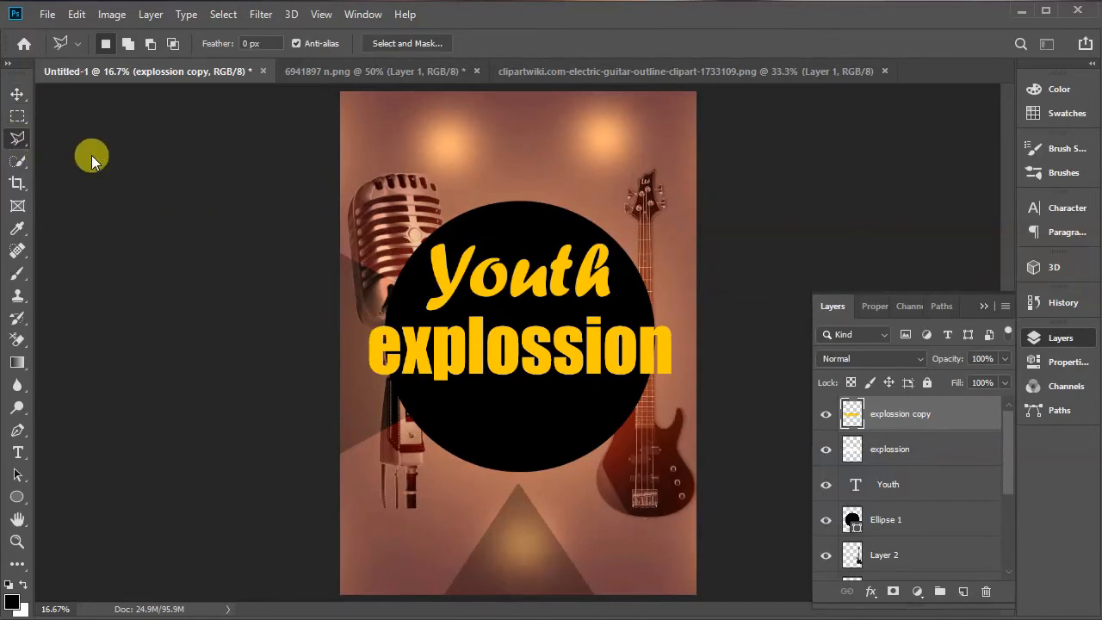
{"action": "left_click", "coordinate": [358, 353]}
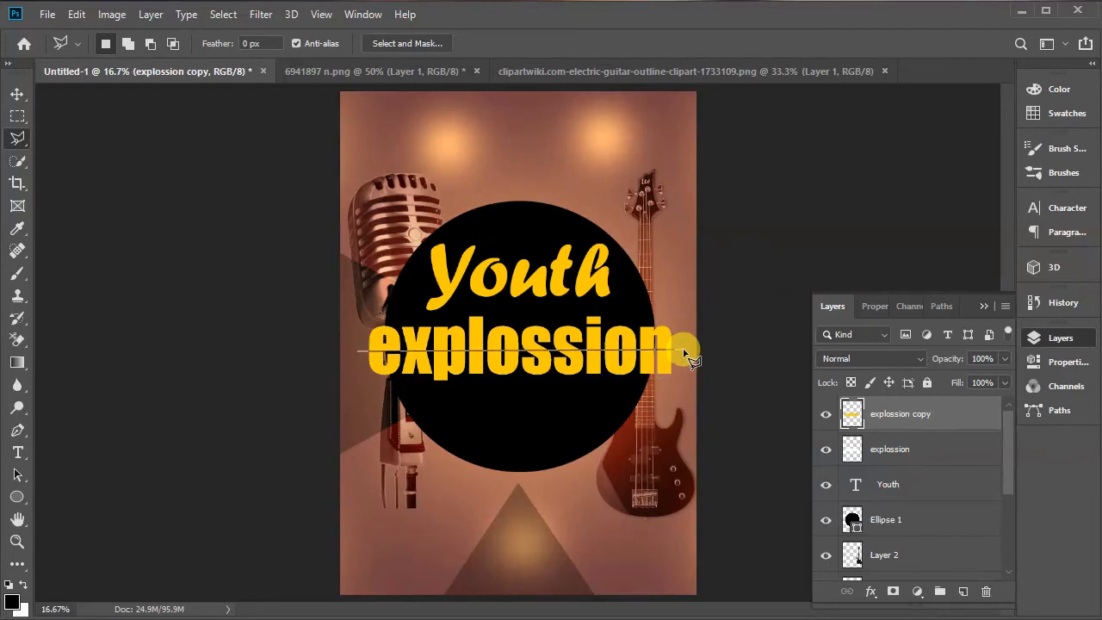
{"action": "left_click", "coordinate": [685, 352]}
{"action": "left_click", "coordinate": [689, 389]}
{"action": "left_click", "coordinate": [352, 392]}
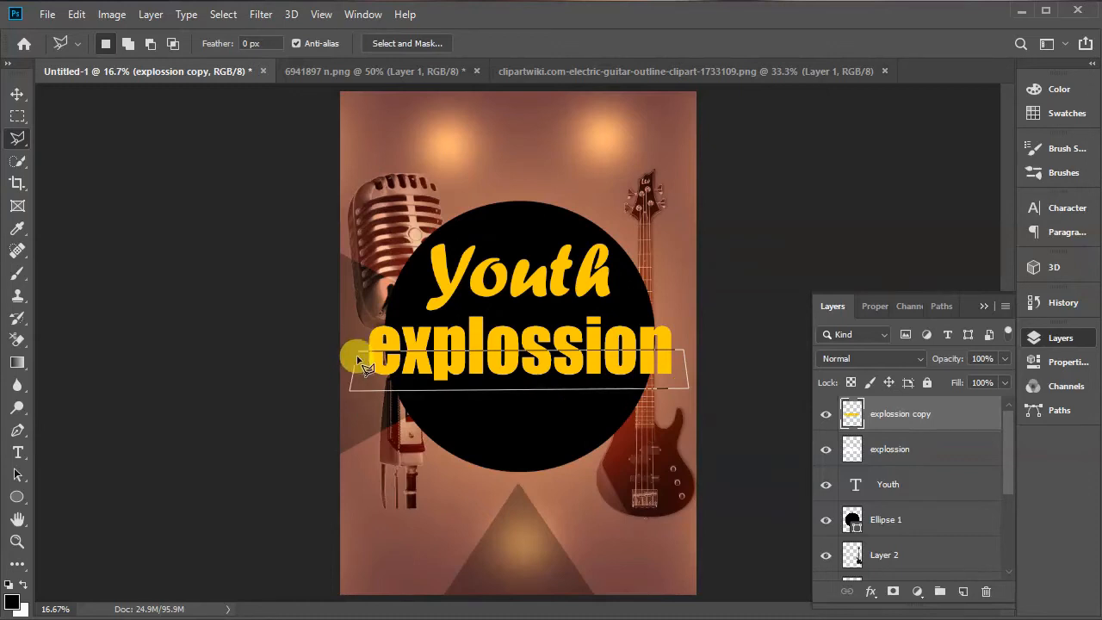
{"action": "left_click", "coordinate": [360, 355]}
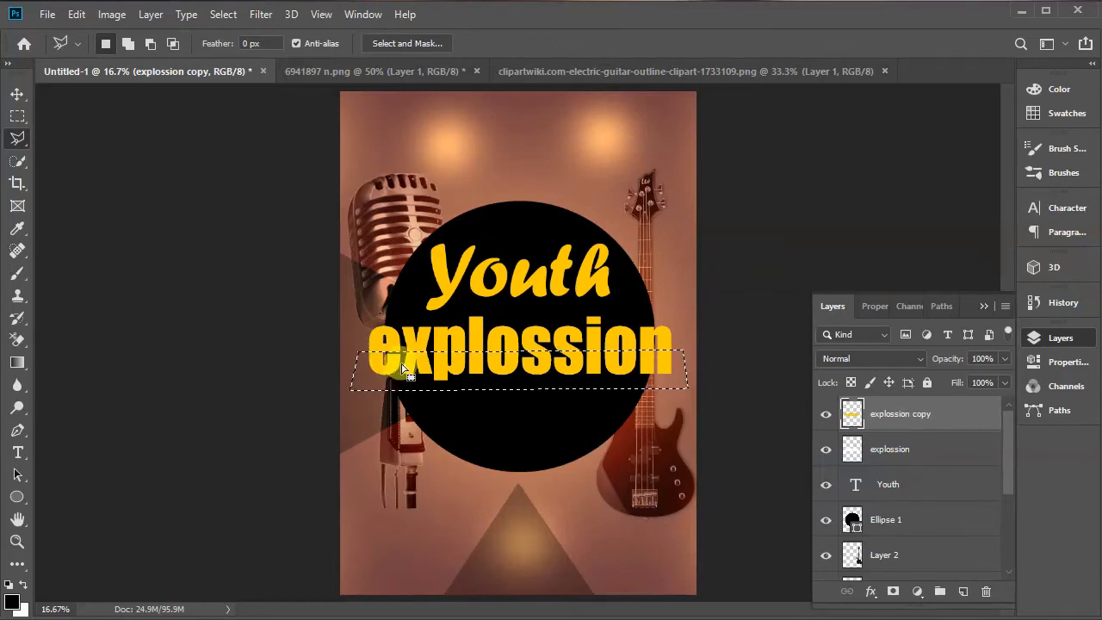
{"action": "key", "text": "ctrl+shift+BackSpace"}
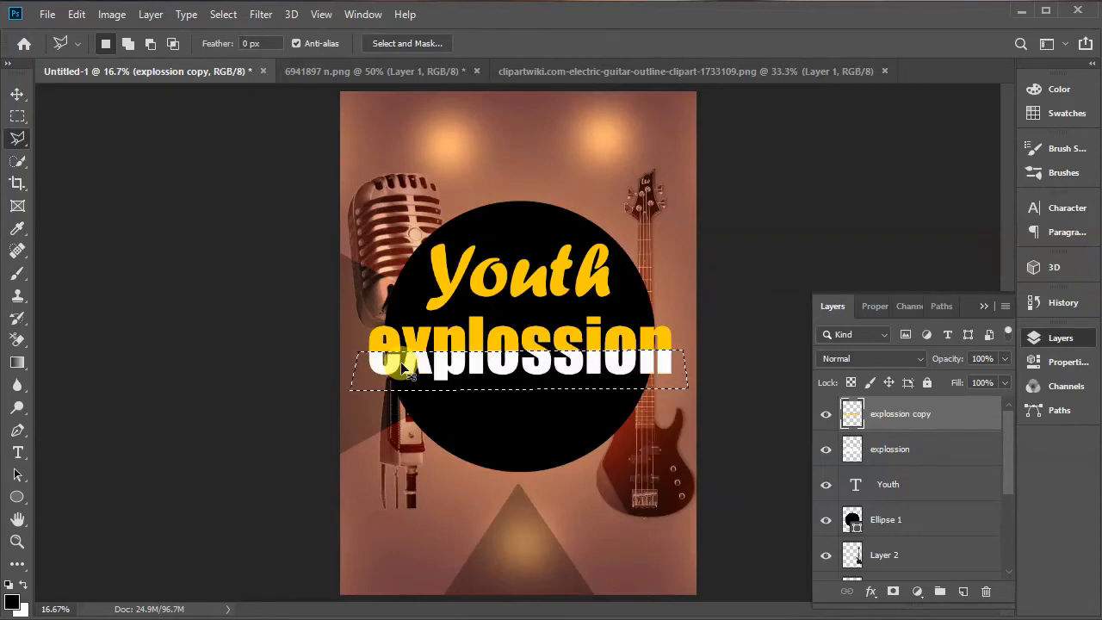
{"action": "key", "text": "ctrl+d"}
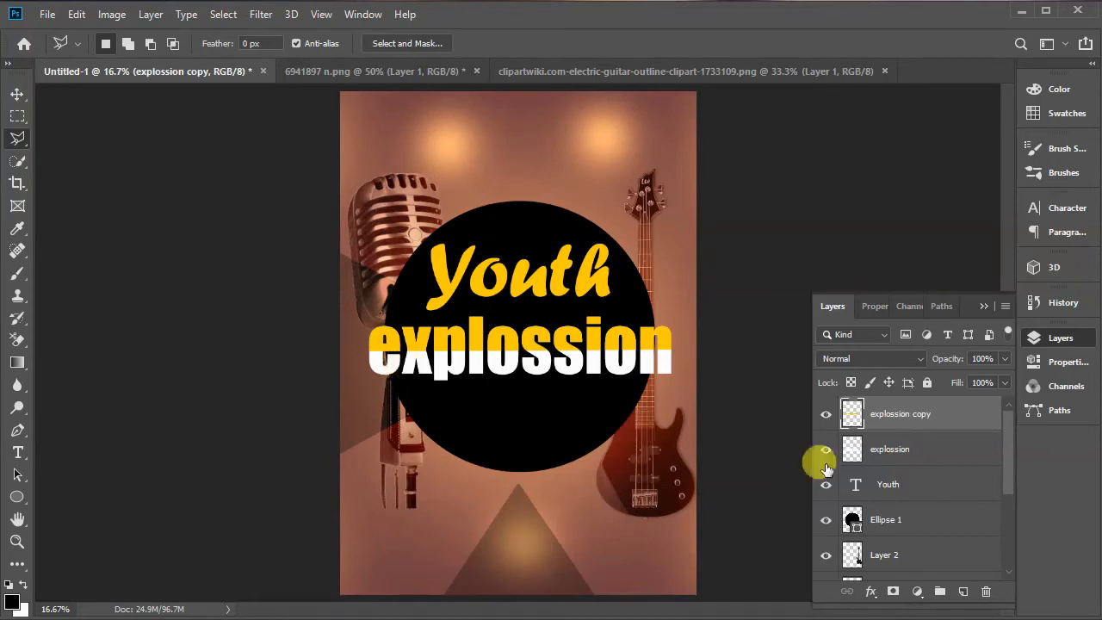
Step: Cut away the upper half of the white "explossion" layer using a Polygonal Lasso selection, and deselect
{"action": "left_click", "coordinate": [935, 451]}
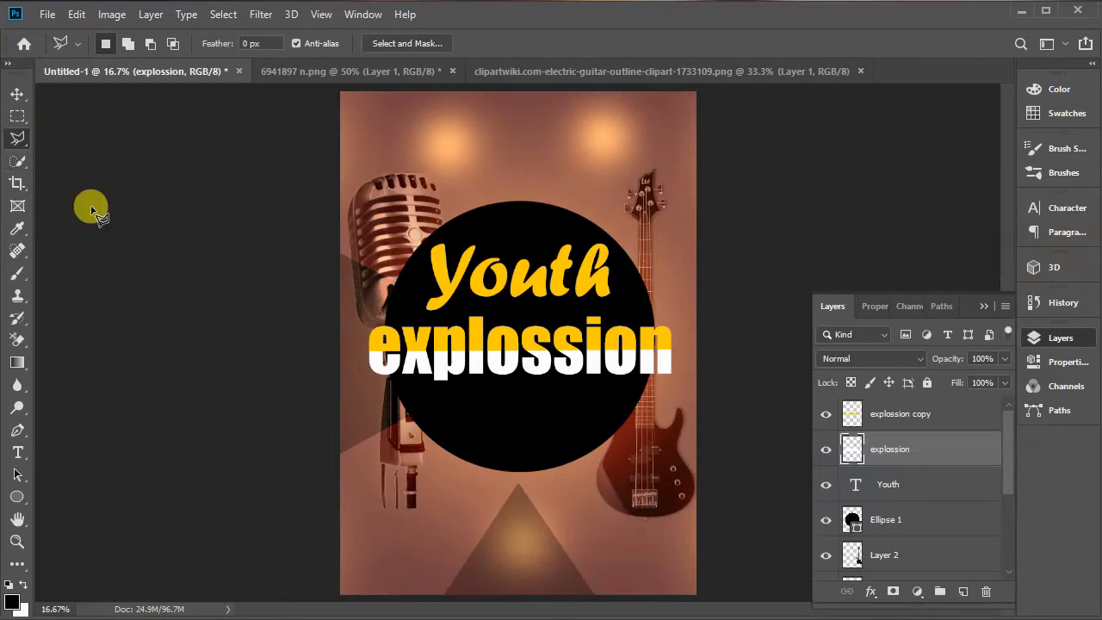
{"action": "left_click", "coordinate": [362, 353]}
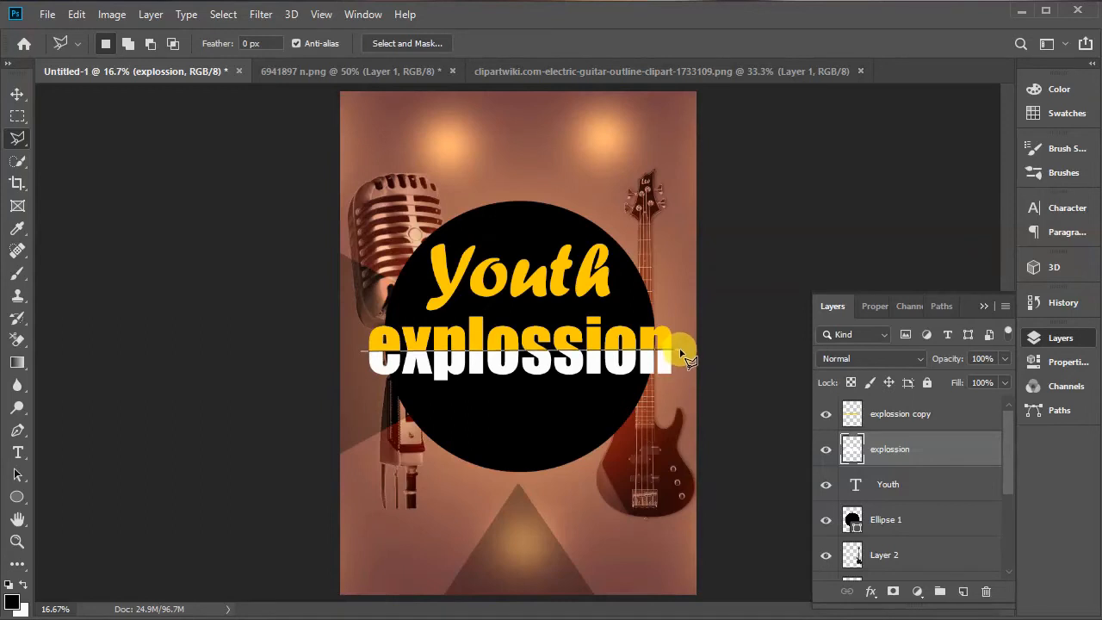
{"action": "left_click", "coordinate": [680, 352]}
{"action": "left_click", "coordinate": [679, 301]}
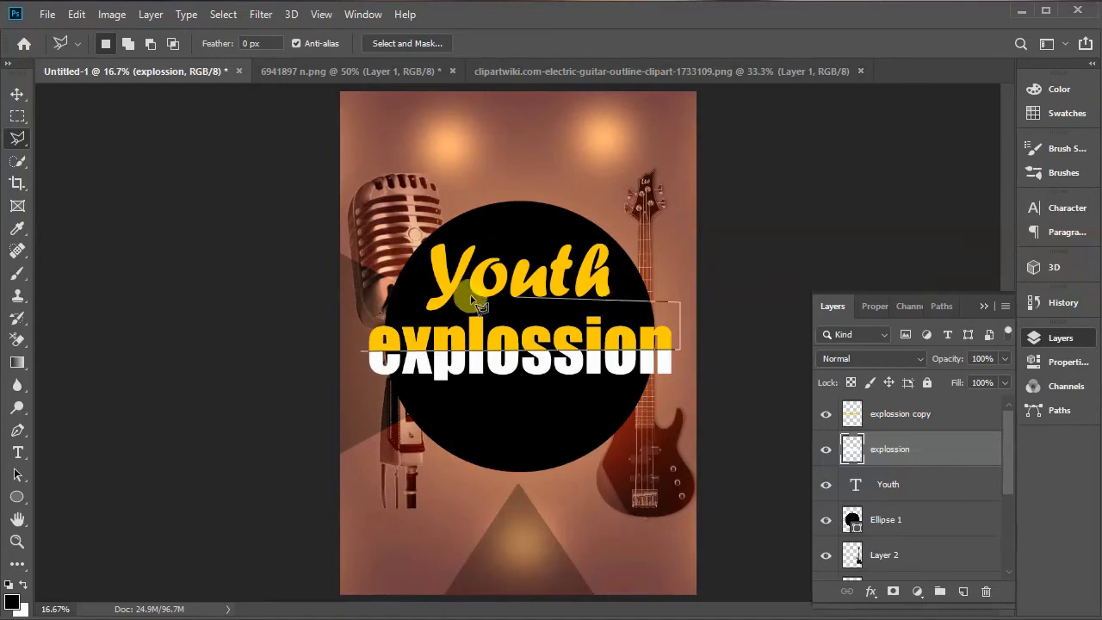
{"action": "left_click", "coordinate": [362, 304]}
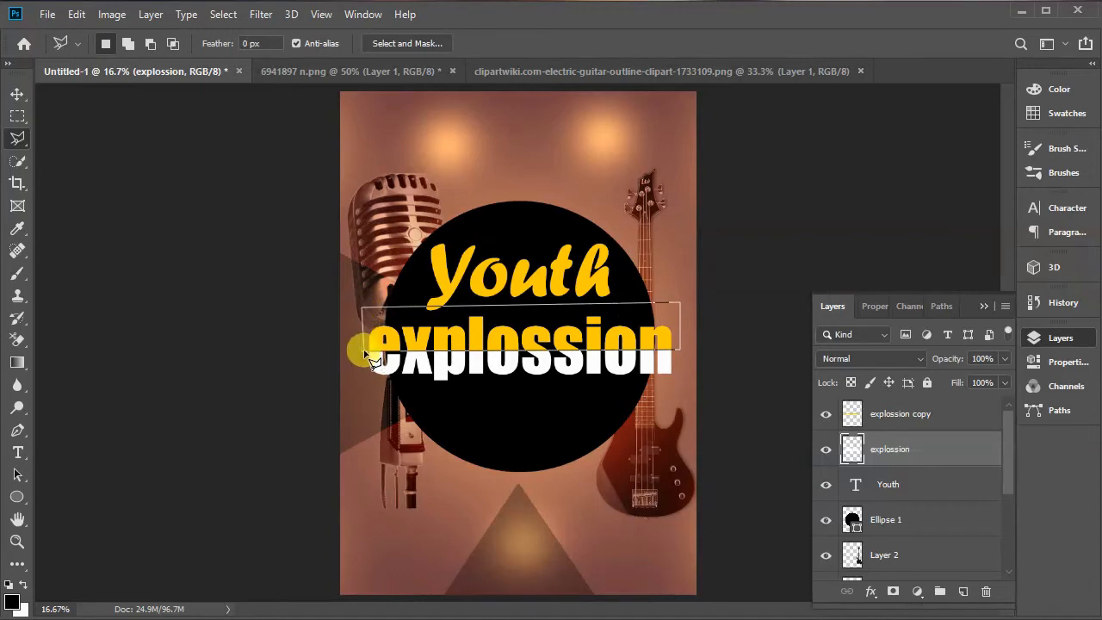
{"action": "left_click", "coordinate": [366, 354]}
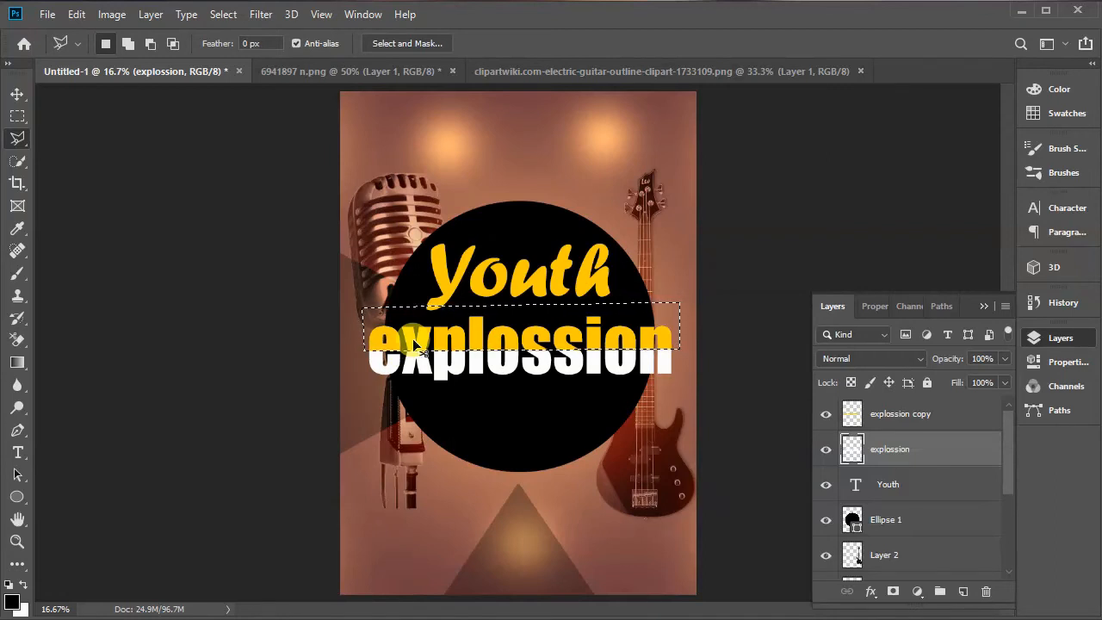
{"action": "key", "text": "ctrl+d"}
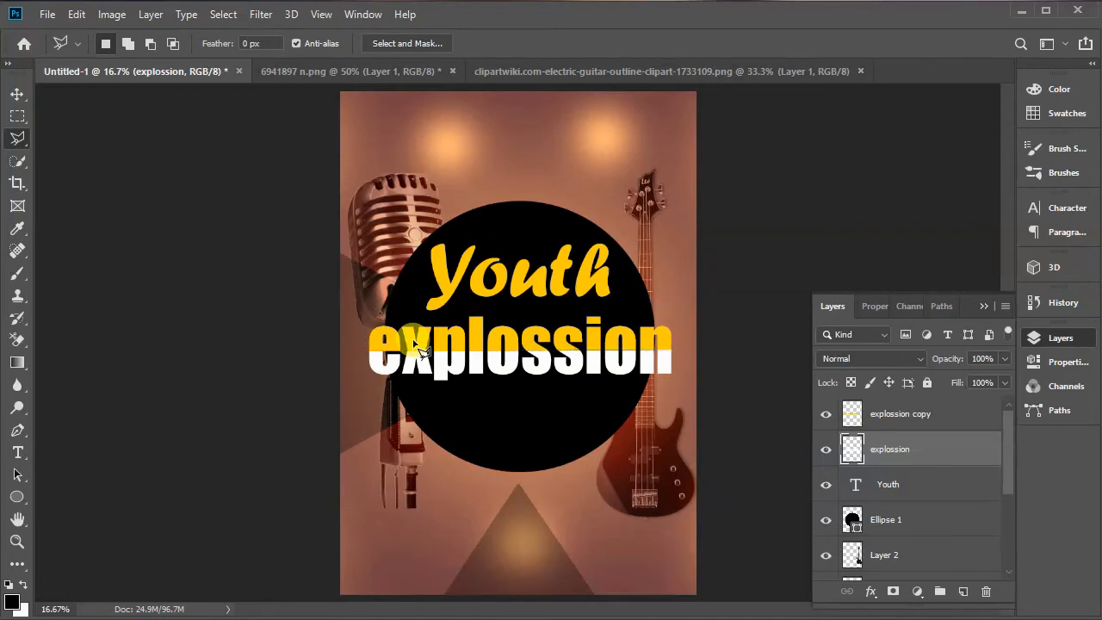
Step: Nudge the white lower half of "explossion" slightly down to leave a thin gap below the yellow half
{"action": "left_click", "coordinate": [16, 93]}
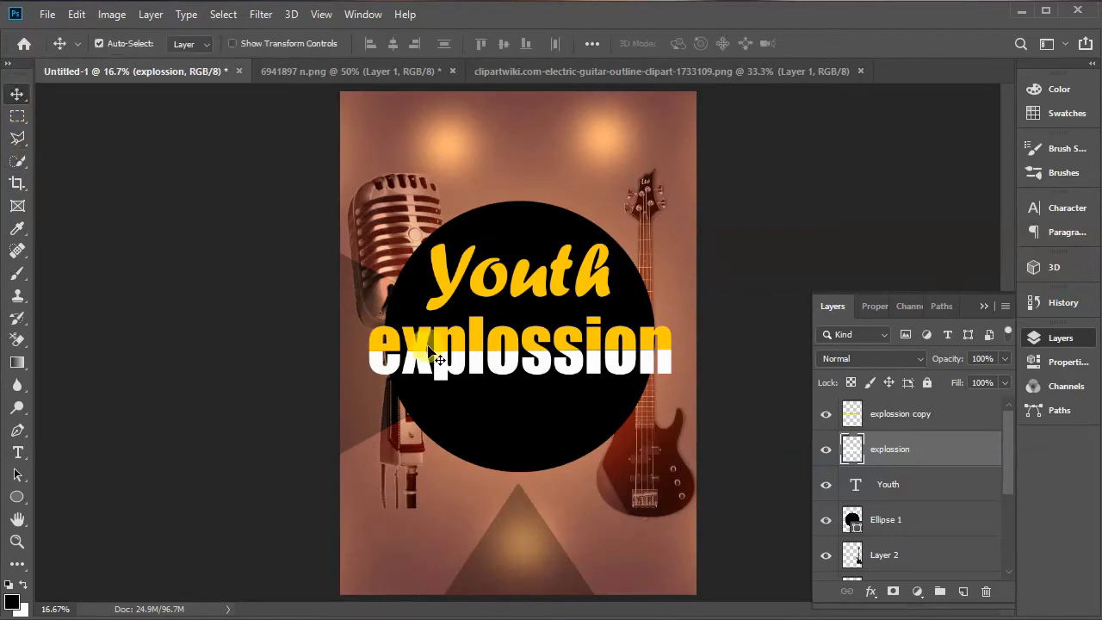
{"action": "left_click", "coordinate": [484, 345]}
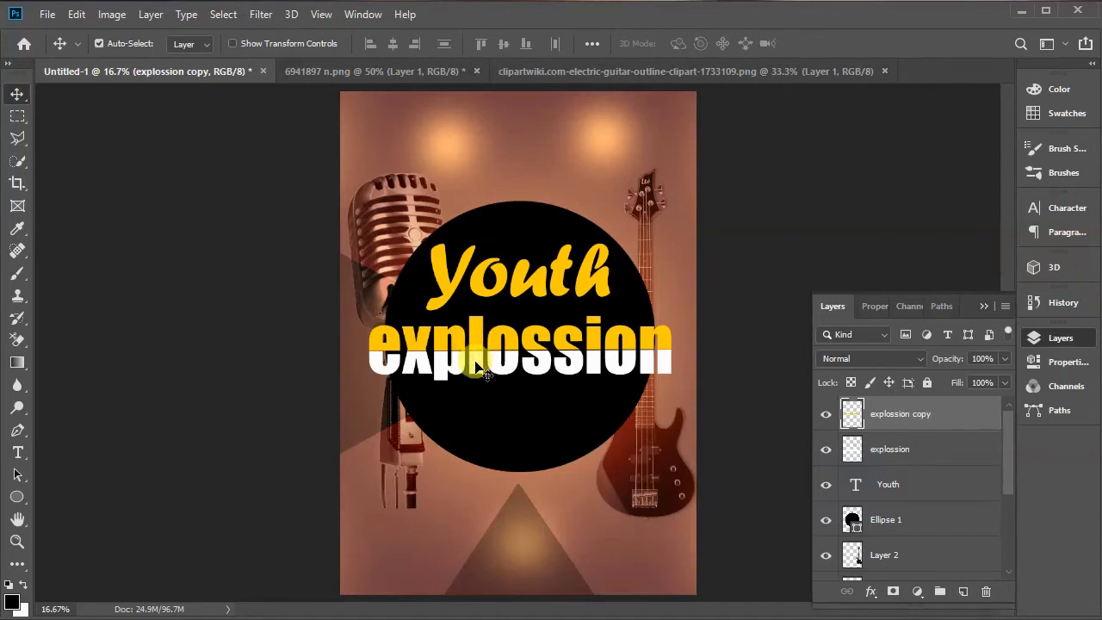
{"action": "left_click", "coordinate": [485, 370]}
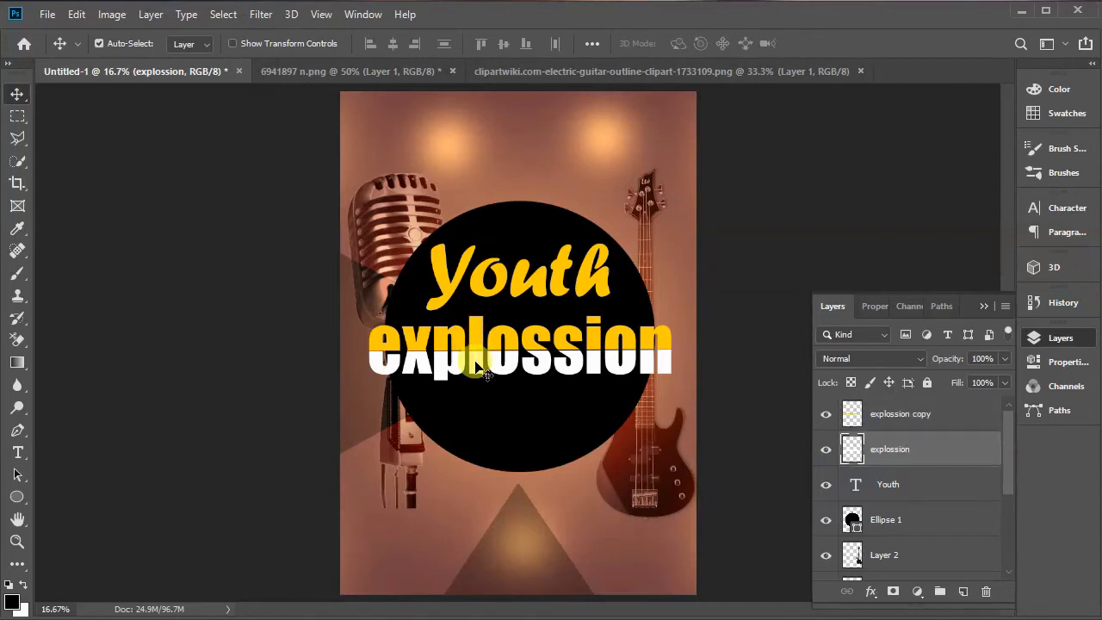
{"action": "key", "text": "shift+Down"}
{"action": "key", "text": "shift+Down"}
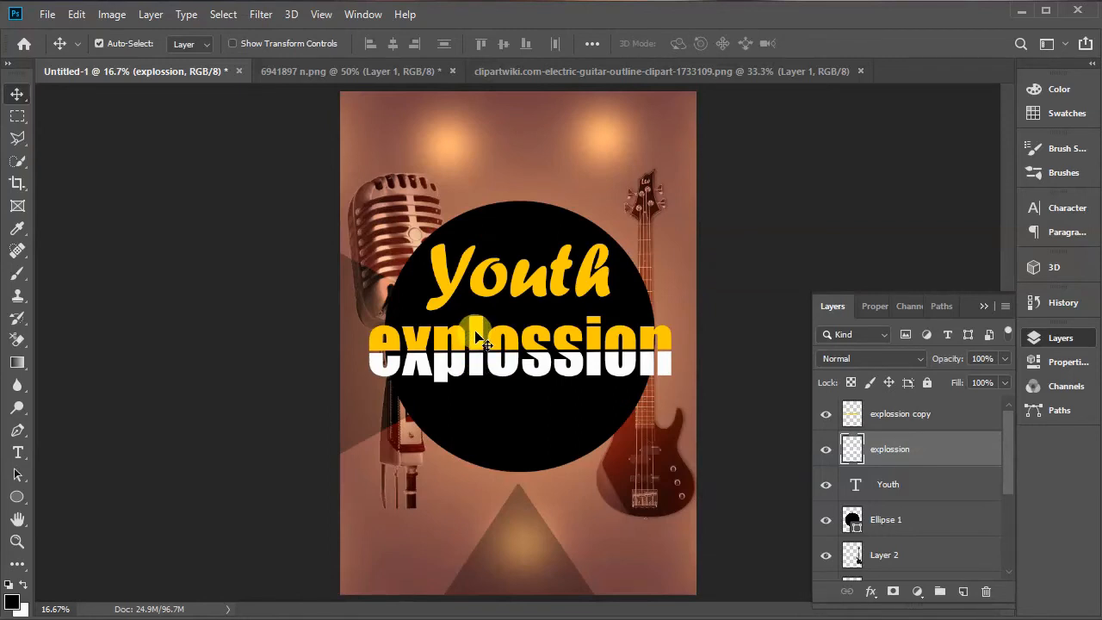
Step: Add a layer mask to the yellow "explossion copy" layer and fade its lower edge with a gradient
{"action": "left_click", "coordinate": [479, 338]}
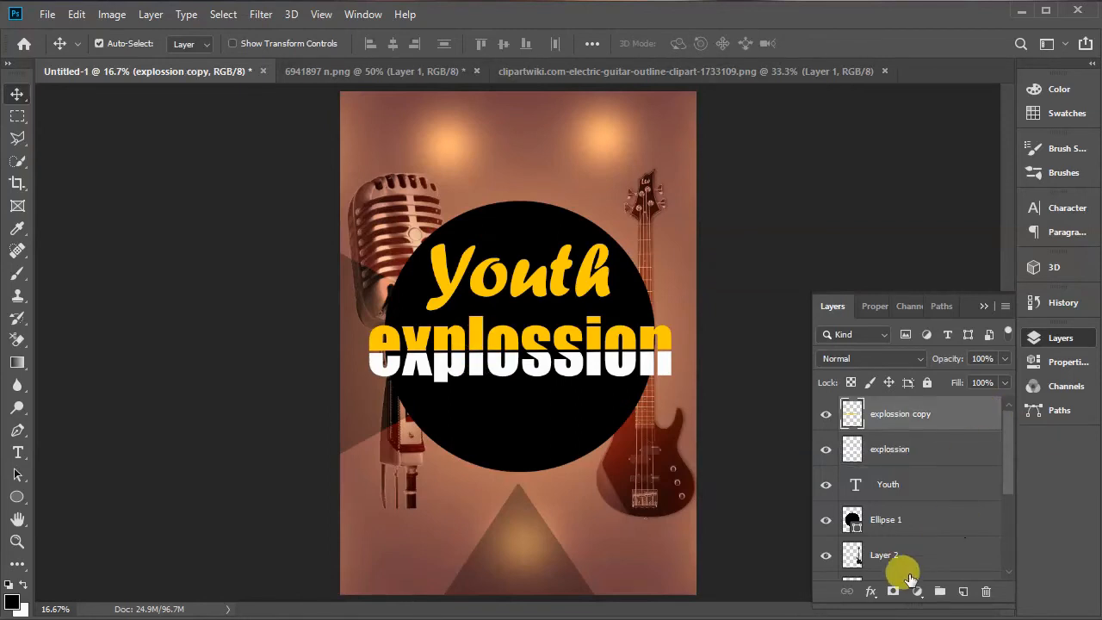
{"action": "left_click", "coordinate": [894, 592]}
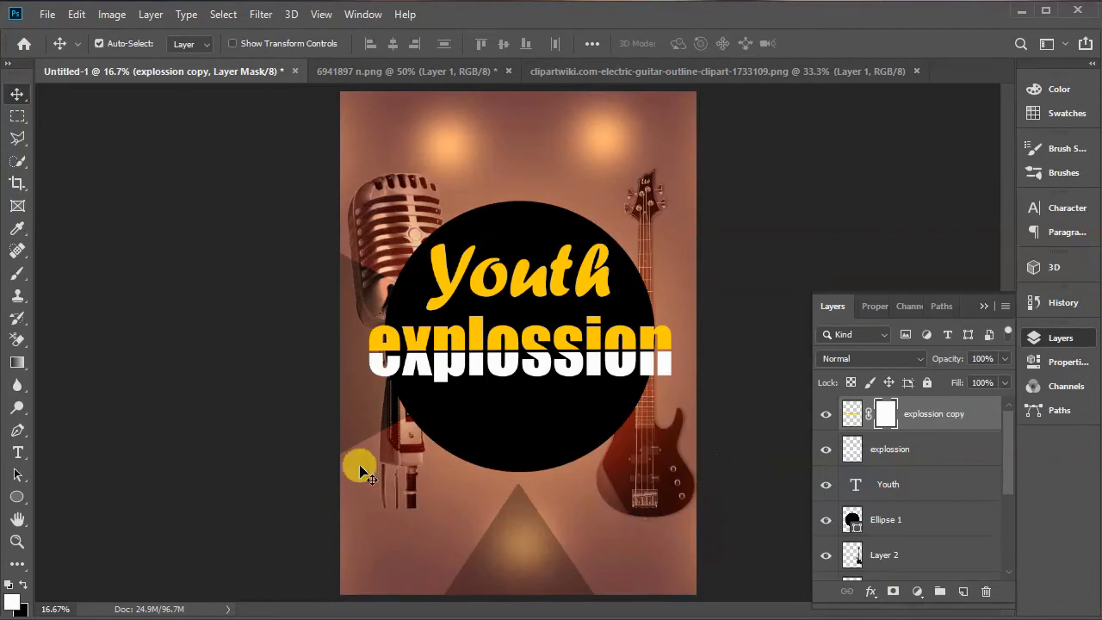
{"action": "left_click", "coordinate": [18, 362]}
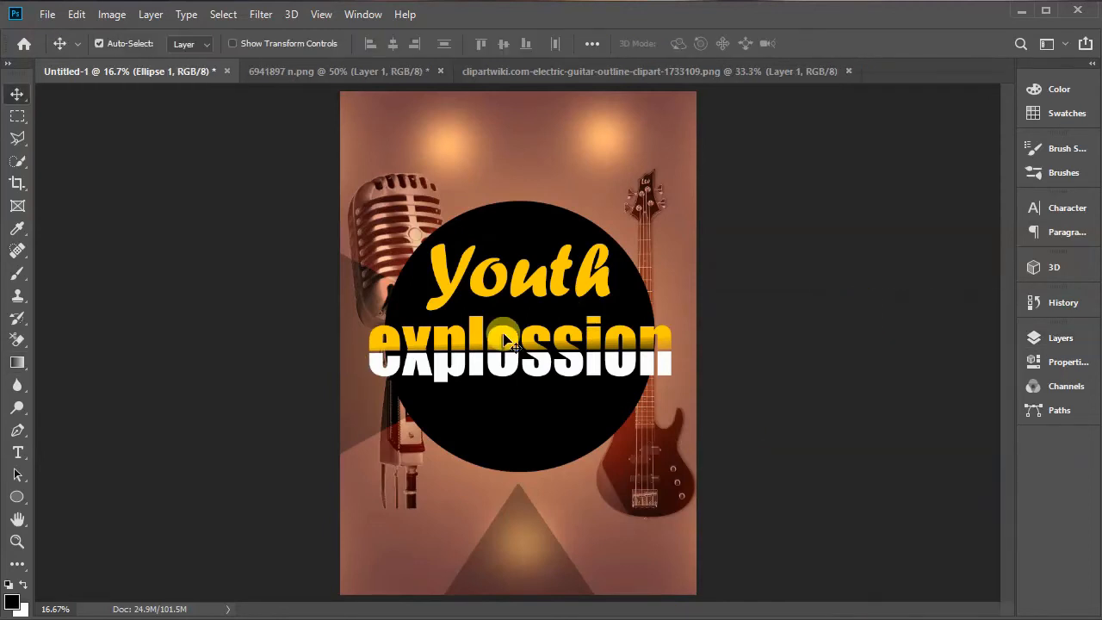
Step: Open the orange lens flare image and bring it into the poster over the black circle's upper-left edge
{"action": "left_click", "coordinate": [49, 16]}
{"action": "left_click", "coordinate": [87, 50]}
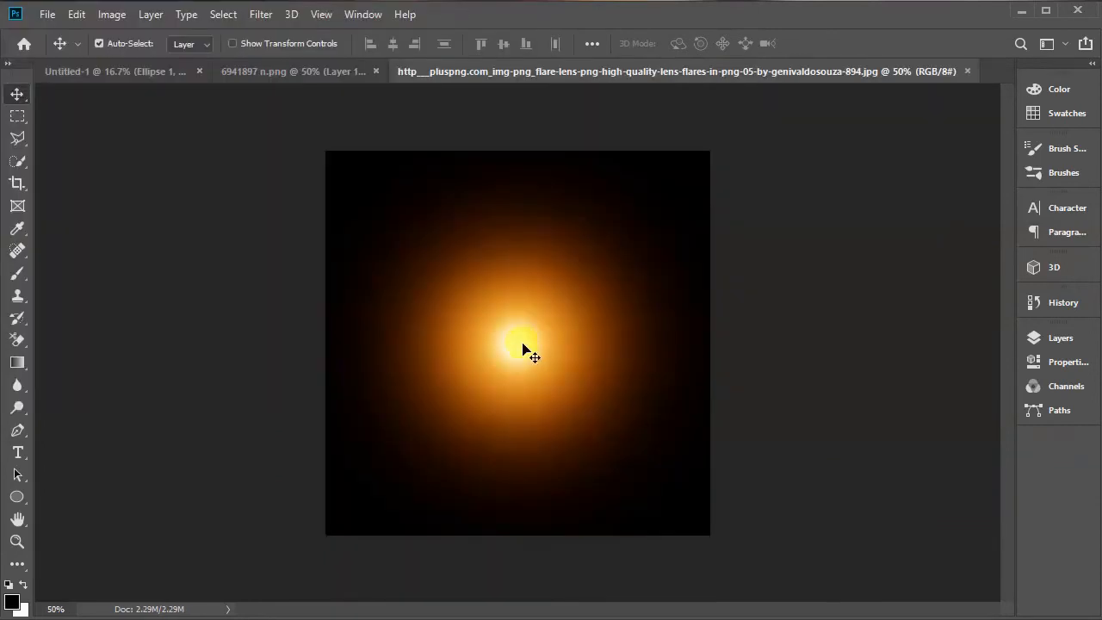
{"action": "left_click_drag", "start_coordinate": [523, 349], "coordinate": [437, 242]}
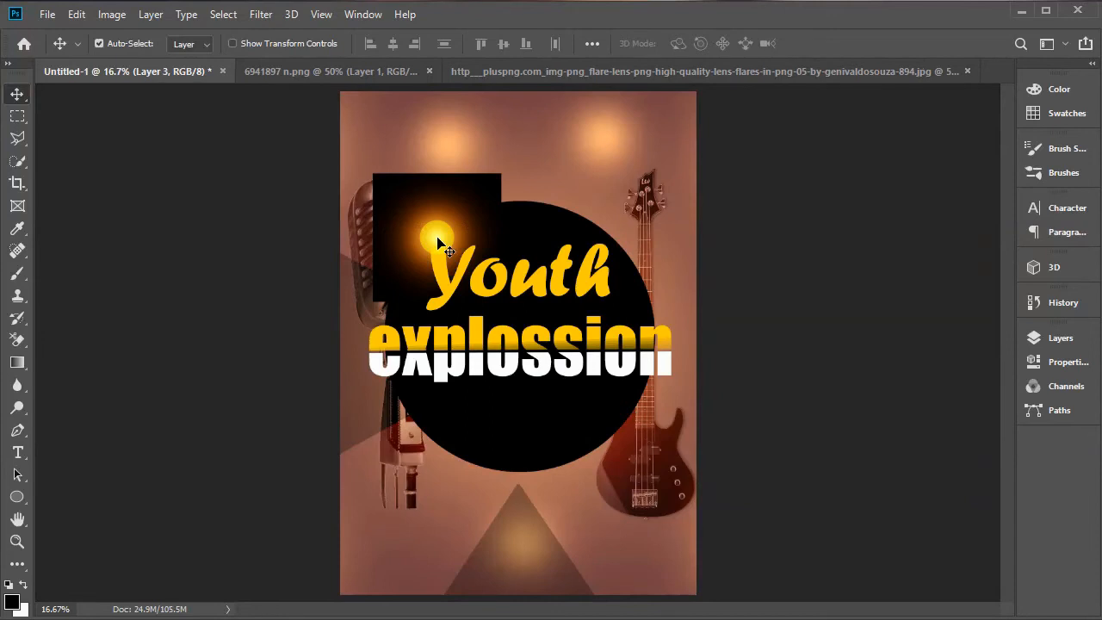
Step: Scale the orange flare layer up to about 233% and apply the transformation
{"action": "key", "text": "ctrl"}
{"action": "key", "text": "ctrl+t"}
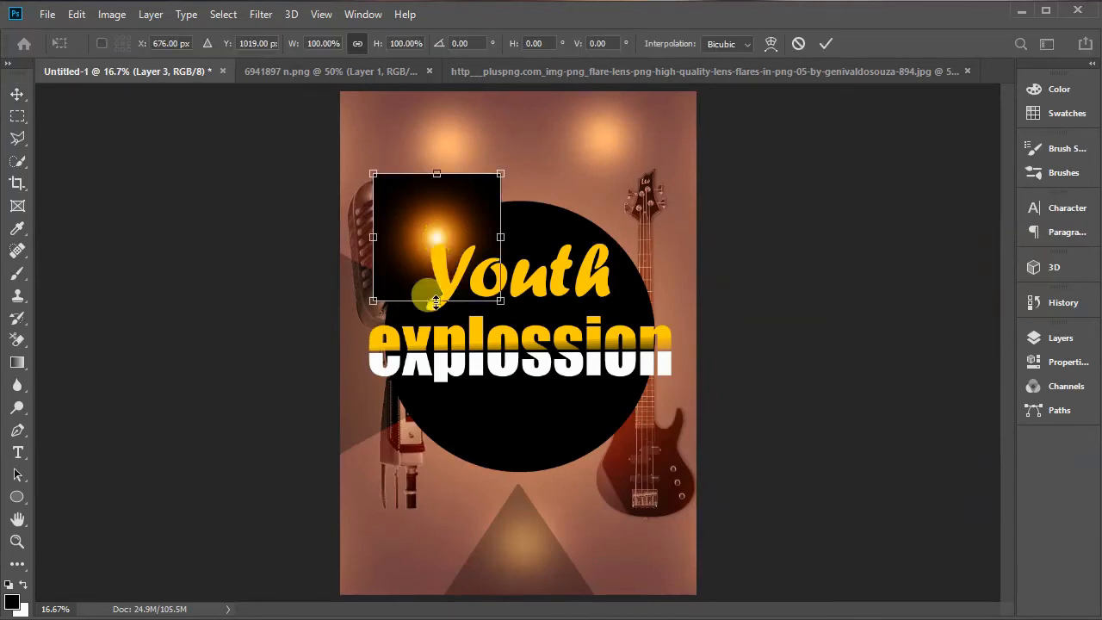
{"action": "left_click_drag", "start_coordinate": [437, 301], "coordinate": [413, 435]}
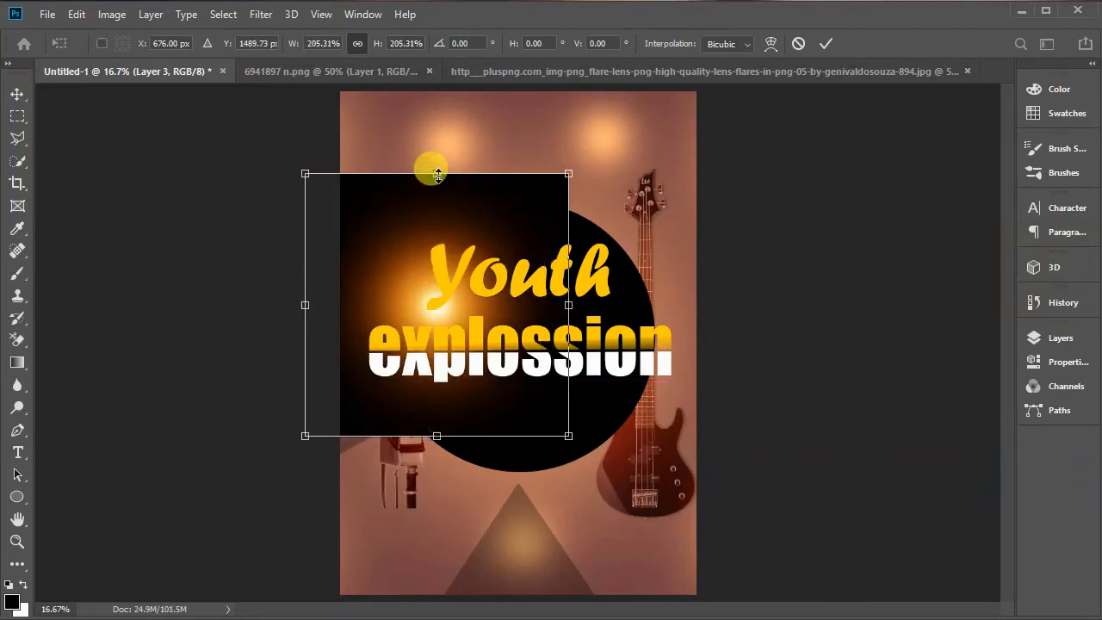
{"action": "left_click_drag", "start_coordinate": [437, 174], "coordinate": [439, 139]}
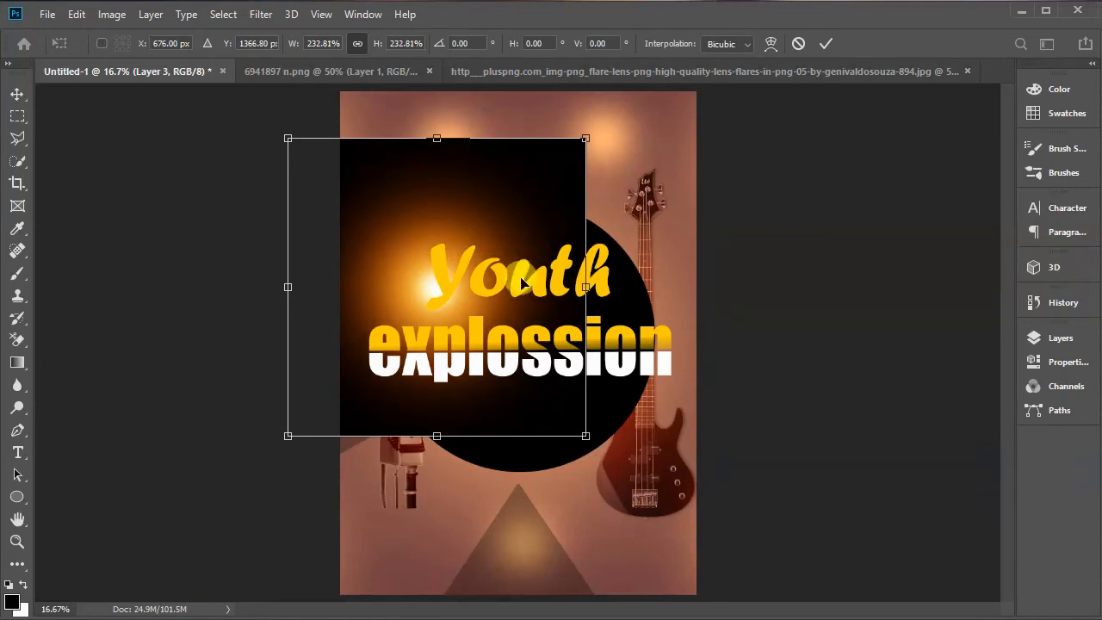
{"action": "left_click", "coordinate": [527, 205]}
{"action": "left_click", "coordinate": [826, 43]}
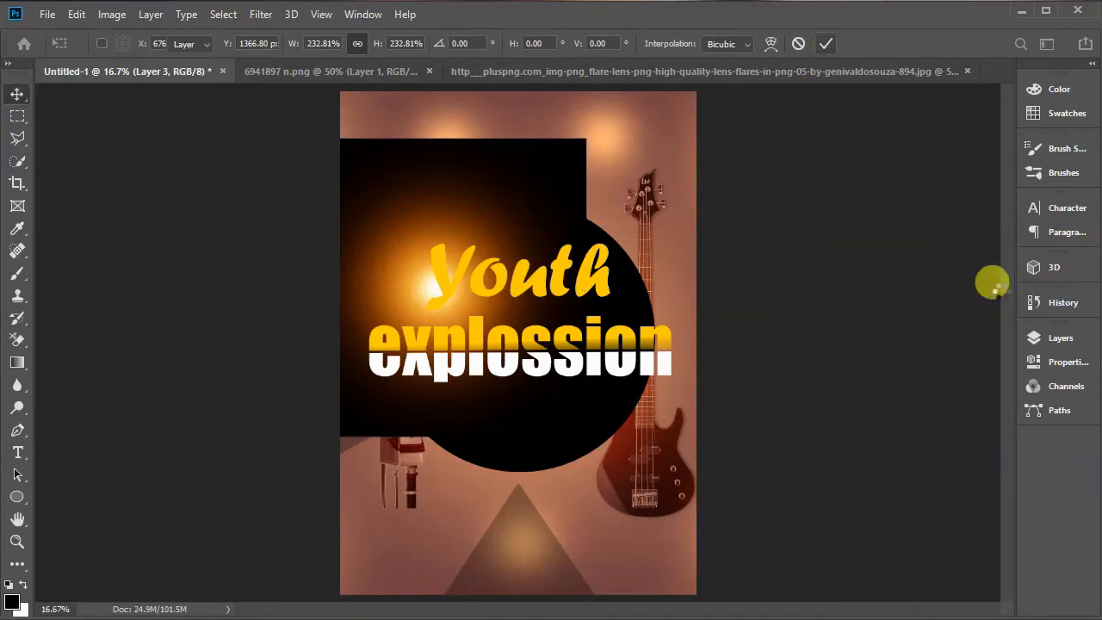
Step: Move the flare layer to the top of the layer stack and set its blend mode to Screen
{"action": "left_click", "coordinate": [1068, 340]}
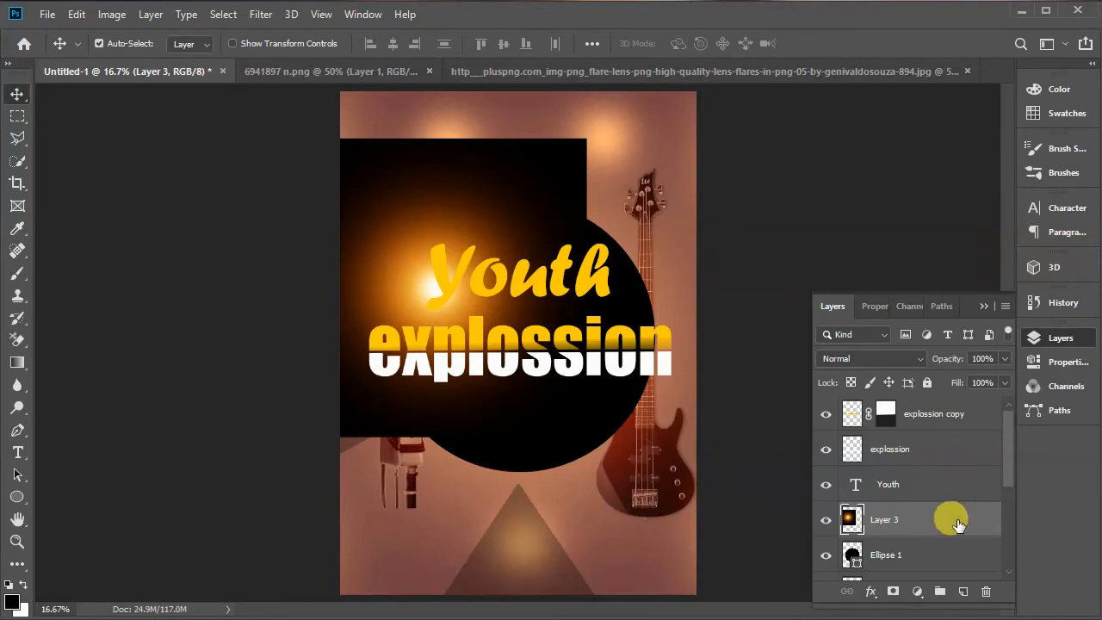
{"action": "left_click_drag", "start_coordinate": [958, 524], "coordinate": [949, 409]}
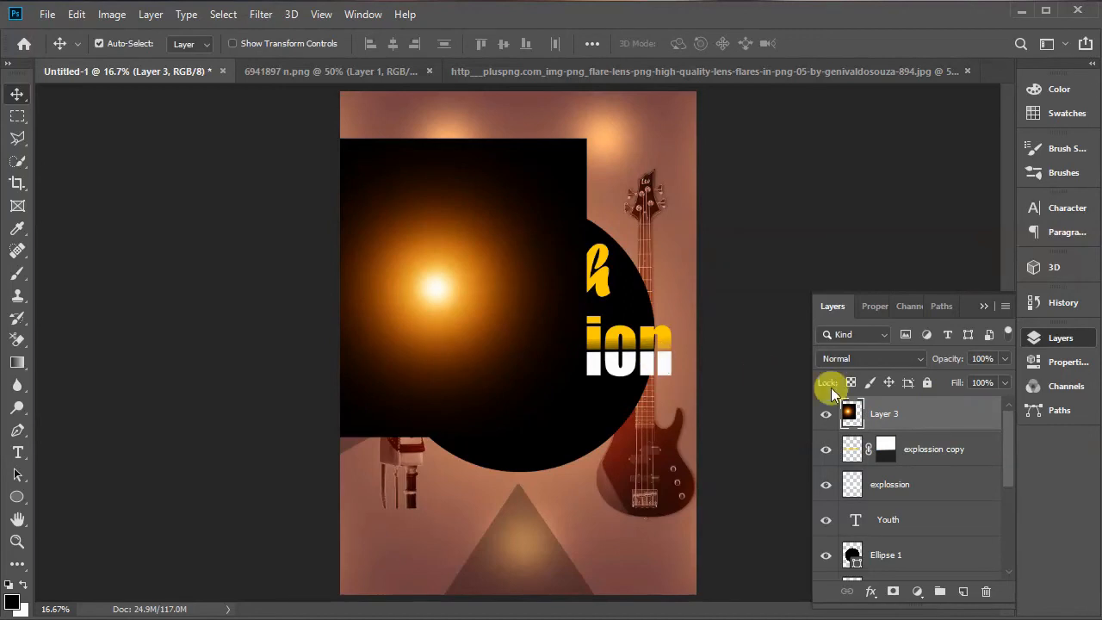
{"action": "left_click", "coordinate": [922, 361]}
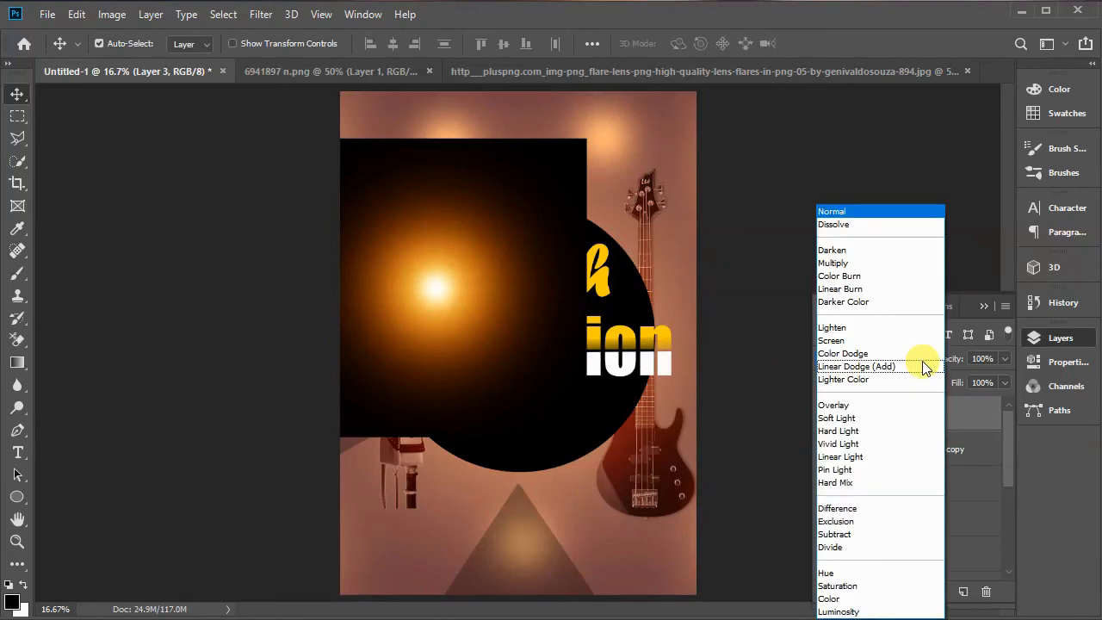
{"action": "left_click", "coordinate": [846, 340]}
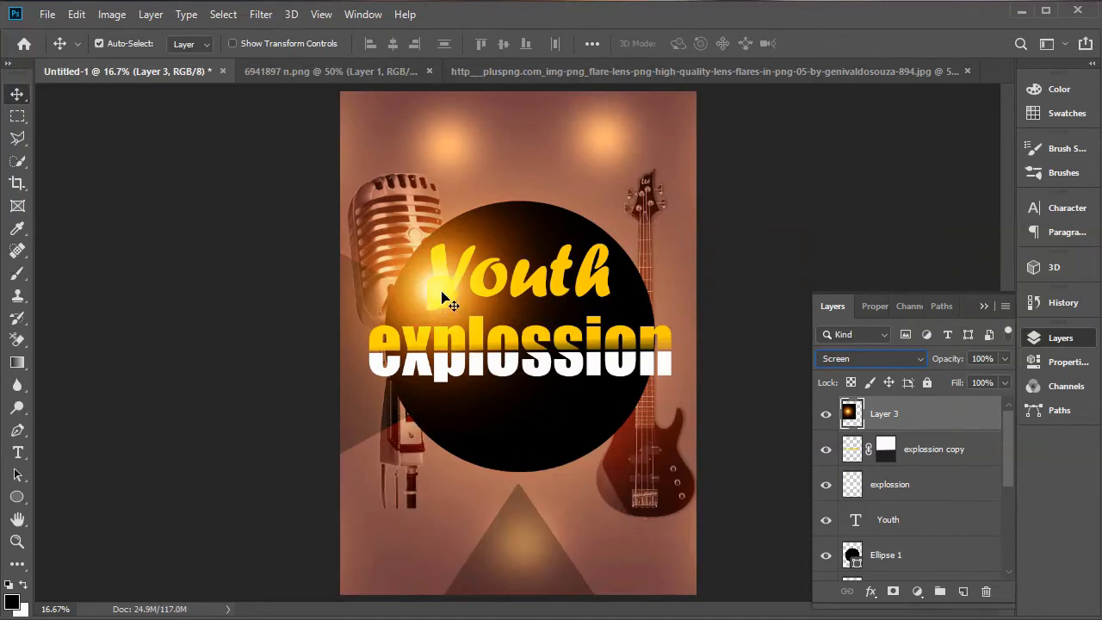
Step: Place the orange flare where the microphone meets the black circle's upper-left edge and enlarge it to about 104%
{"action": "left_click_drag", "start_coordinate": [441, 297], "coordinate": [429, 266]}
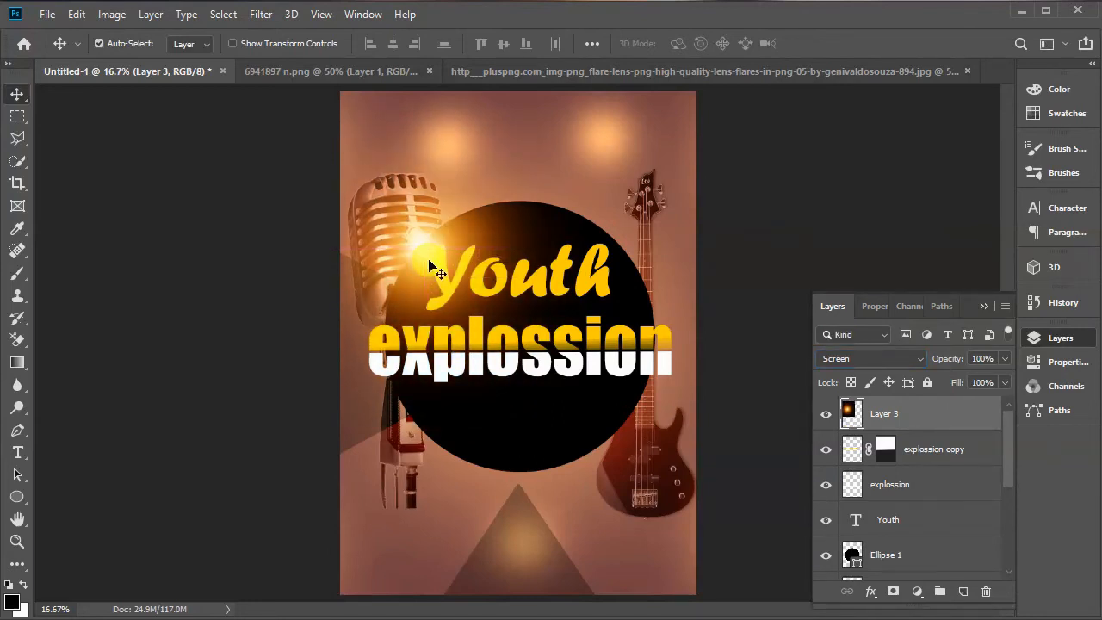
{"action": "key", "text": "ctrl"}
{"action": "key", "text": "ctrl+t"}
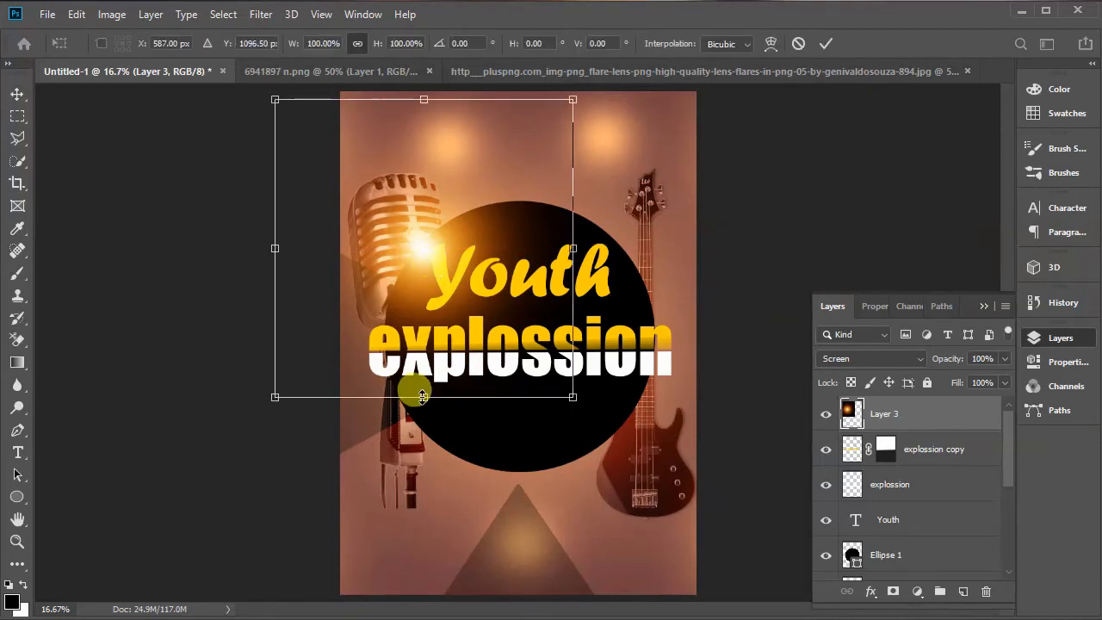
{"action": "left_click_drag", "start_coordinate": [422, 396], "coordinate": [422, 410]}
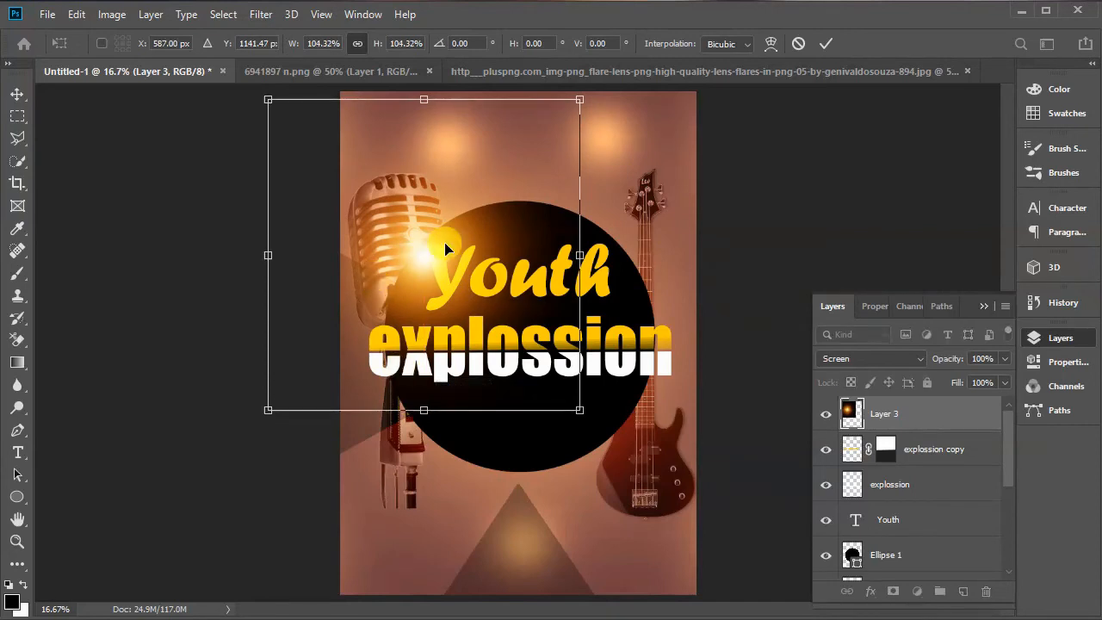
{"action": "left_click", "coordinate": [826, 43]}
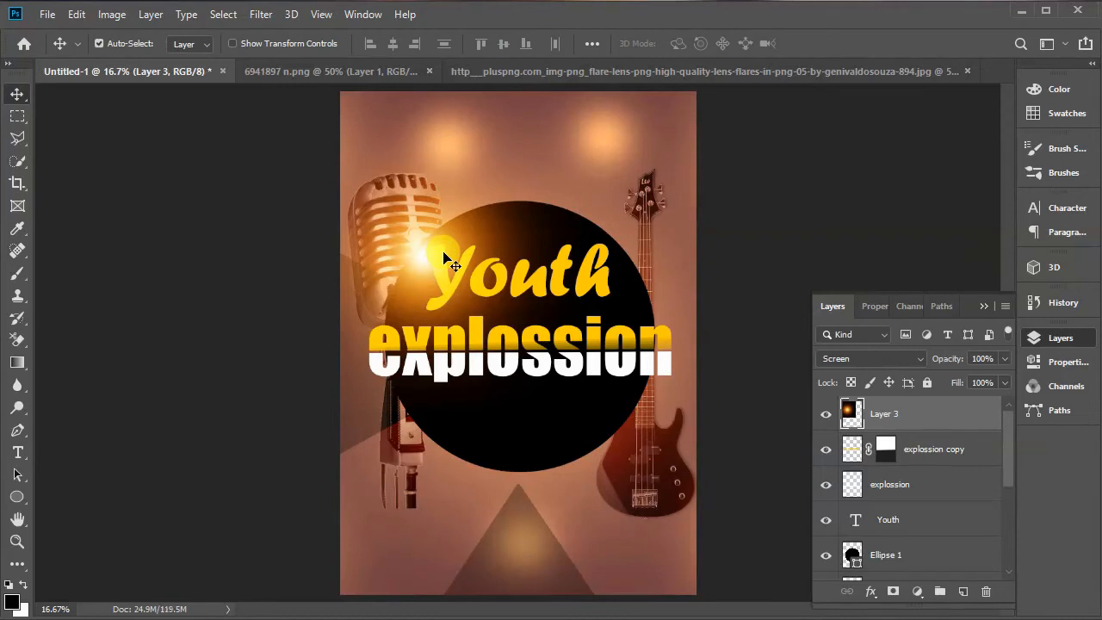
Step: Duplicate the orange flare, place the copy on the circle's lower-right edge by the guitar, and shrink it to about 17%
{"action": "key", "text": "ctrl+j"}
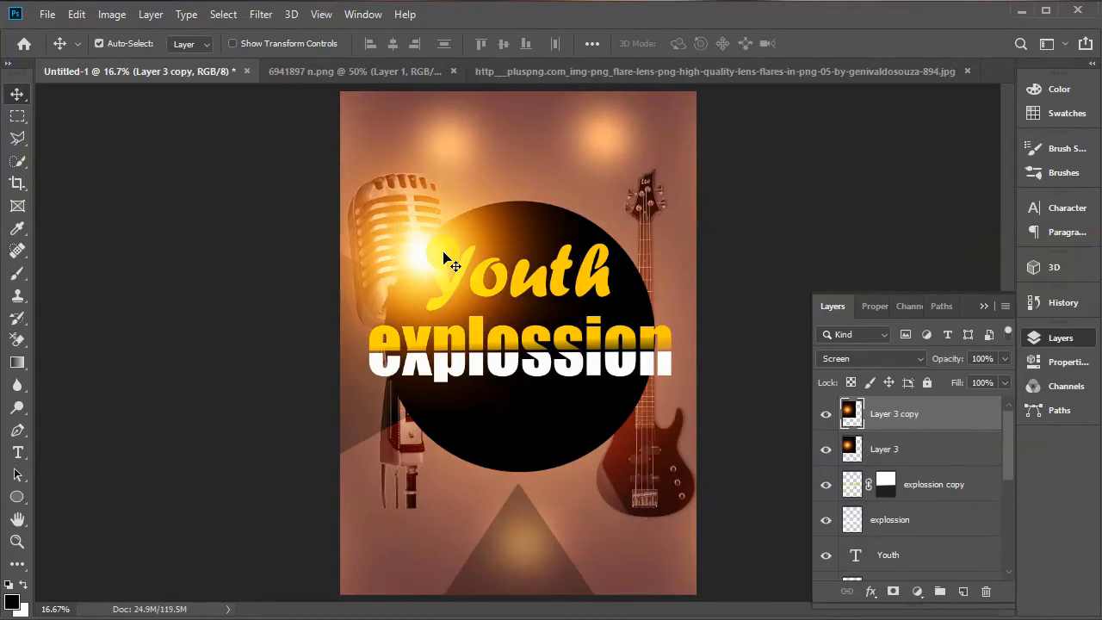
{"action": "left_click_drag", "start_coordinate": [445, 258], "coordinate": [616, 439]}
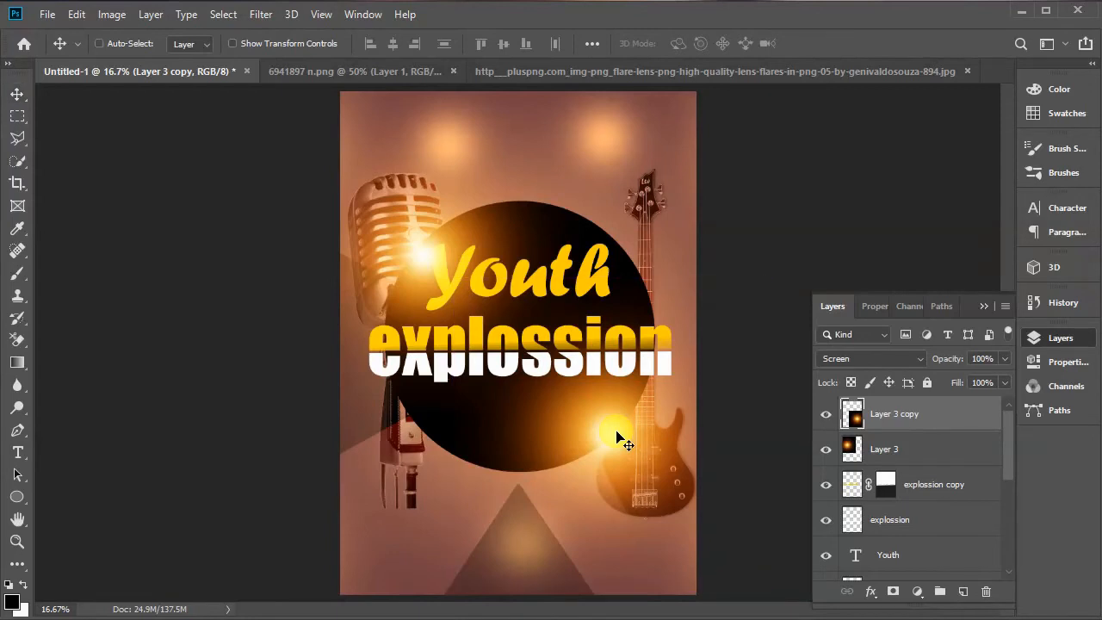
{"action": "key", "text": "ctrl+t"}
{"action": "left_click_drag", "start_coordinate": [453, 433], "coordinate": [594, 433]}
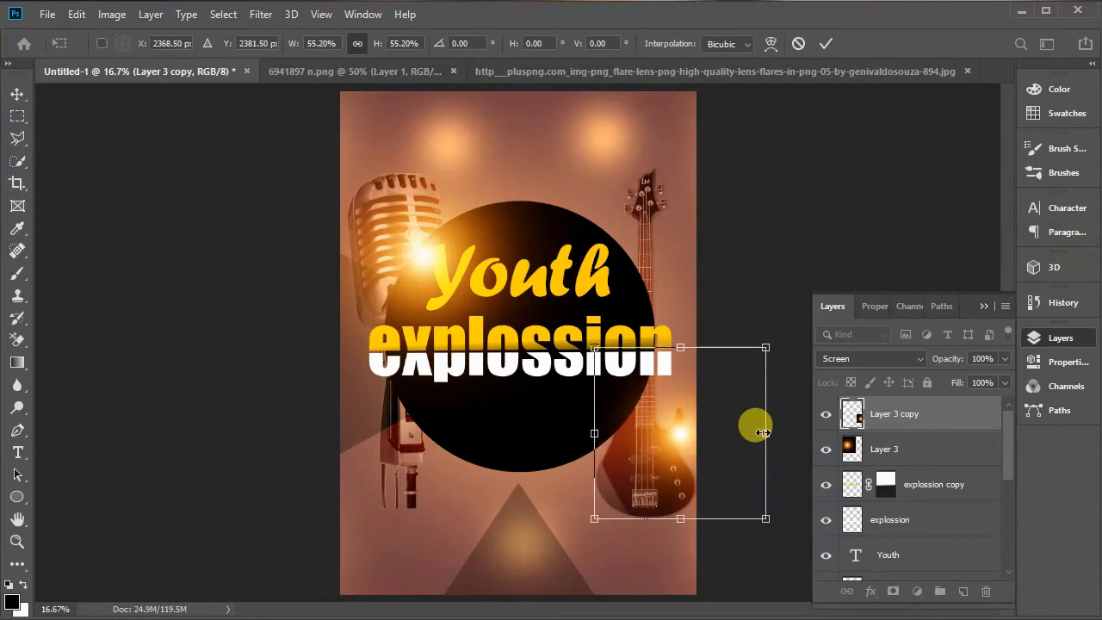
{"action": "left_click_drag", "start_coordinate": [772, 434], "coordinate": [641, 426]}
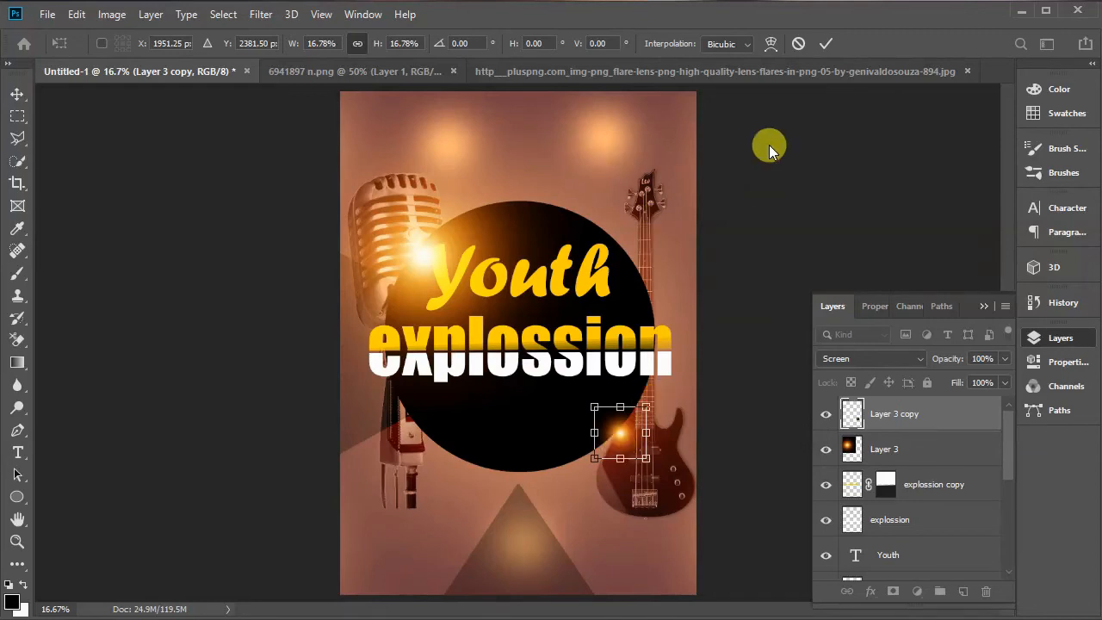
{"action": "left_click", "coordinate": [824, 44]}
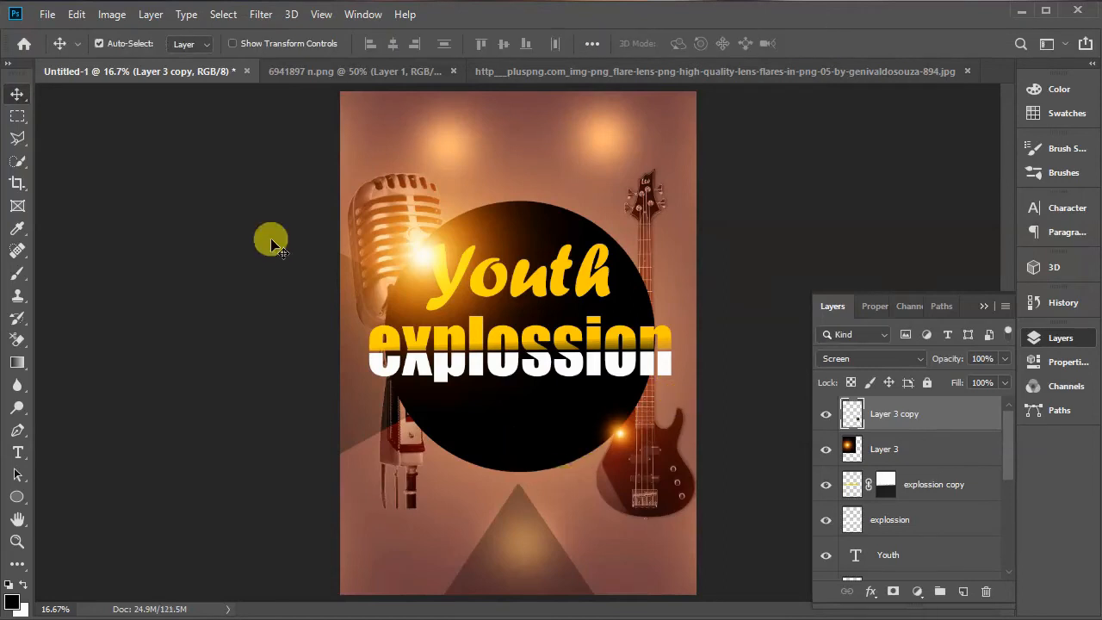
Step: Open transparent-lens-flare-photoshop_259339.jpg and place the purple flare in the poster over the middle of the title
{"action": "left_click", "coordinate": [47, 15]}
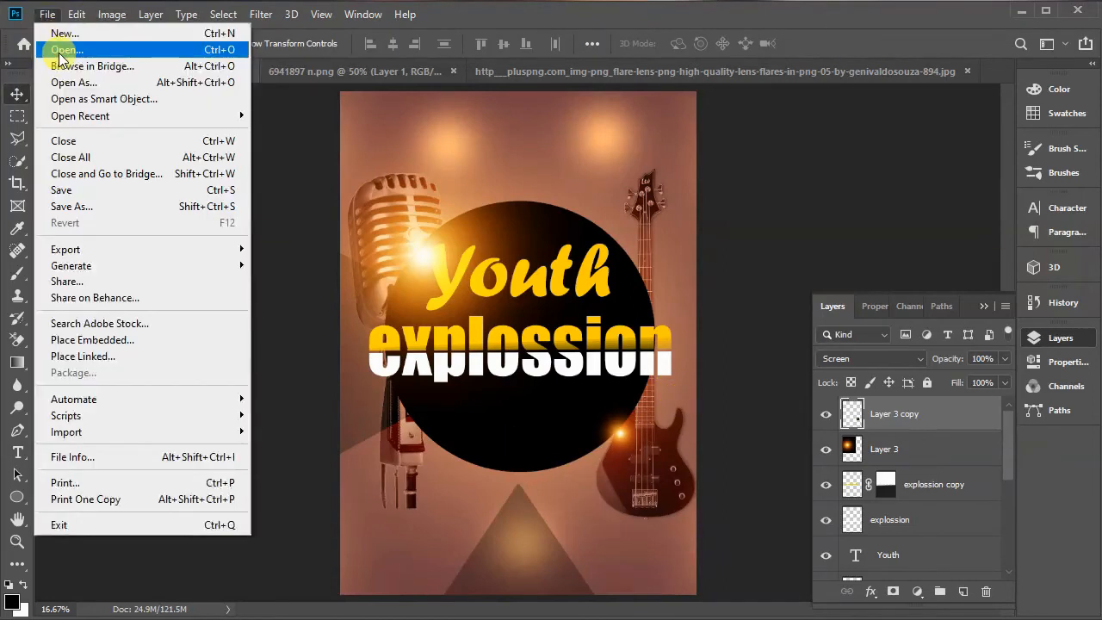
{"action": "left_click", "coordinate": [376, 360]}
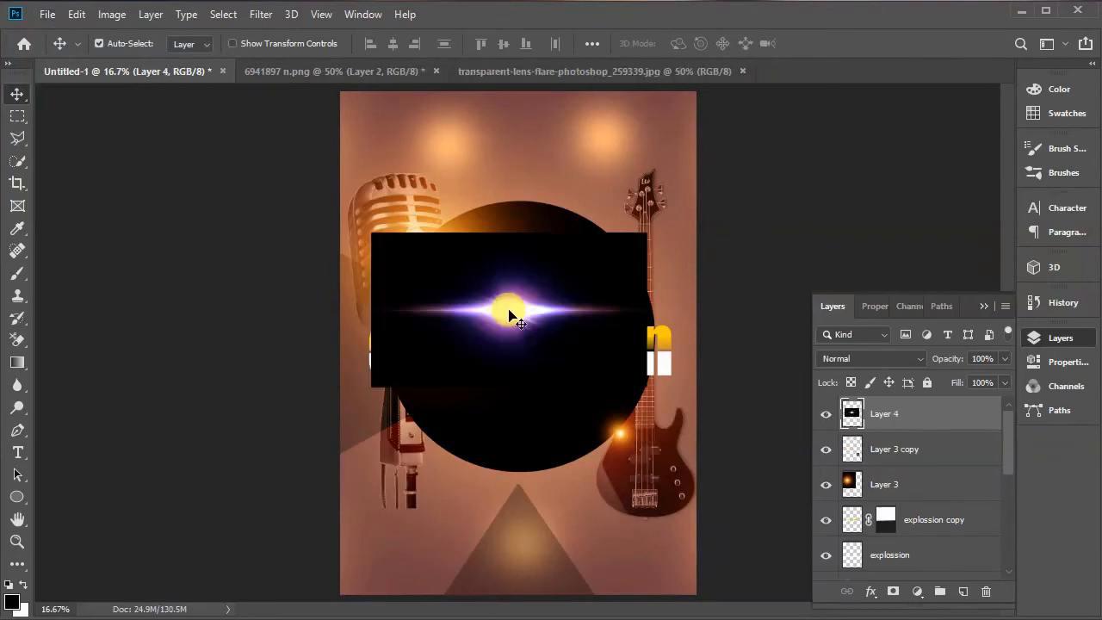
{"action": "left_click_drag", "start_coordinate": [502, 316], "coordinate": [523, 319]}
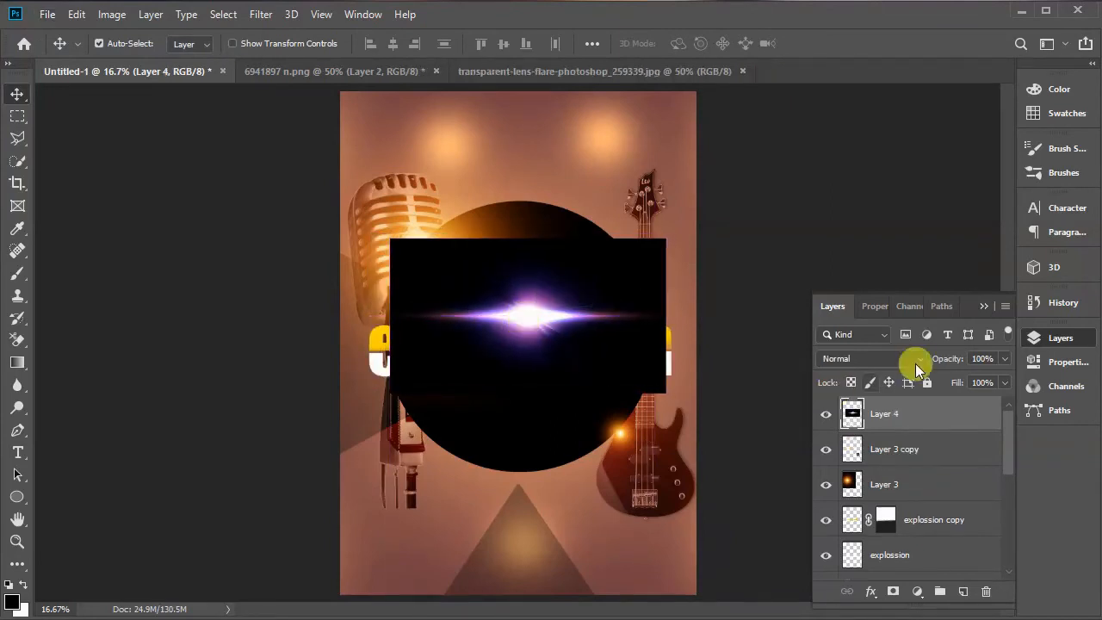
Step: Set the purple flare layer's blend mode to Screen and apply a midtone Color Balance of +100, +100, -100 to it
{"action": "left_click", "coordinate": [920, 357]}
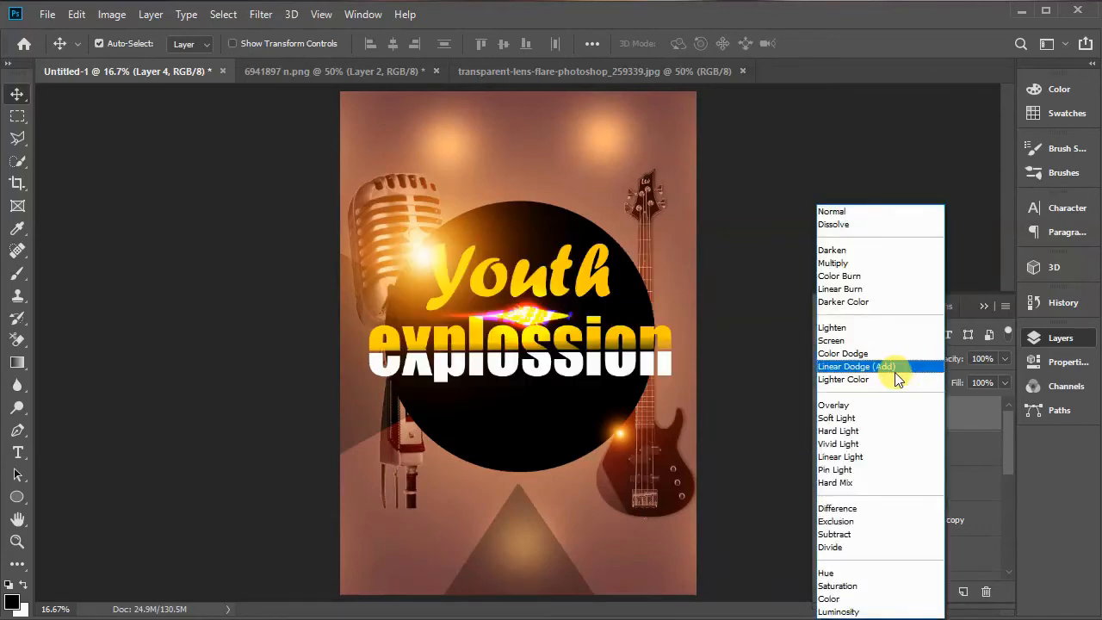
{"action": "left_click", "coordinate": [860, 340]}
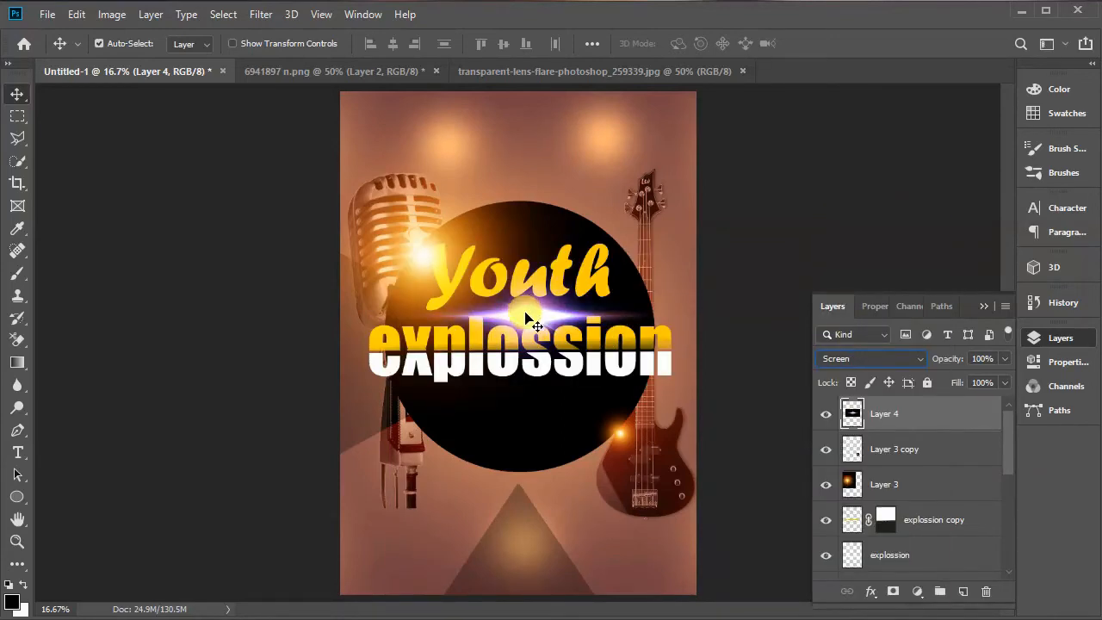
{"action": "left_click", "coordinate": [113, 12]}
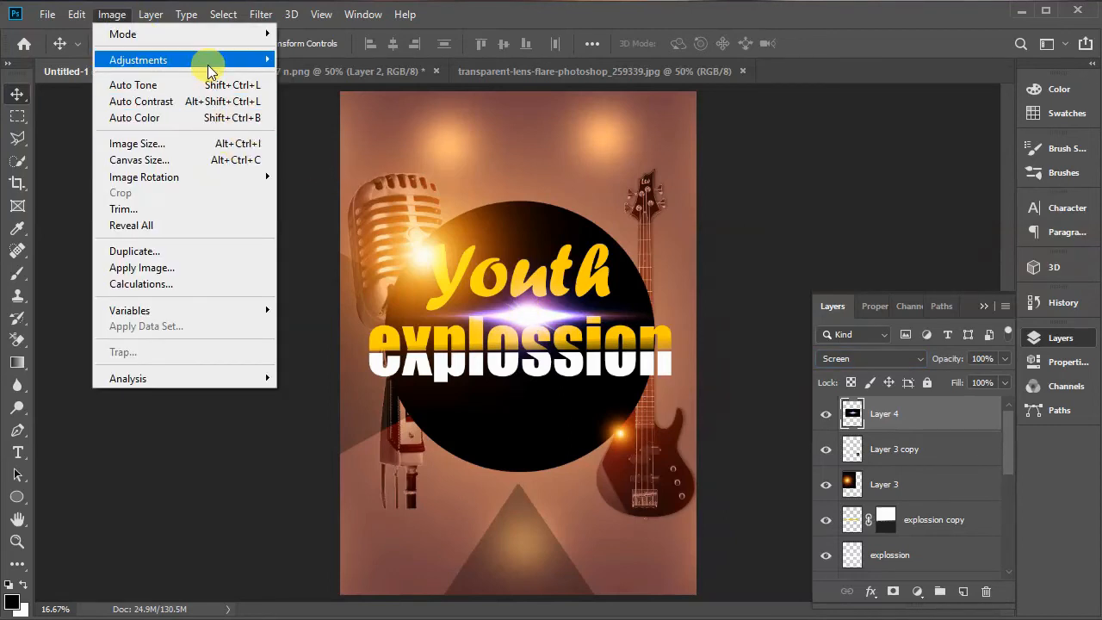
{"action": "mouse_move", "coordinate": [221, 65]}
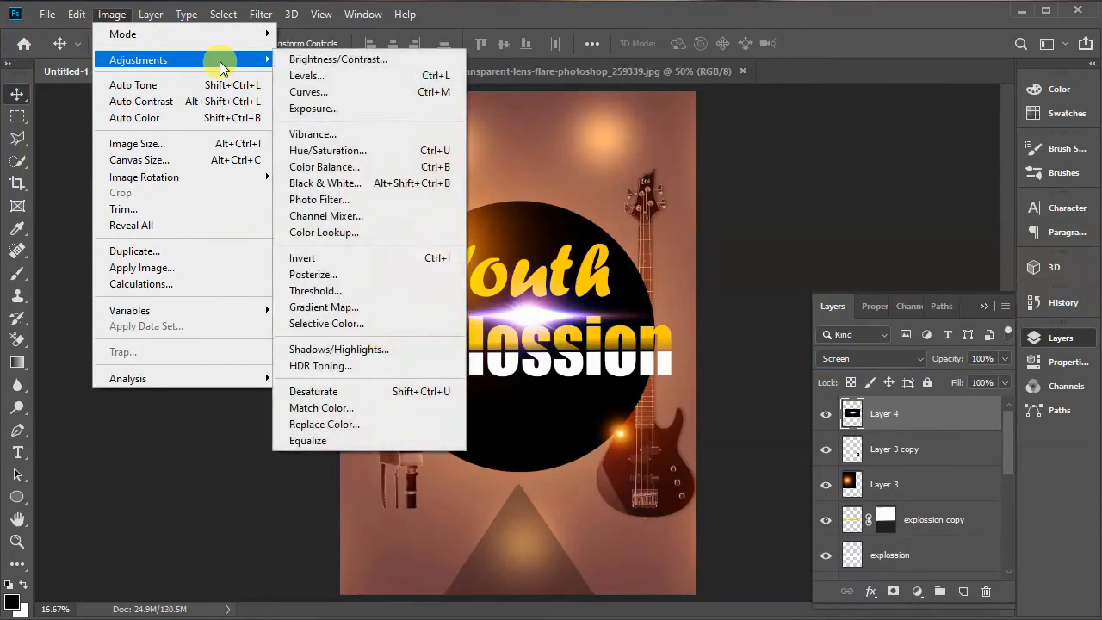
{"action": "left_click", "coordinate": [375, 168]}
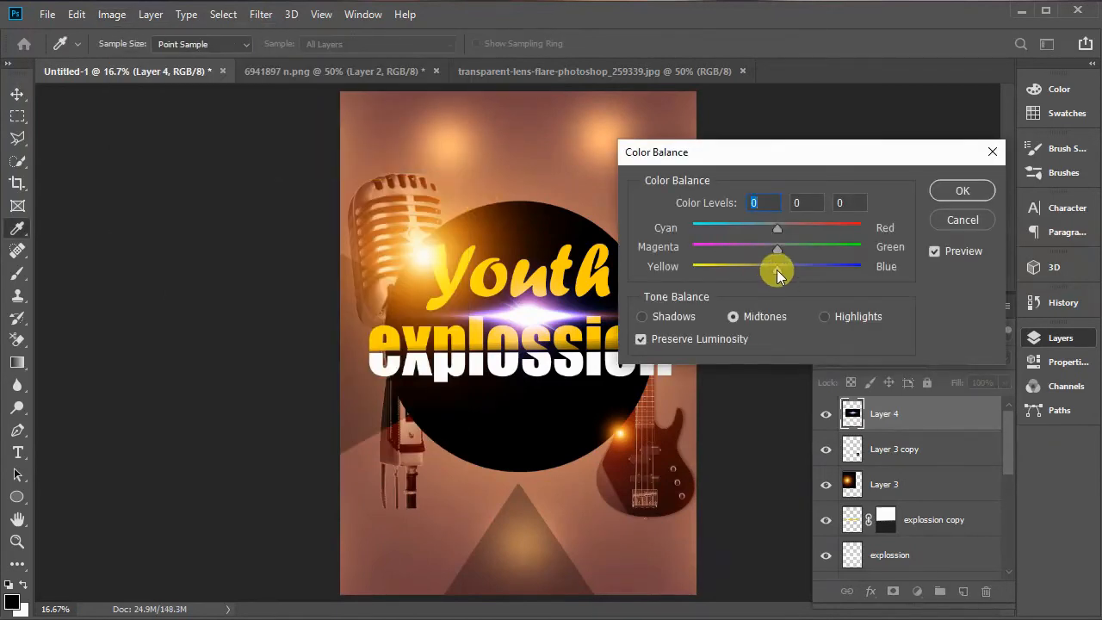
{"action": "left_click_drag", "start_coordinate": [777, 274], "coordinate": [694, 272]}
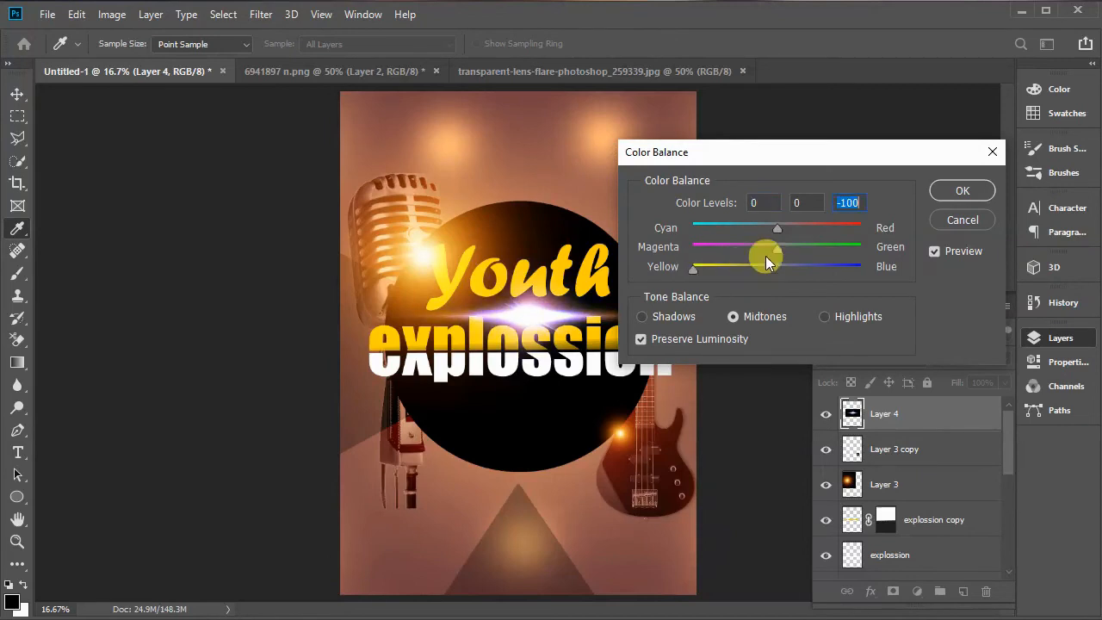
{"action": "left_click_drag", "start_coordinate": [777, 249], "coordinate": [875, 246]}
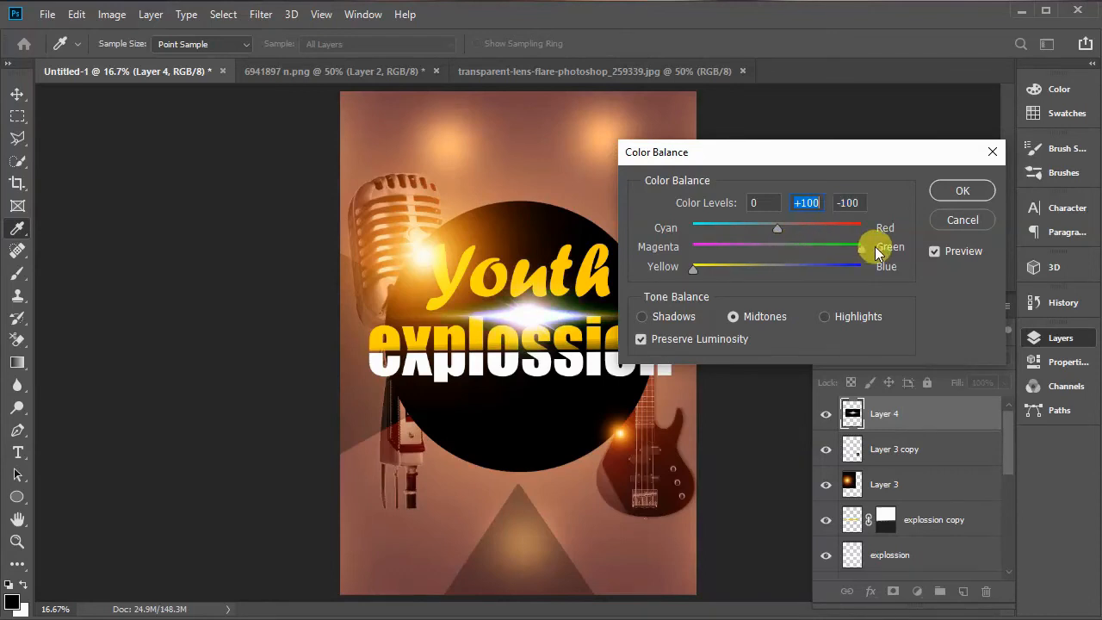
{"action": "left_click_drag", "start_coordinate": [778, 229], "coordinate": [865, 226]}
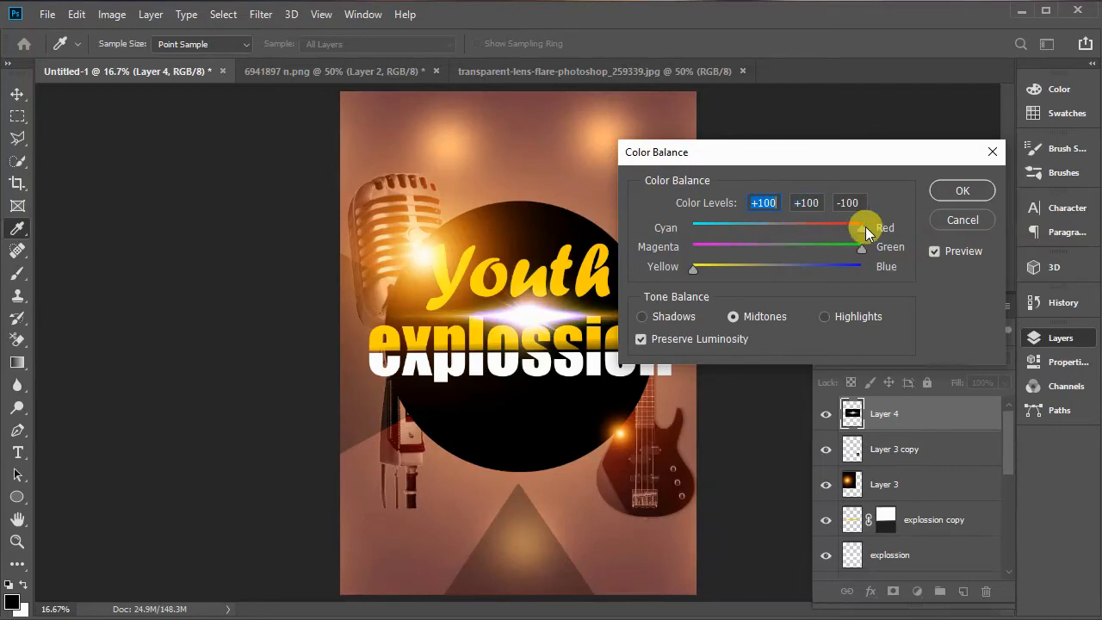
{"action": "left_click", "coordinate": [955, 188]}
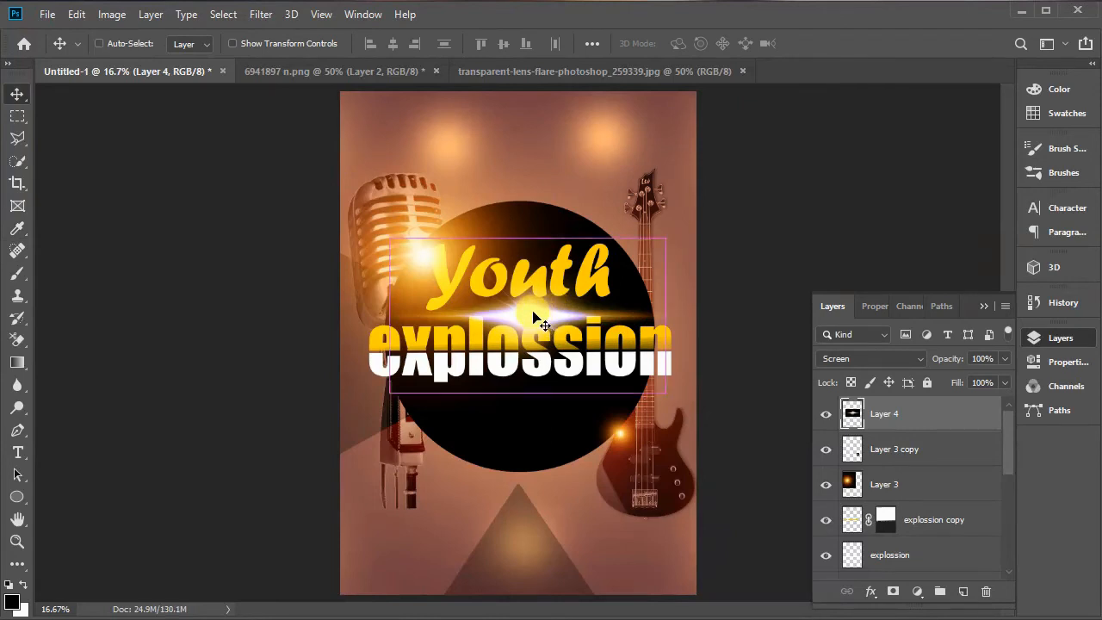
Step: Shrink the recoloured flare to about 67% and place it between the words "Youth" and "explossion"
{"action": "key", "text": "ctrl+t"}
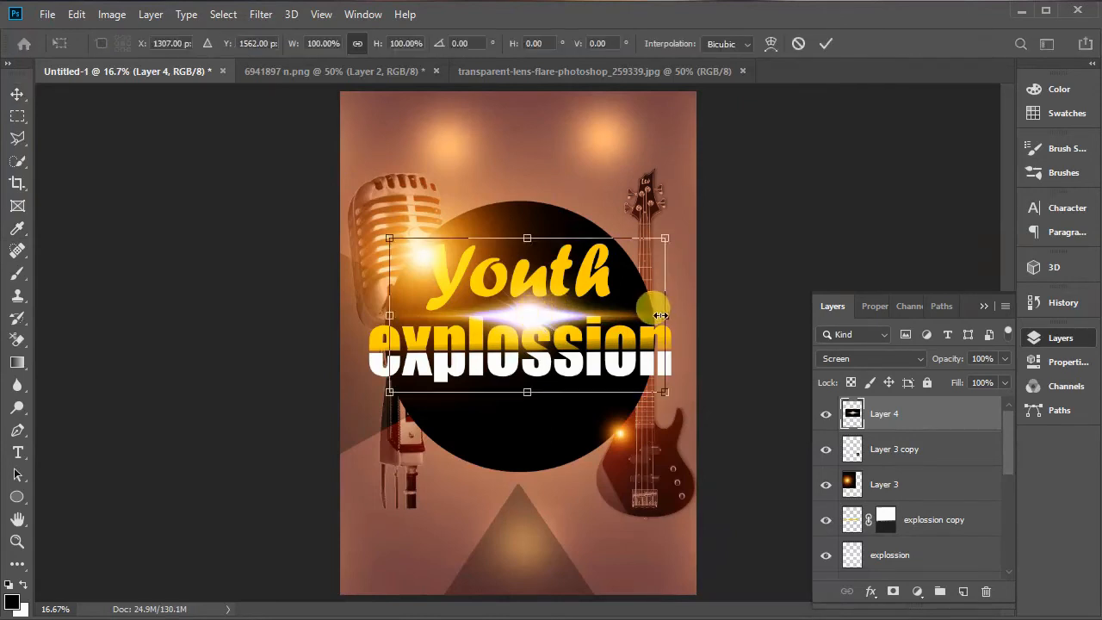
{"action": "left_click_drag", "start_coordinate": [664, 315], "coordinate": [619, 315]}
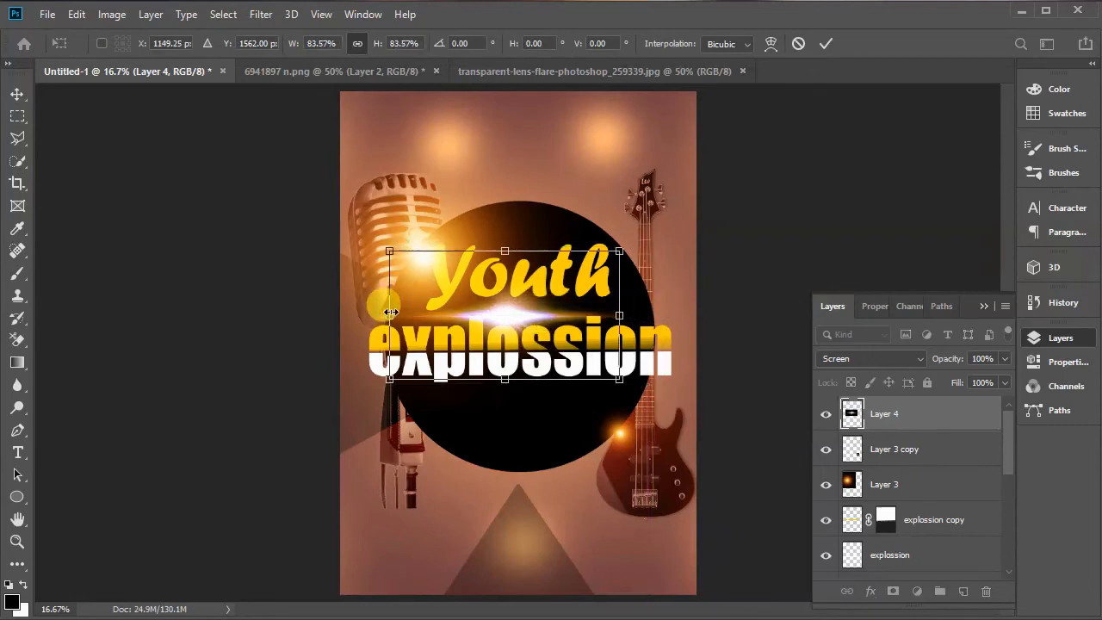
{"action": "left_click_drag", "start_coordinate": [390, 312], "coordinate": [425, 311]}
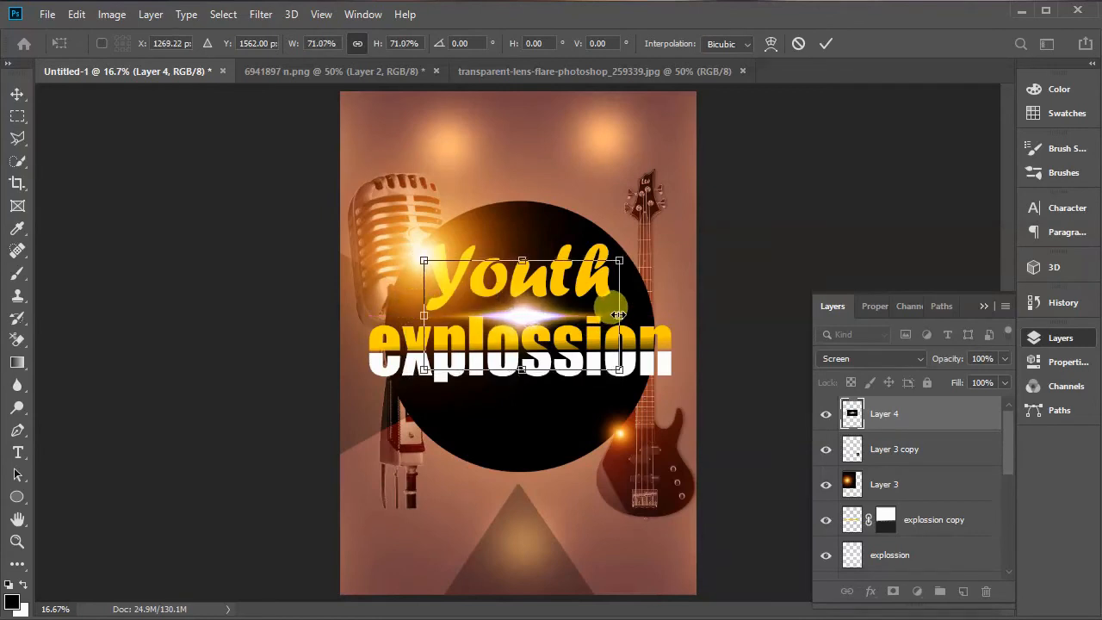
{"action": "left_click_drag", "start_coordinate": [618, 315], "coordinate": [608, 315]}
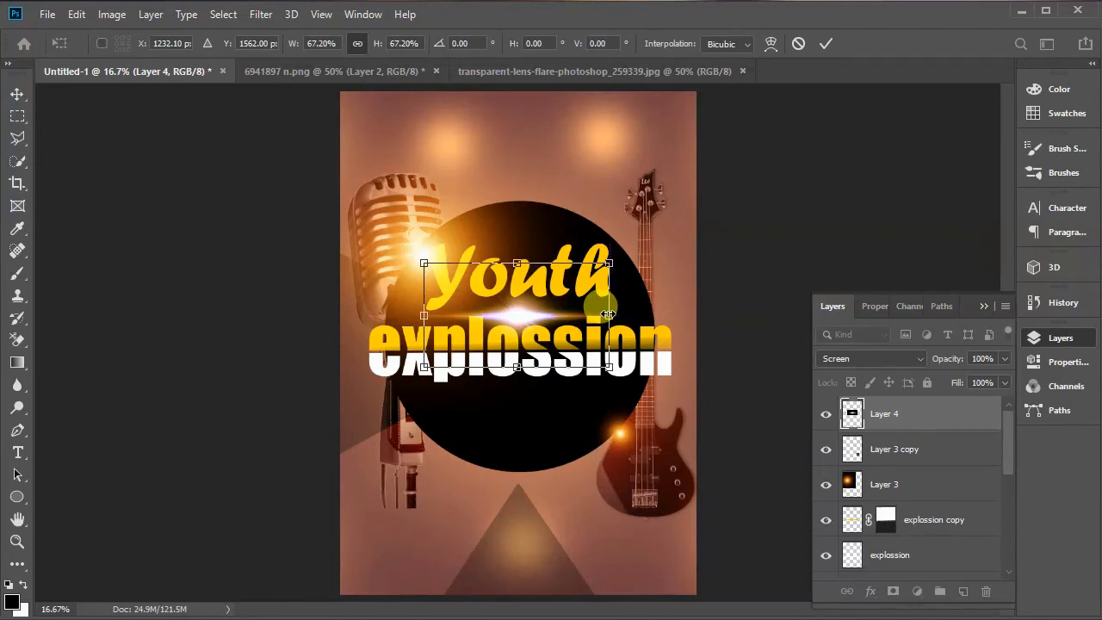
{"action": "left_click", "coordinate": [827, 47]}
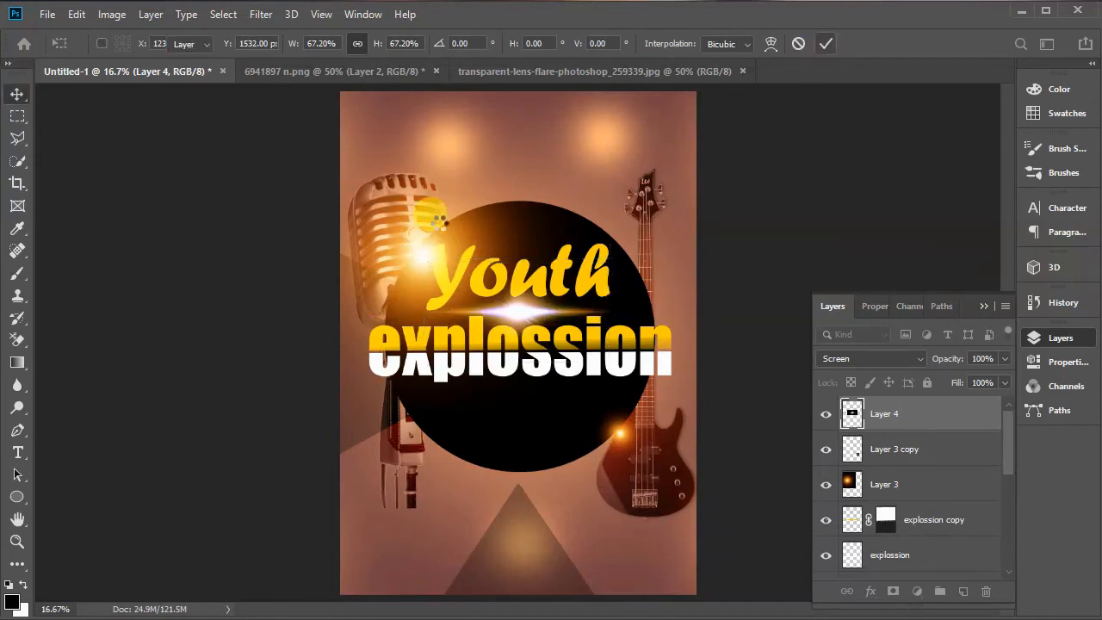
Step: Shrink the orange flare by the microphone to about 69%, keeping its centre on the black circle's upper-left edge
{"action": "left_click", "coordinate": [422, 250]}
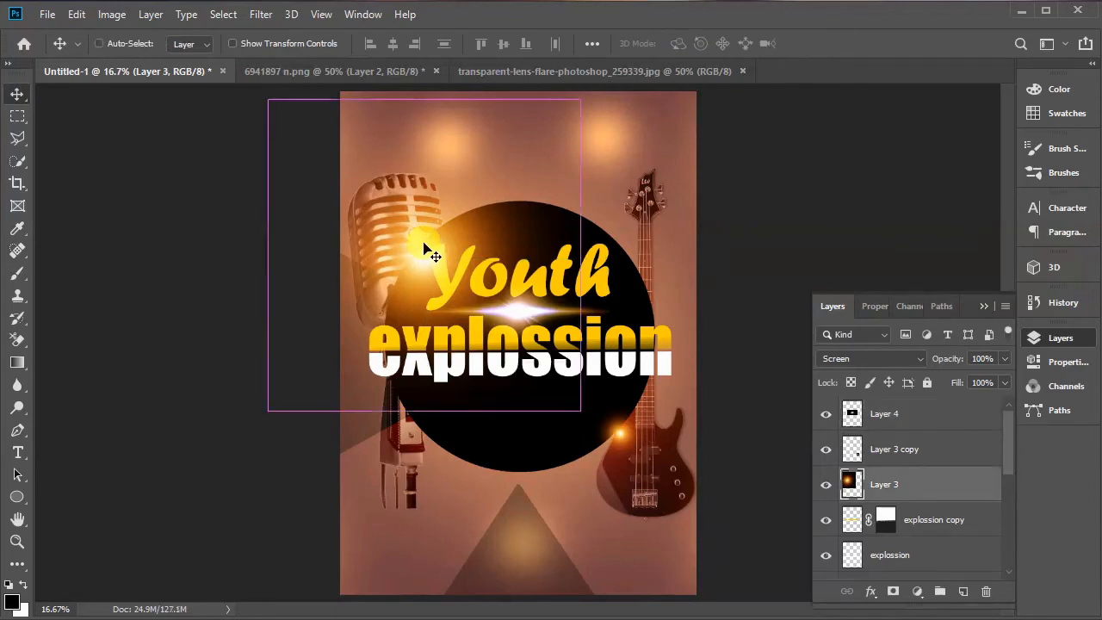
{"action": "key", "text": "ctrl+t"}
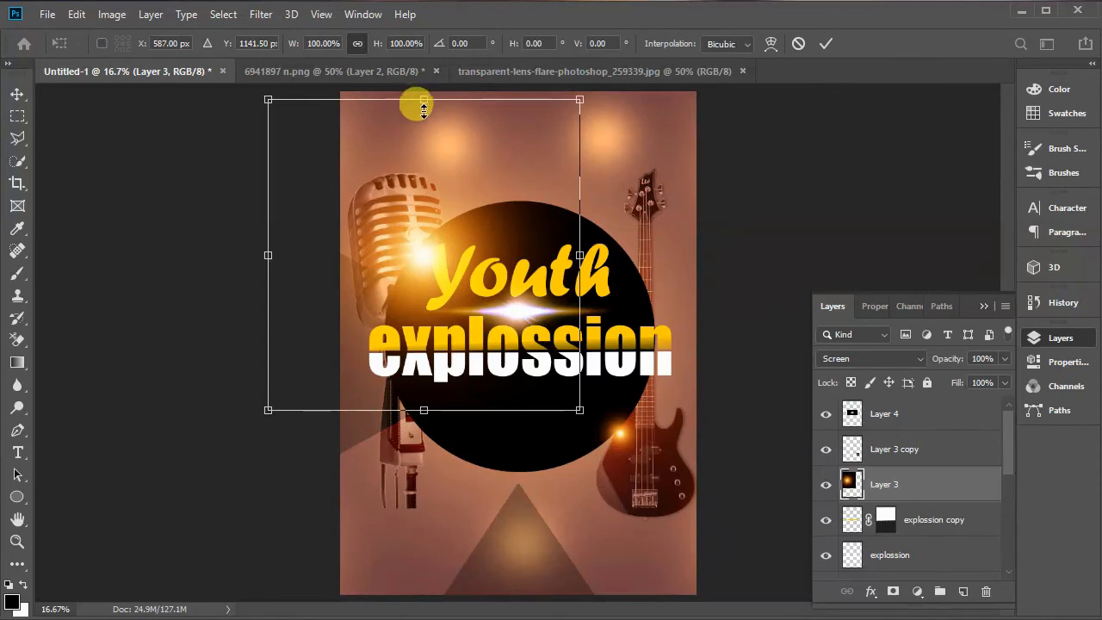
{"action": "left_click_drag", "start_coordinate": [423, 103], "coordinate": [424, 129]}
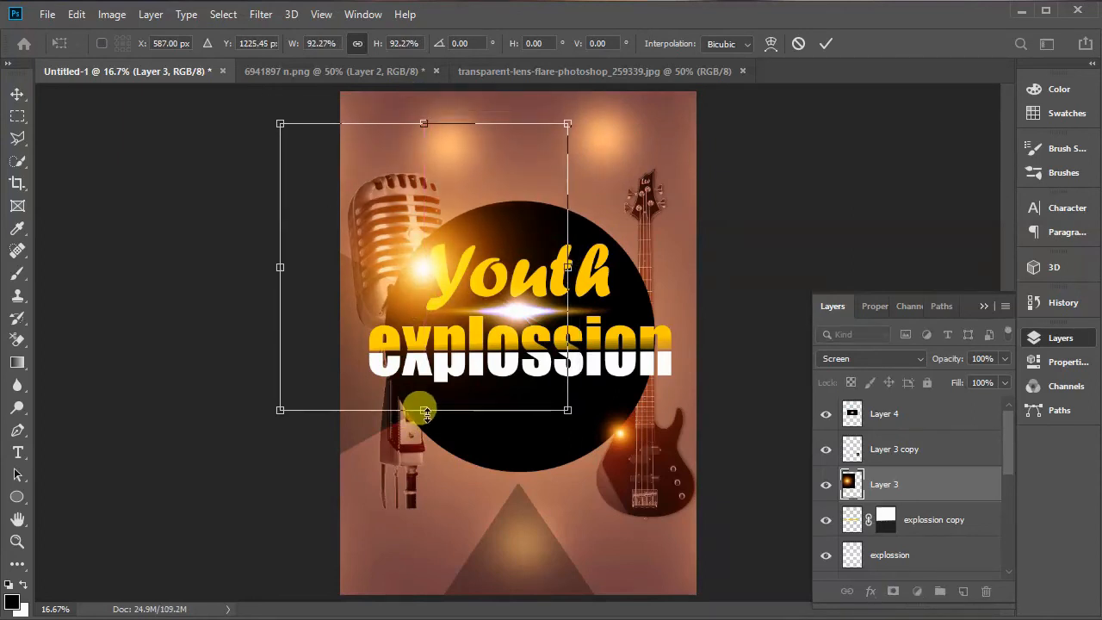
{"action": "left_click_drag", "start_coordinate": [422, 410], "coordinate": [422, 350]}
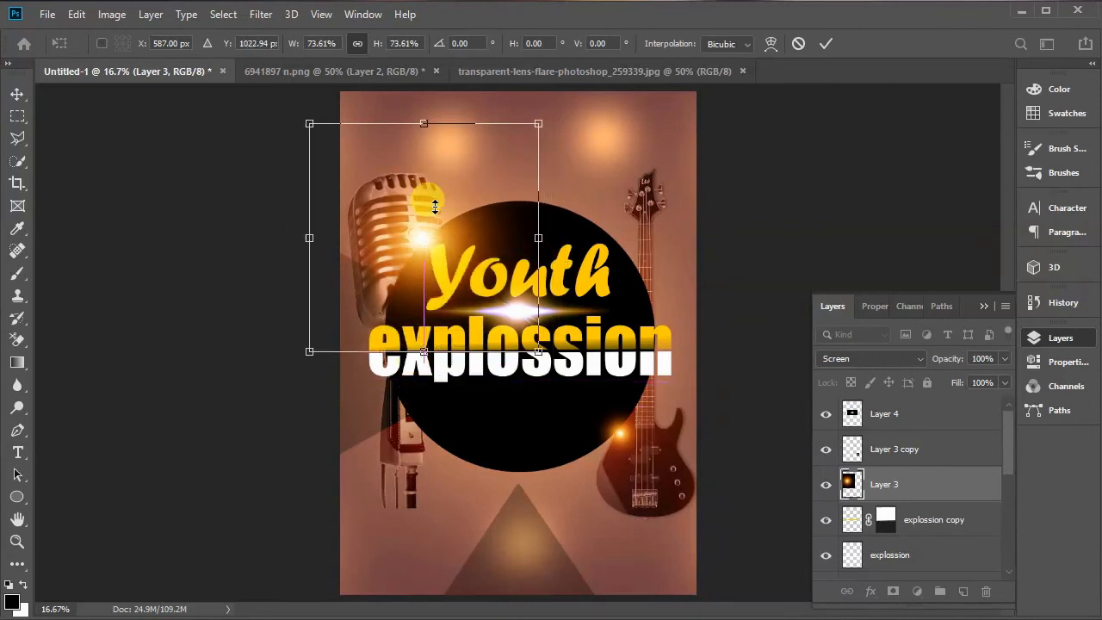
{"action": "left_click_drag", "start_coordinate": [423, 123], "coordinate": [423, 142]}
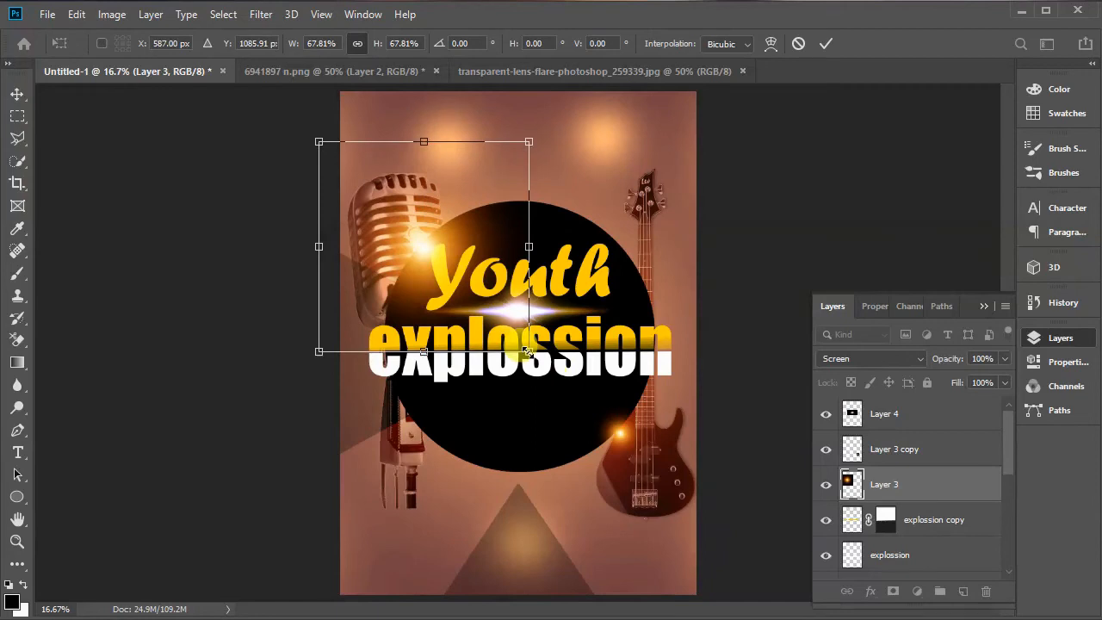
{"action": "left_click_drag", "start_coordinate": [528, 351], "coordinate": [532, 355]}
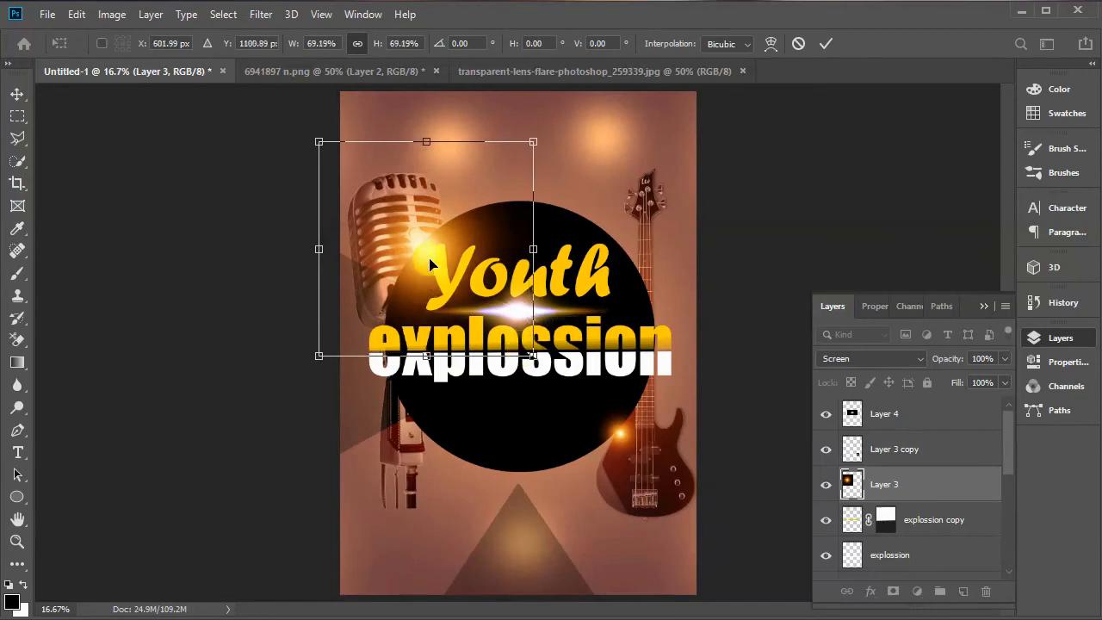
{"action": "left_click_drag", "start_coordinate": [430, 262], "coordinate": [426, 257]}
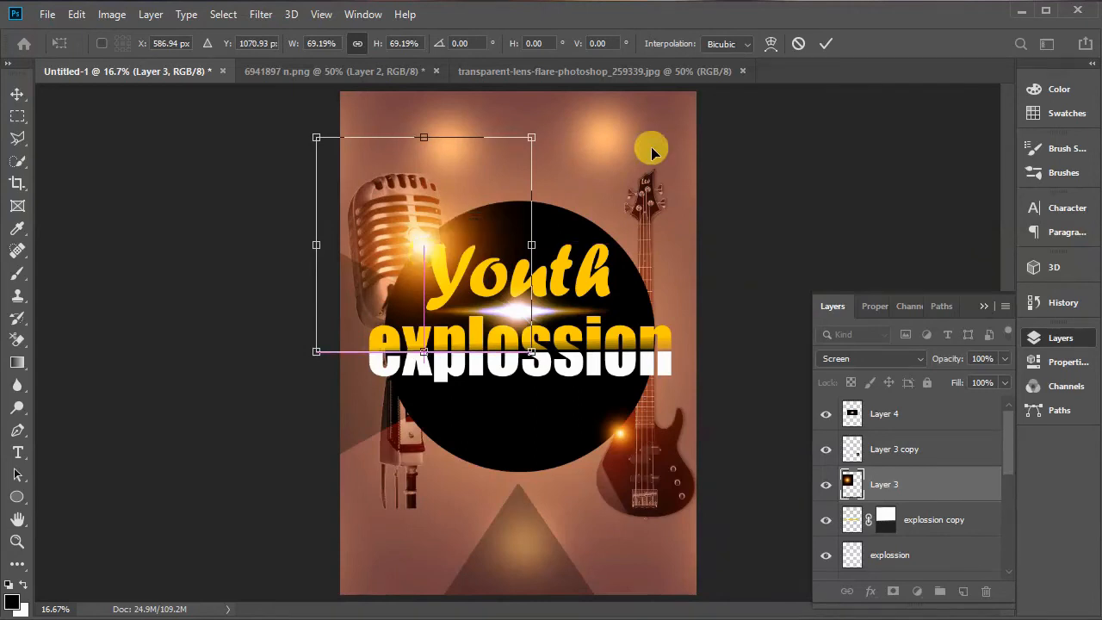
{"action": "left_click", "coordinate": [826, 44]}
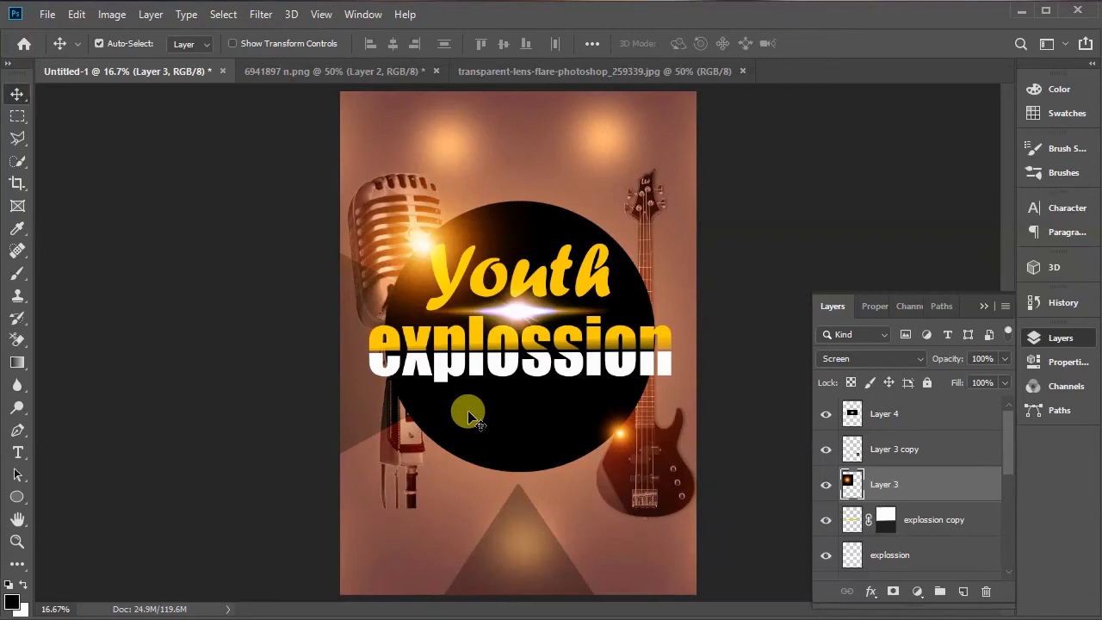
Step: Paste the green leaf logo into the poster, scale it to about 18%, and place it centred at the top edge
{"action": "key", "text": "ctrl+v"}
{"action": "left_click_drag", "start_coordinate": [520, 129], "coordinate": [519, 114]}
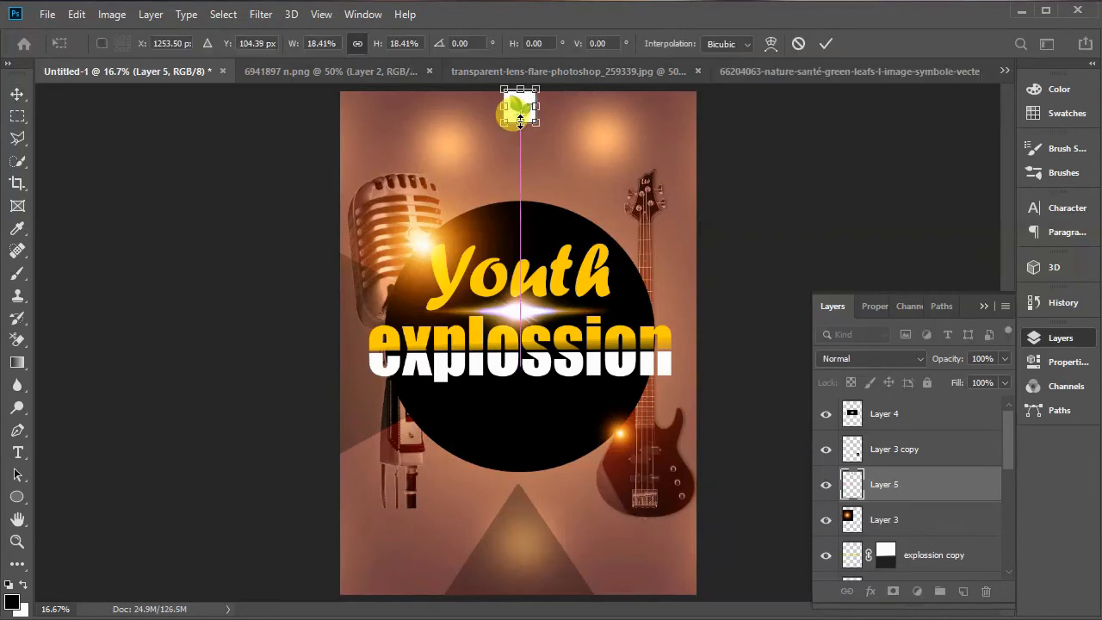
{"action": "left_click", "coordinate": [828, 47]}
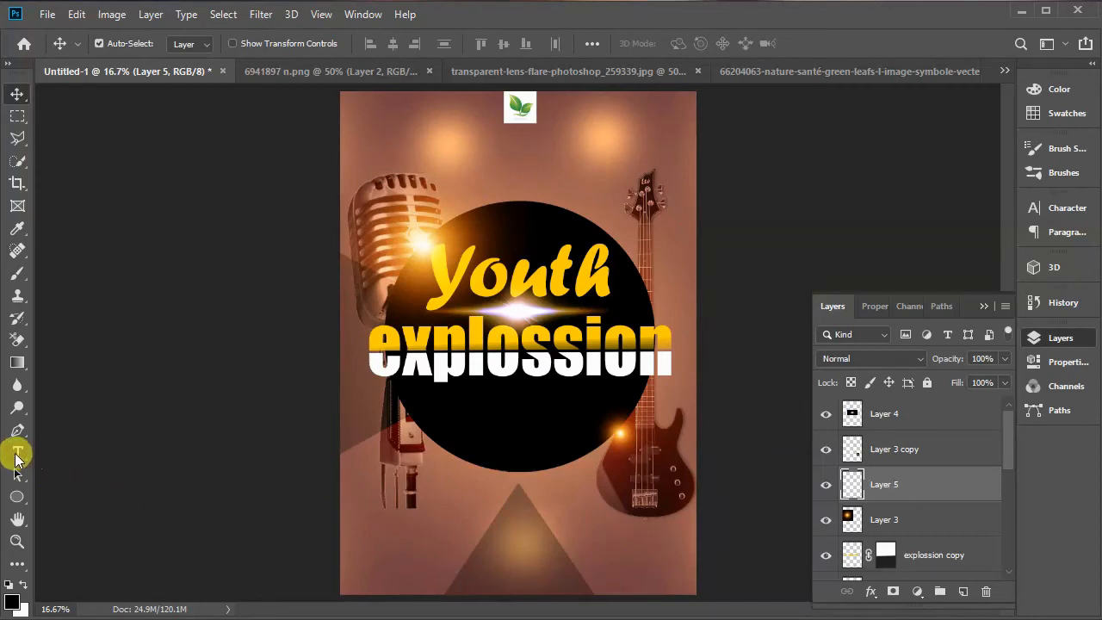
Step: Add the white 24 pt Impact text "THE POWER OF WORSHIP" below the black circle
{"action": "left_click", "coordinate": [17, 452]}
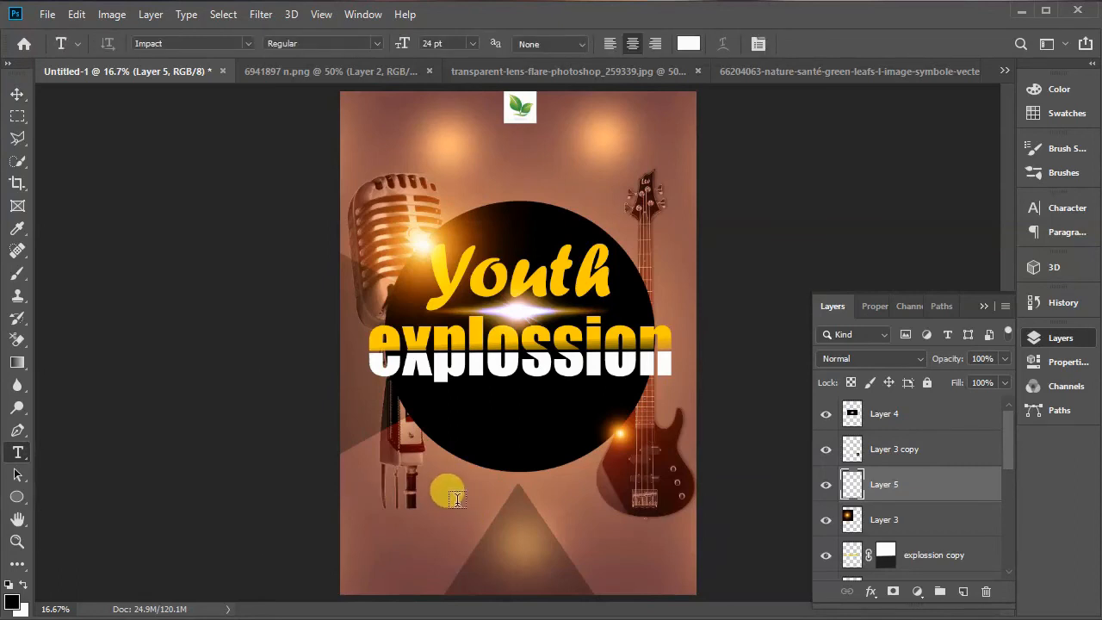
{"action": "left_click", "coordinate": [458, 499]}
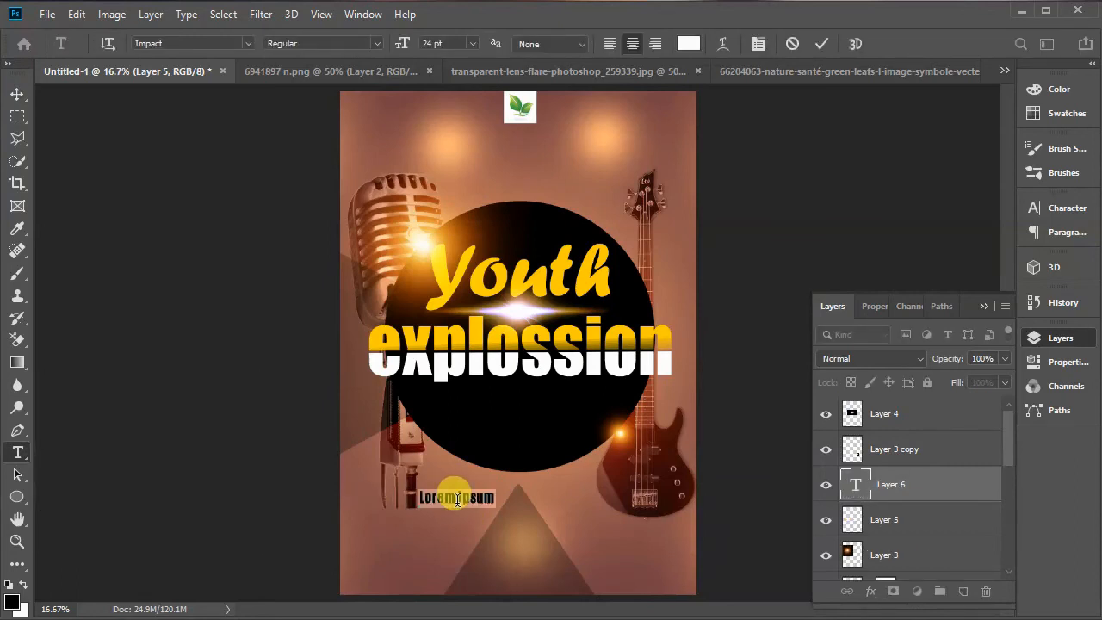
{"action": "type", "text": "TH"}
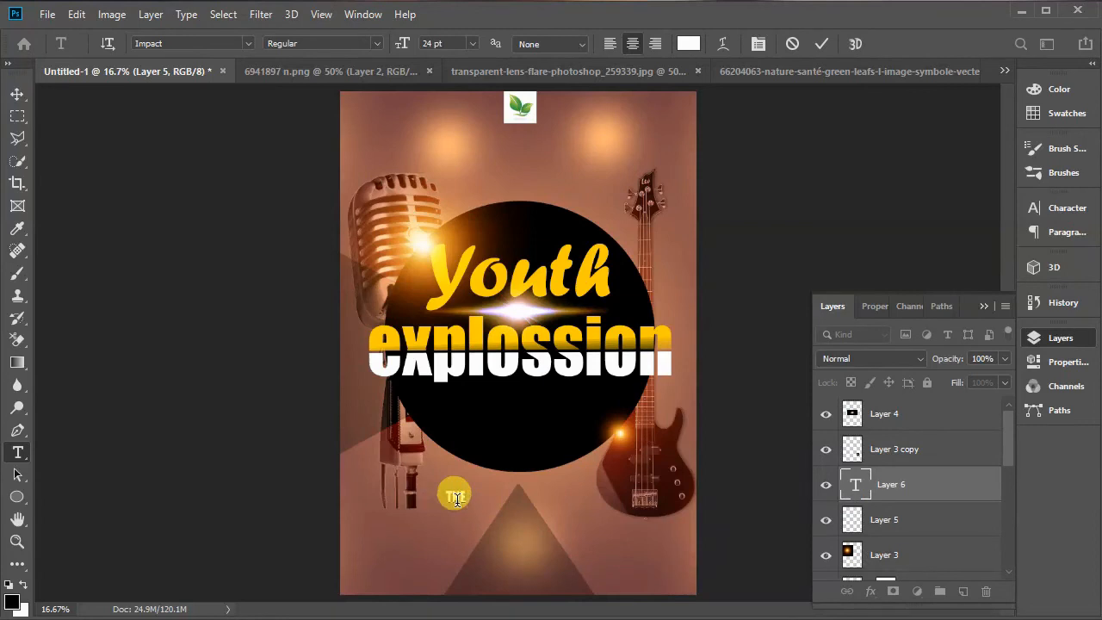
{"action": "type", "text": "E POWER OF W"}
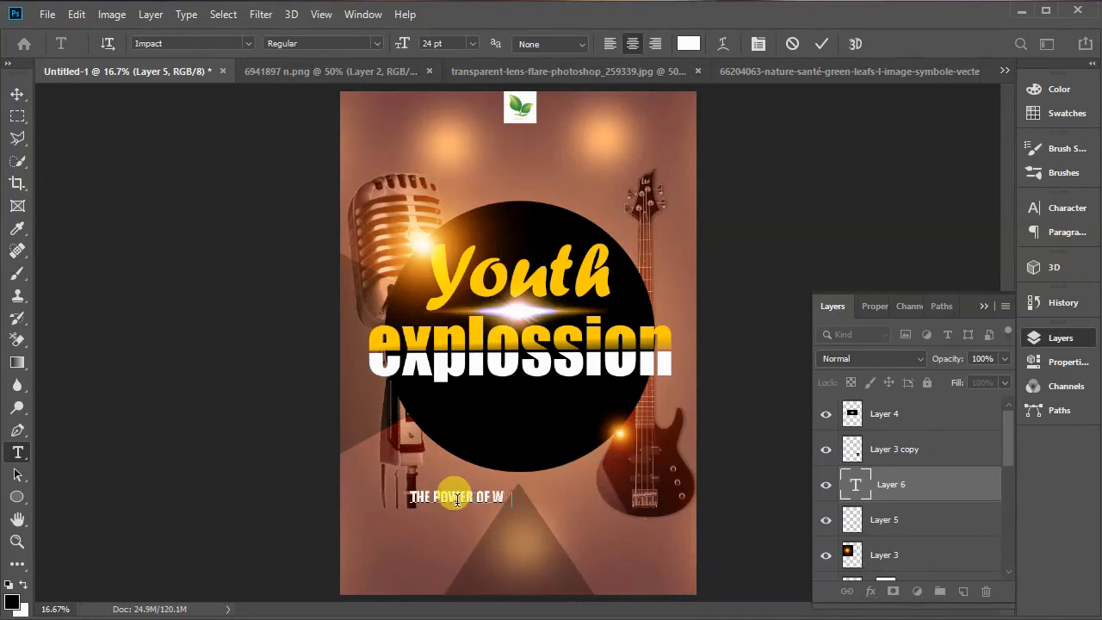
{"action": "type", "text": "ORSHIP"}
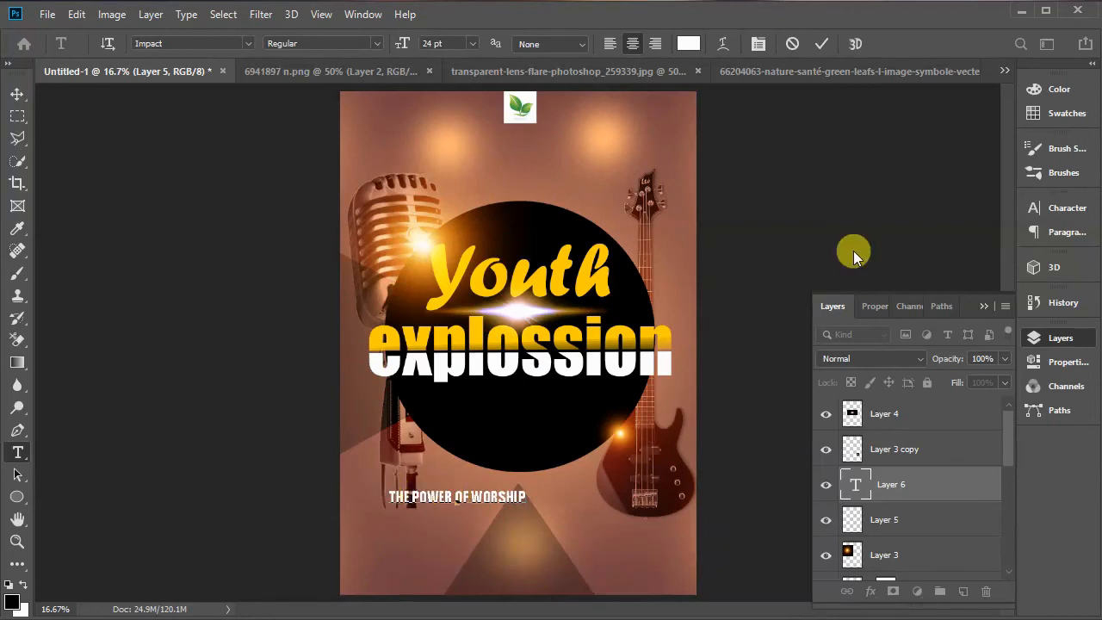
{"action": "left_click", "coordinate": [822, 44]}
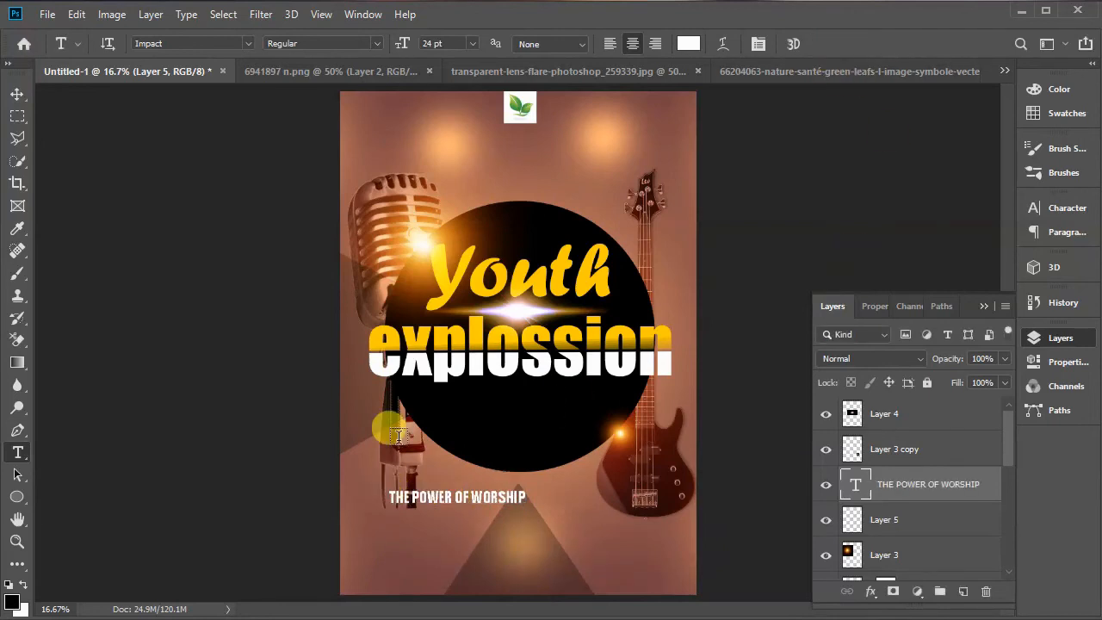
Step: Enlarge the "THE POWER OF WORSHIP" text to about 163% and centre it beneath the black circle
{"action": "left_click", "coordinate": [17, 93]}
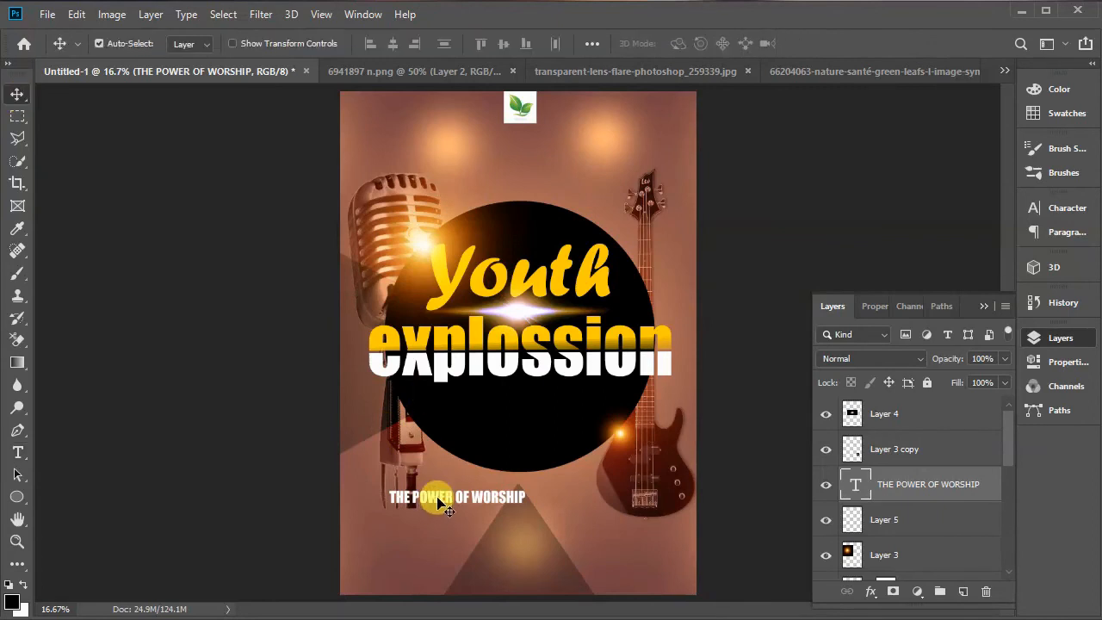
{"action": "left_click_drag", "start_coordinate": [439, 499], "coordinate": [415, 504]}
{"action": "key", "text": "ctrl+t"}
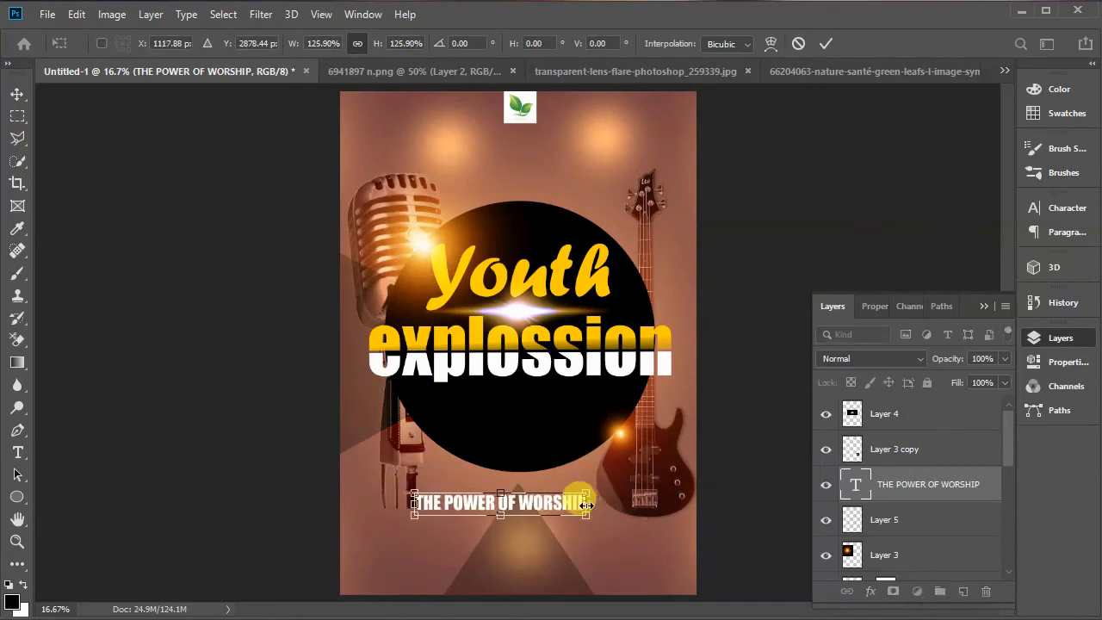
{"action": "left_click_drag", "start_coordinate": [587, 503], "coordinate": [631, 502]}
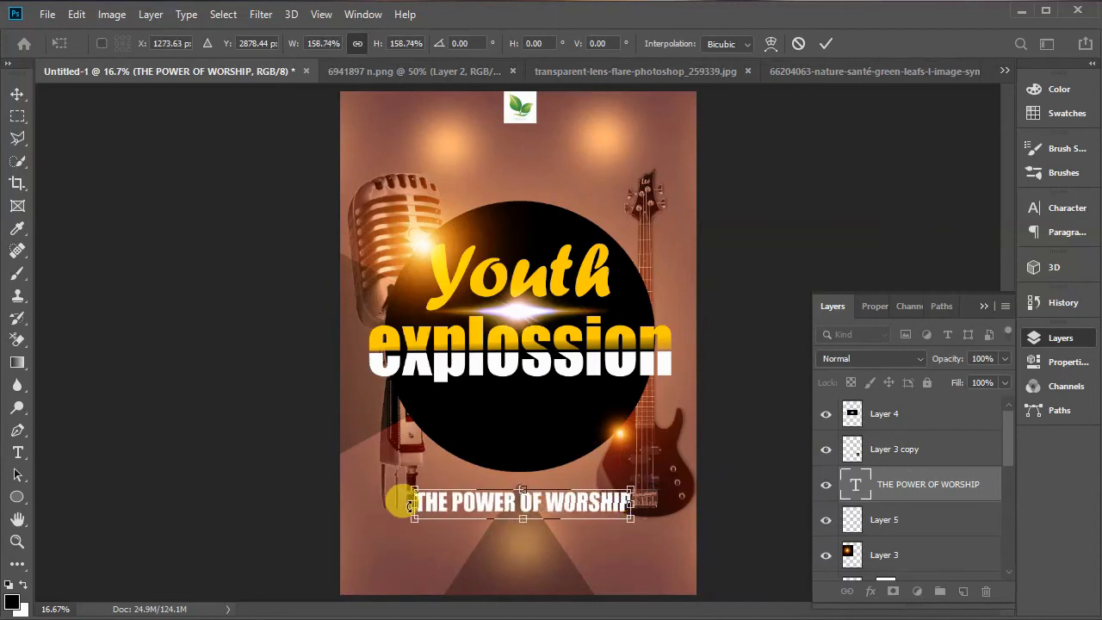
{"action": "left_click_drag", "start_coordinate": [414, 503], "coordinate": [406, 503]}
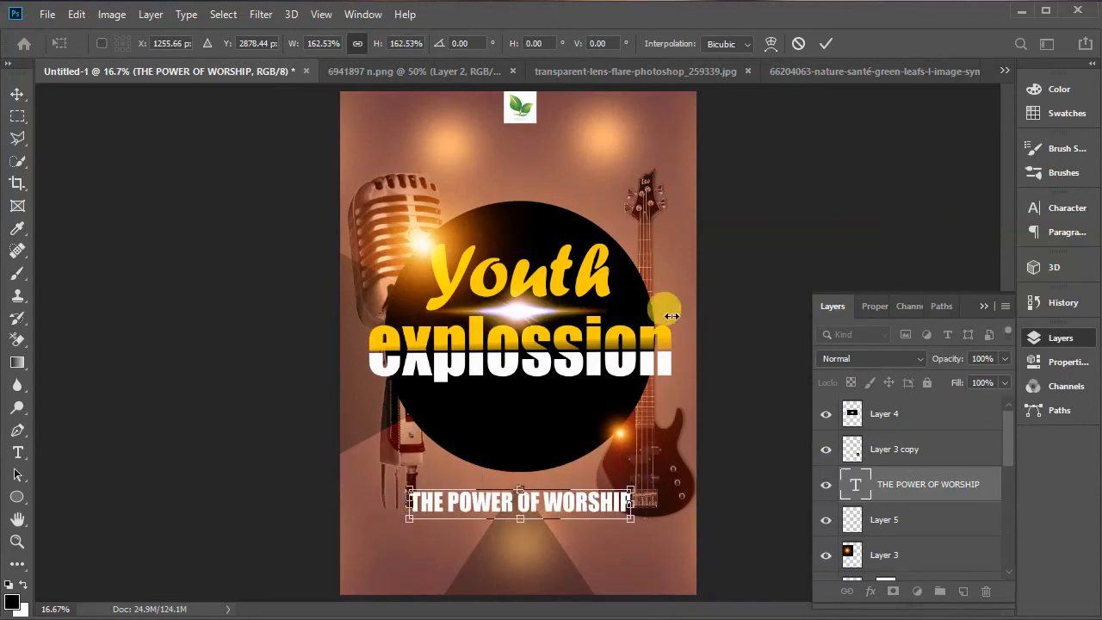
{"action": "left_click", "coordinate": [824, 43]}
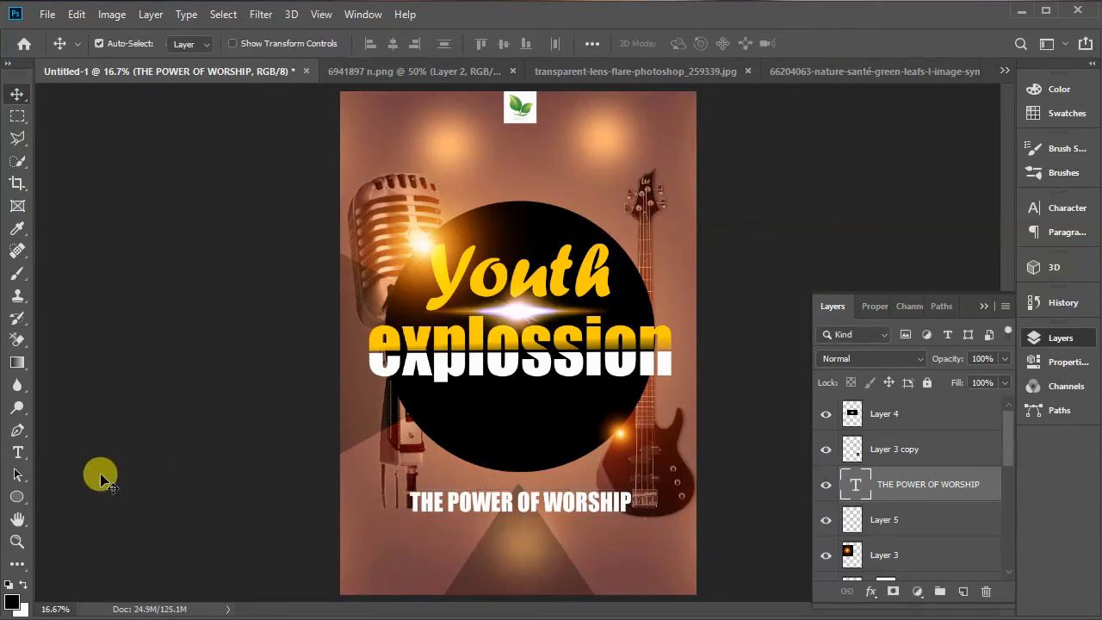
Step: Draw a black, unstroked rectangle of about 1744 × 289 px over "THE POWER OF WORSHIP" and place its layer beneath the text
{"action": "left_click", "coordinate": [18, 498]}
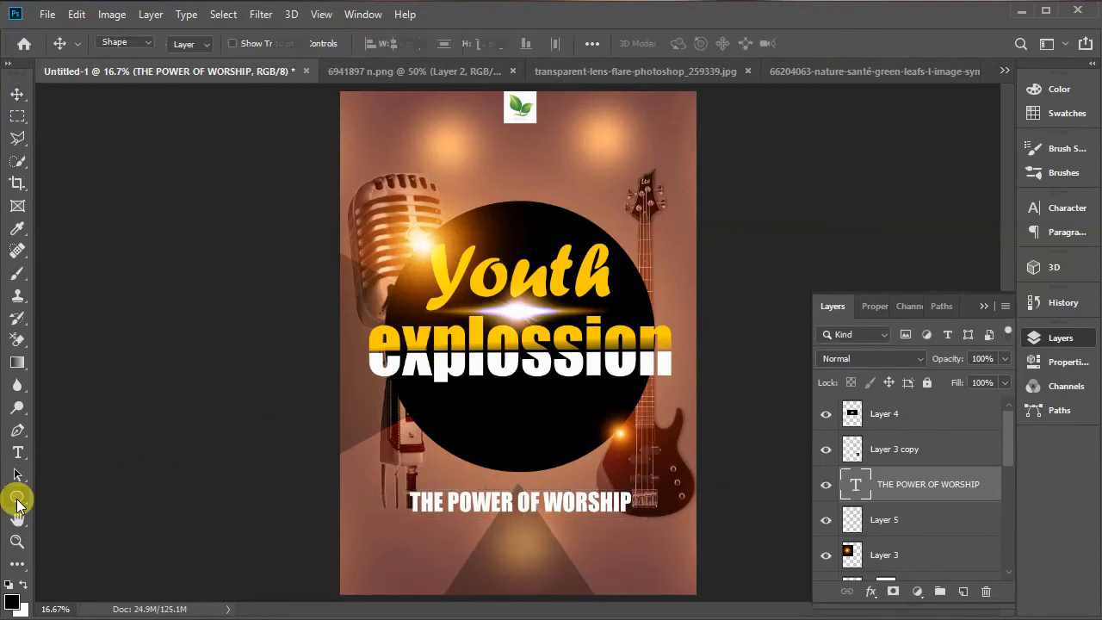
{"action": "right_click", "coordinate": [18, 503]}
{"action": "left_click", "coordinate": [108, 496]}
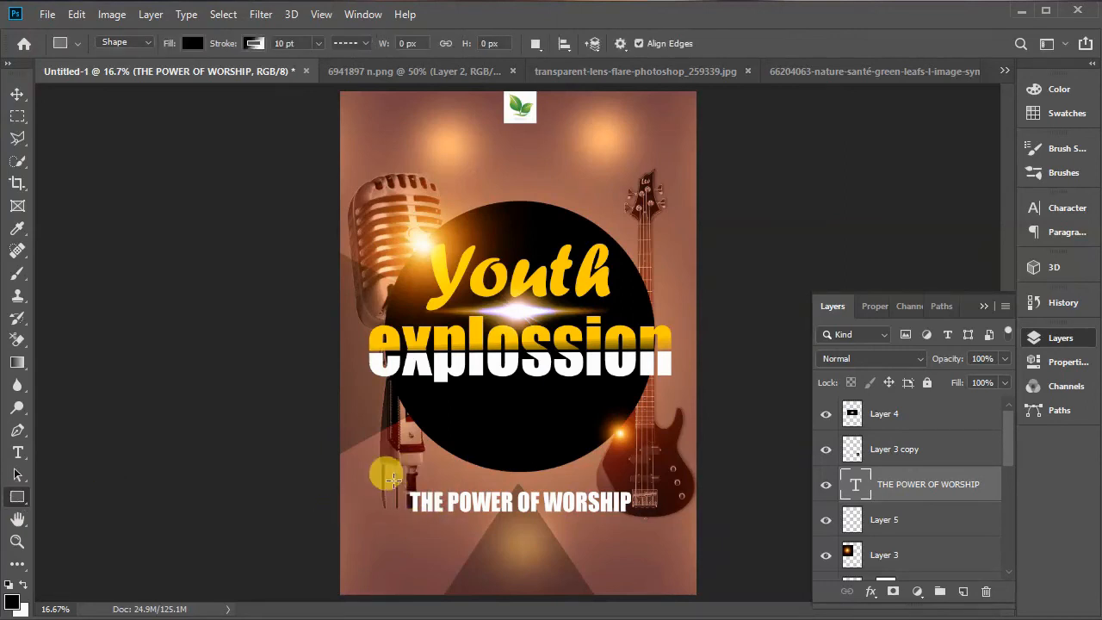
{"action": "left_click_drag", "start_coordinate": [392, 478], "coordinate": [642, 519]}
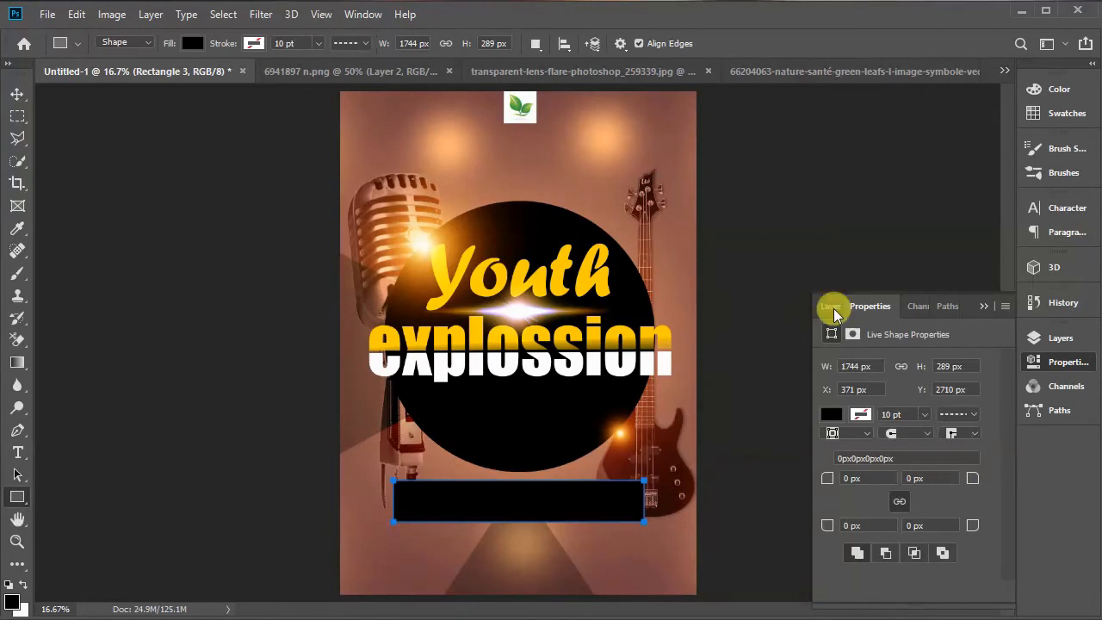
{"action": "left_click", "coordinate": [832, 307]}
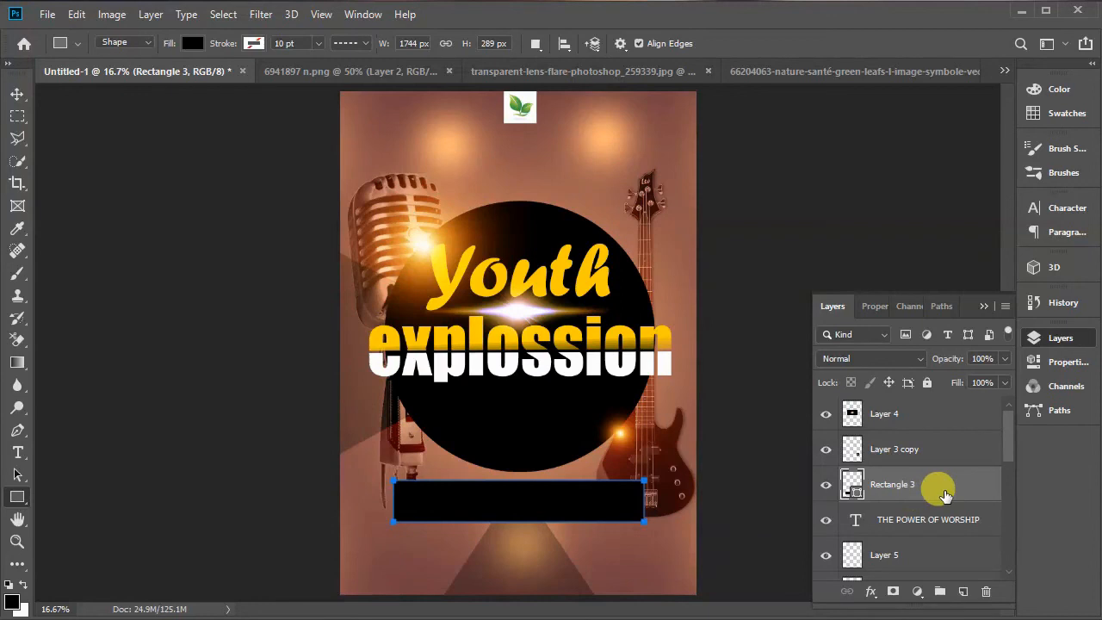
{"action": "left_click_drag", "start_coordinate": [945, 496], "coordinate": [944, 537]}
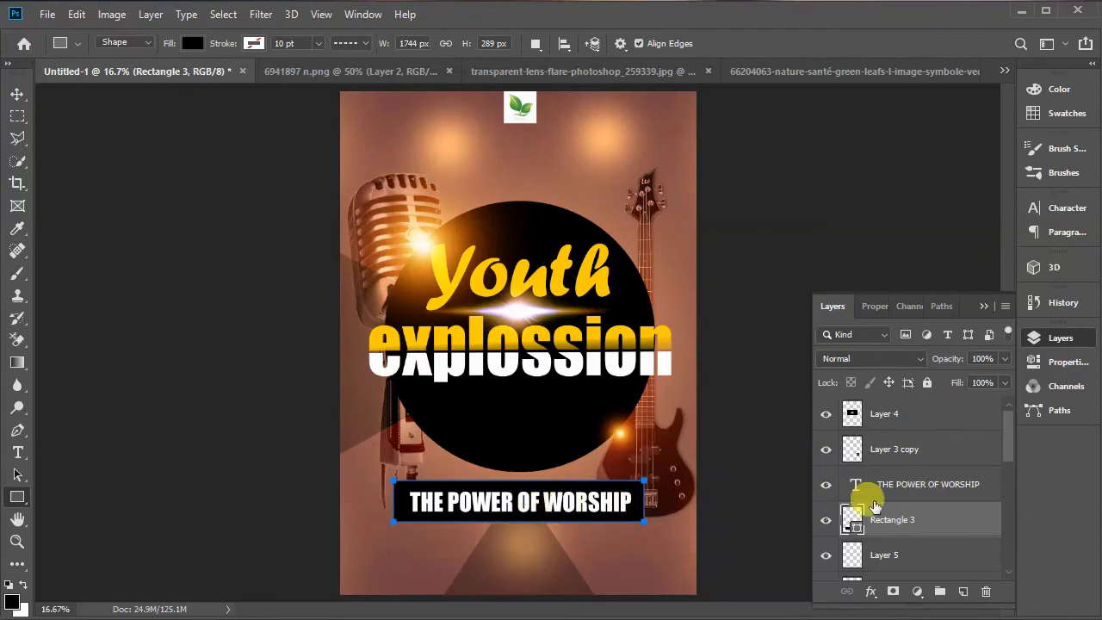
Step: Give the rectangle a black drop shadow with 79% opacity, -40° angle, 23 px distance, 18% spread and 5 px size
{"action": "right_click", "coordinate": [952, 522]}
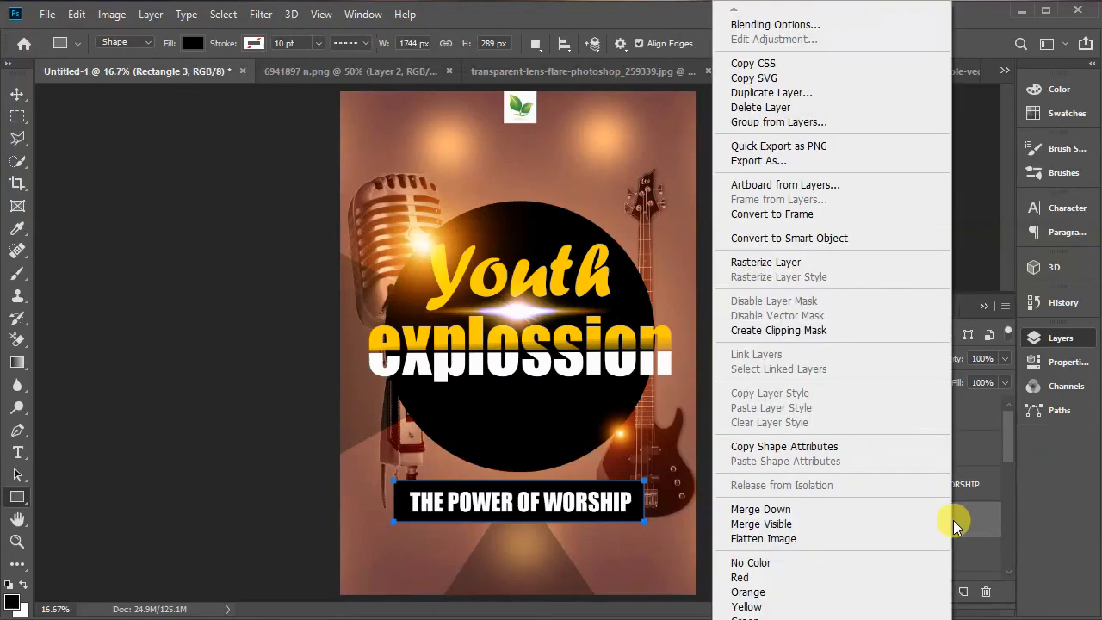
{"action": "left_click", "coordinate": [878, 25]}
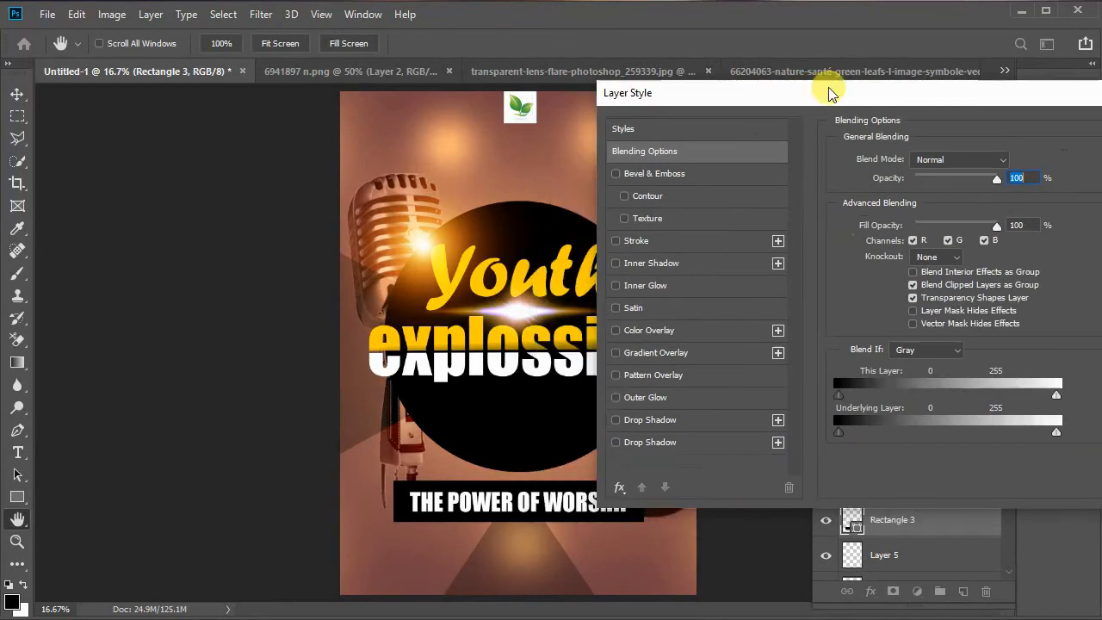
{"action": "left_click", "coordinate": [660, 444]}
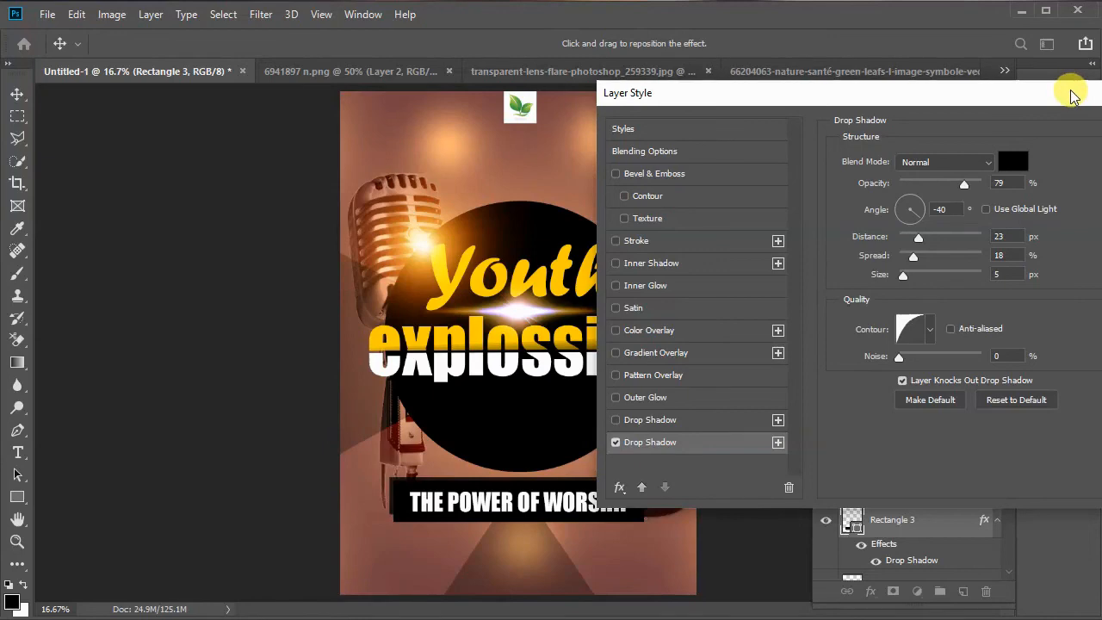
{"action": "left_click_drag", "start_coordinate": [1076, 91], "coordinate": [842, 118]}
{"action": "left_click_drag", "start_coordinate": [731, 142], "coordinate": [626, 162]}
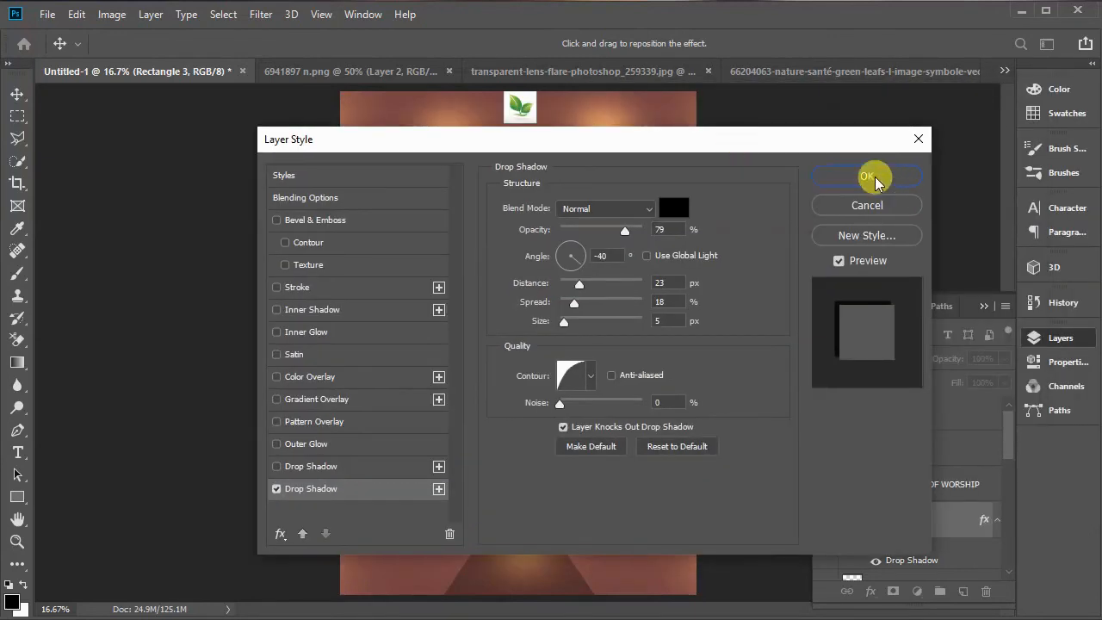
{"action": "left_click", "coordinate": [871, 177]}
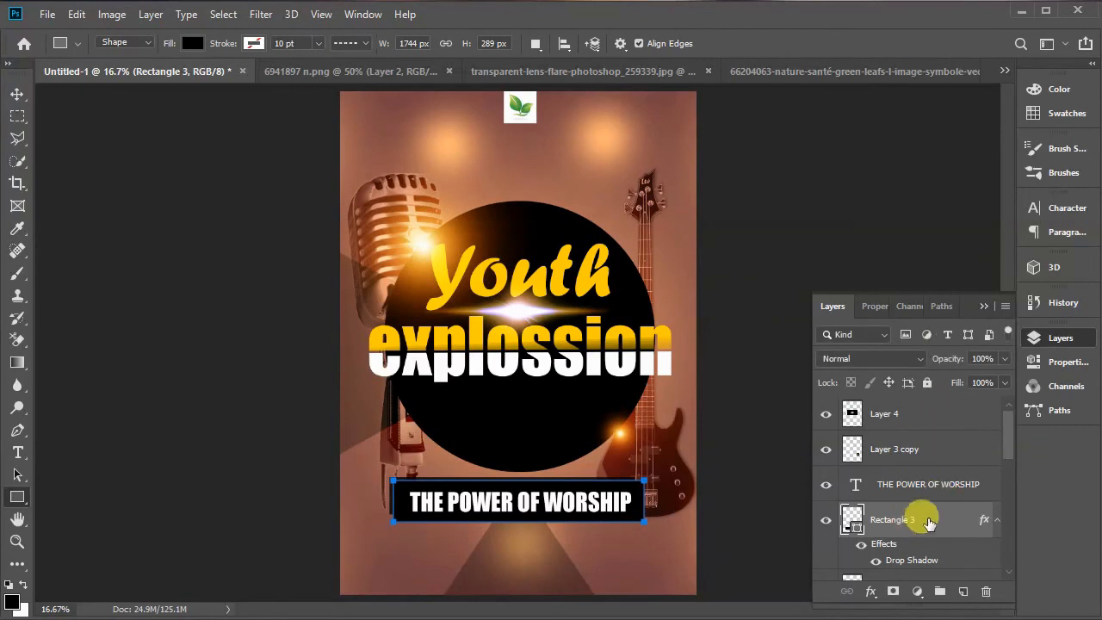
Step: Lower the fill of the rectangle behind "THE POWER OF WORSHIP" to 15%, keeping its layer opacity at 100%
{"action": "left_click", "coordinate": [1004, 382]}
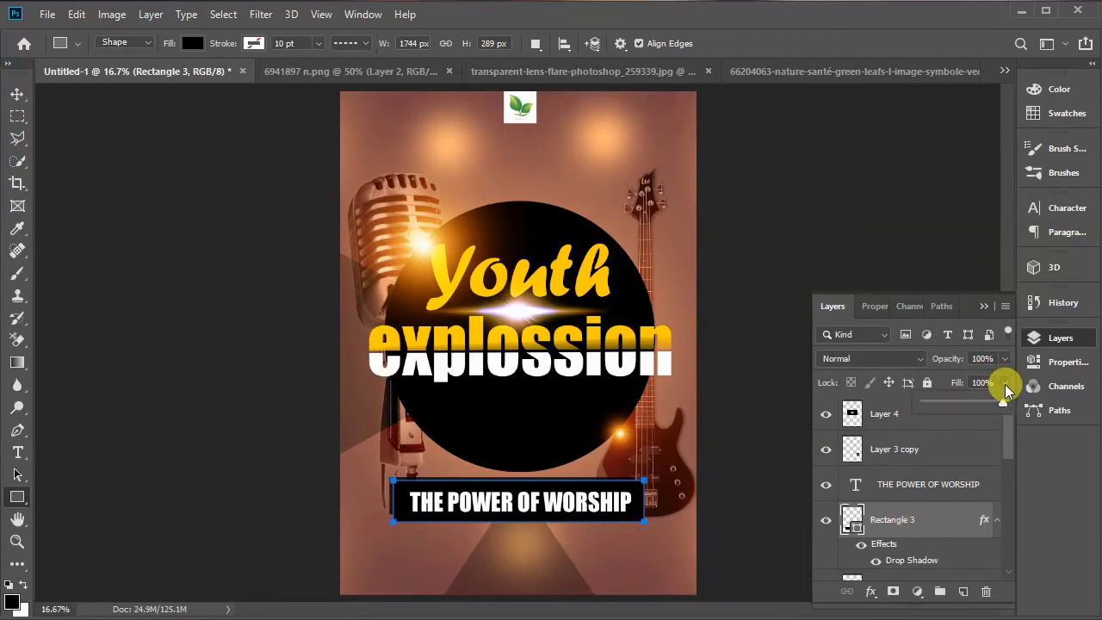
{"action": "left_click", "coordinate": [952, 402]}
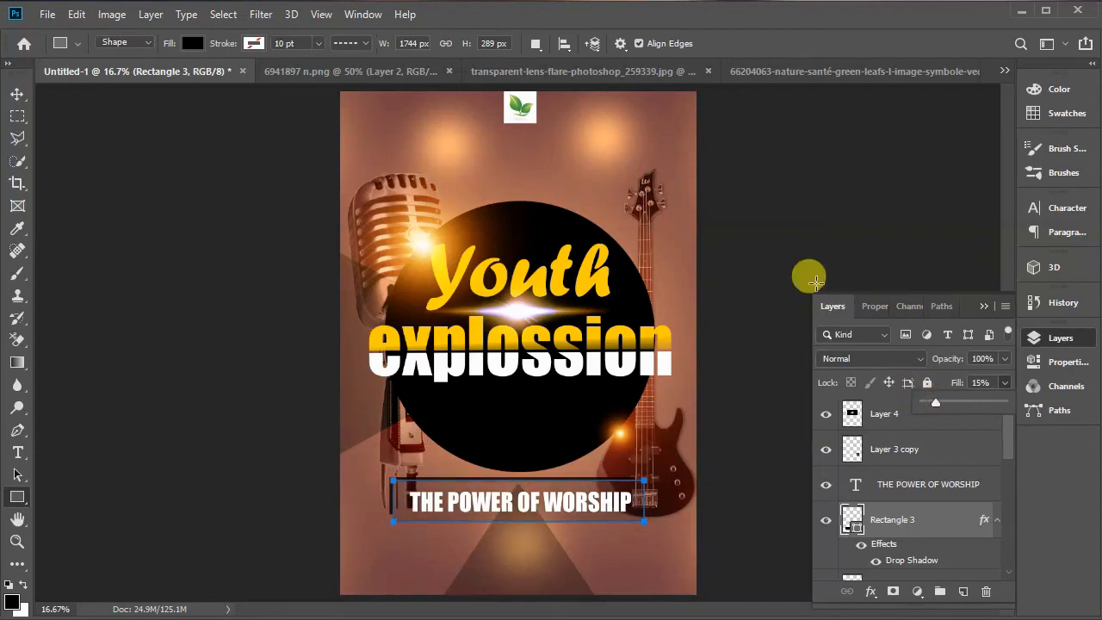
{"action": "left_click", "coordinate": [792, 241]}
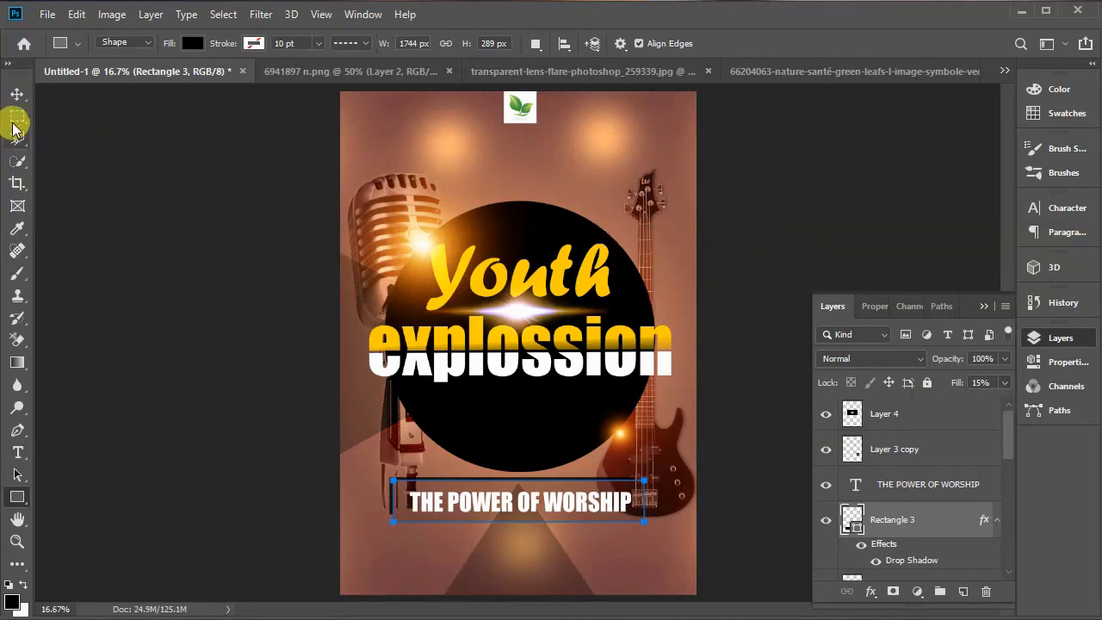
{"action": "left_click", "coordinate": [18, 94]}
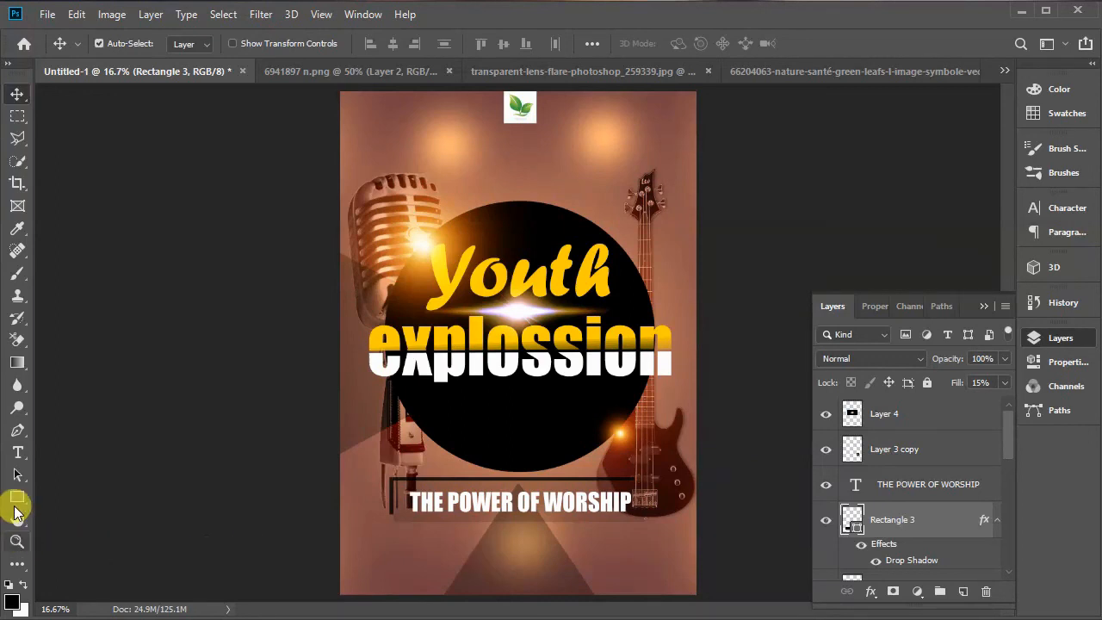
Step: Add the white 24 pt Impact text "VENUE" in the poster's lower-left corner and place a duplicate just beneath it
{"action": "left_click", "coordinate": [14, 451]}
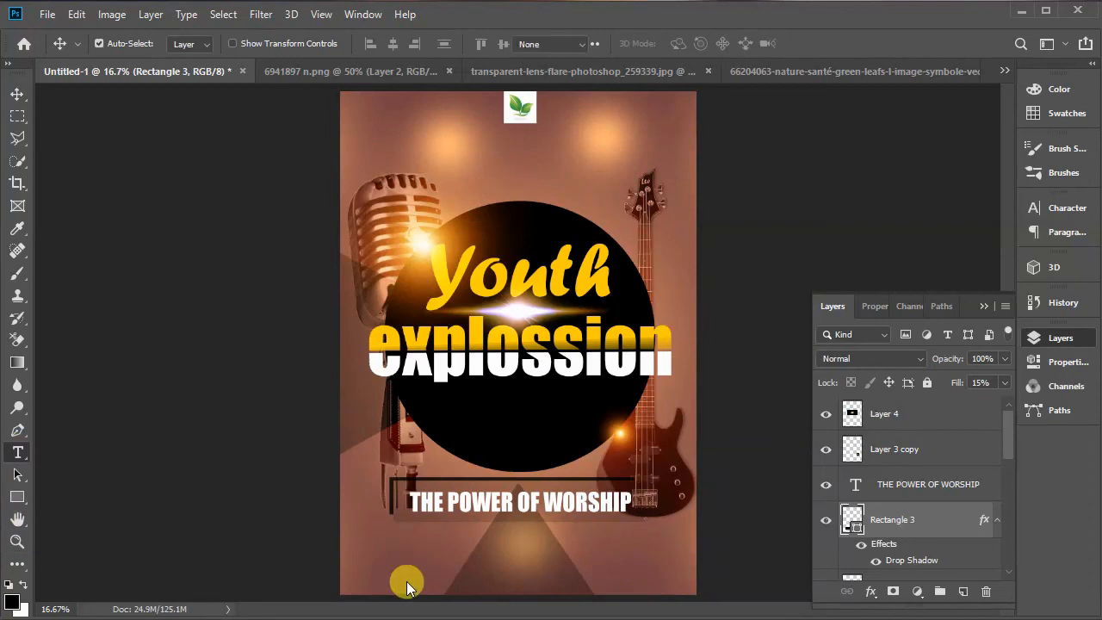
{"action": "left_click", "coordinate": [375, 560]}
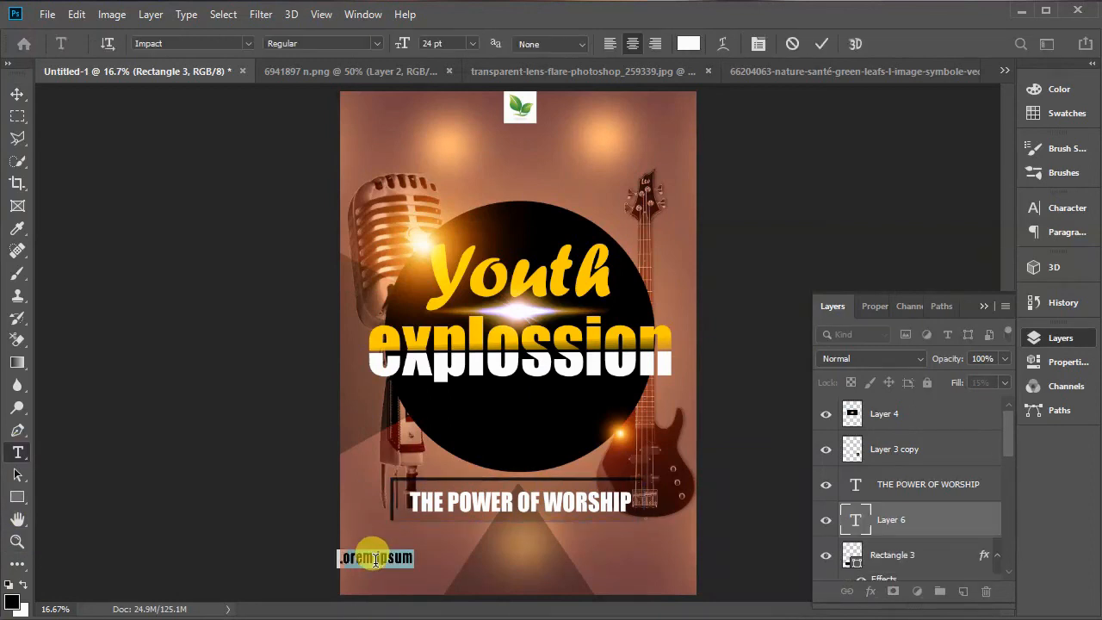
{"action": "type", "text": "VENUE"}
{"action": "left_click", "coordinate": [821, 43]}
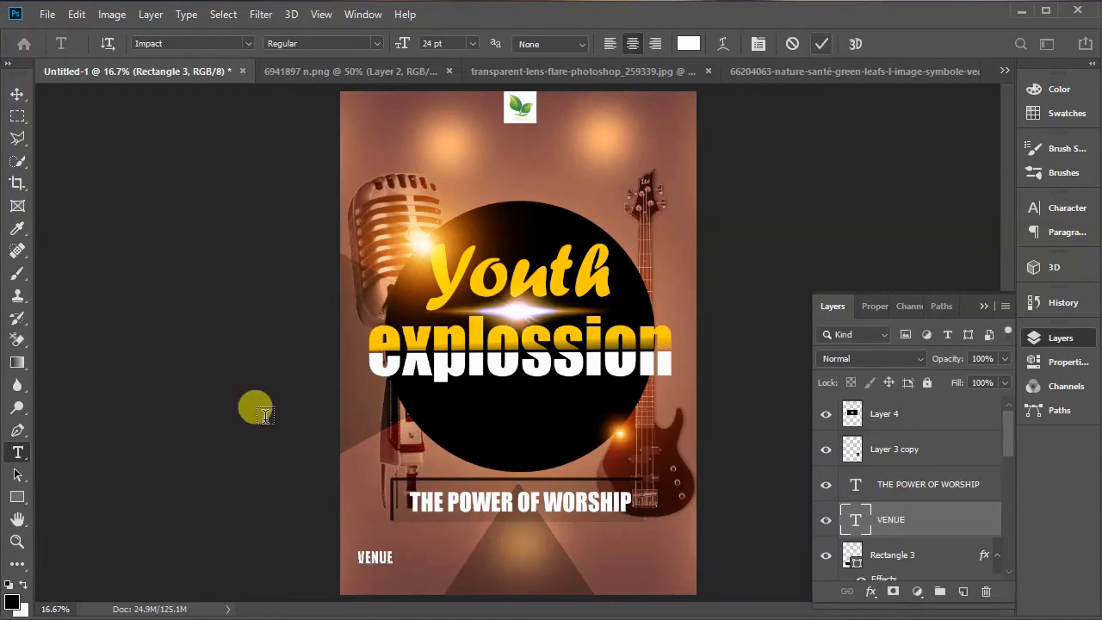
{"action": "left_click", "coordinate": [18, 93]}
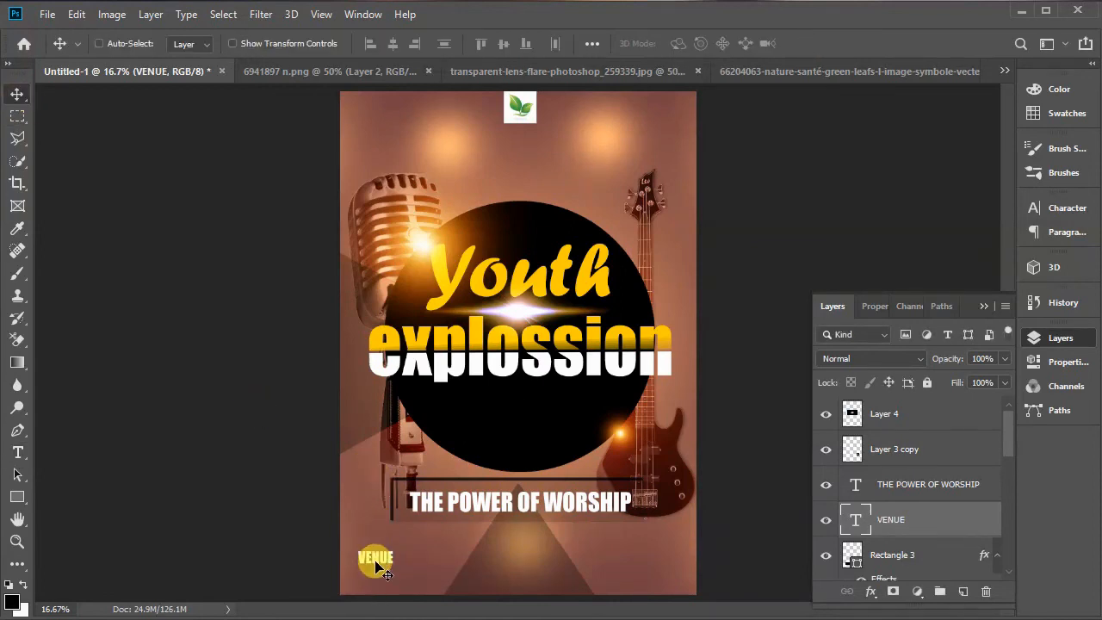
{"action": "key", "text": "ctrl"}
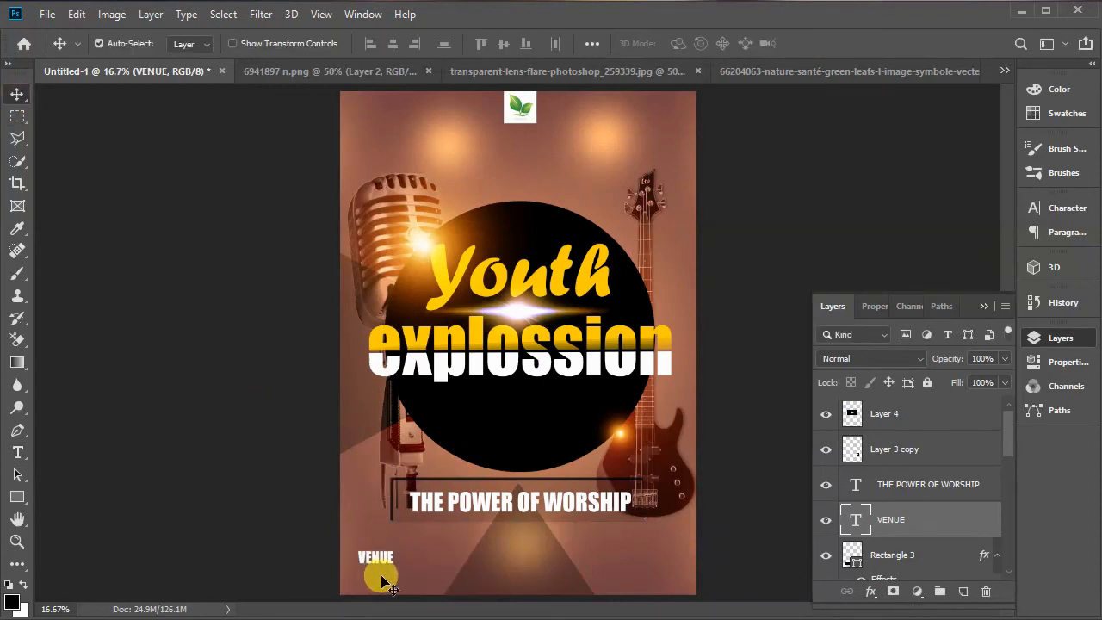
{"action": "left_click_drag", "start_coordinate": [385, 583], "coordinate": [389, 583]}
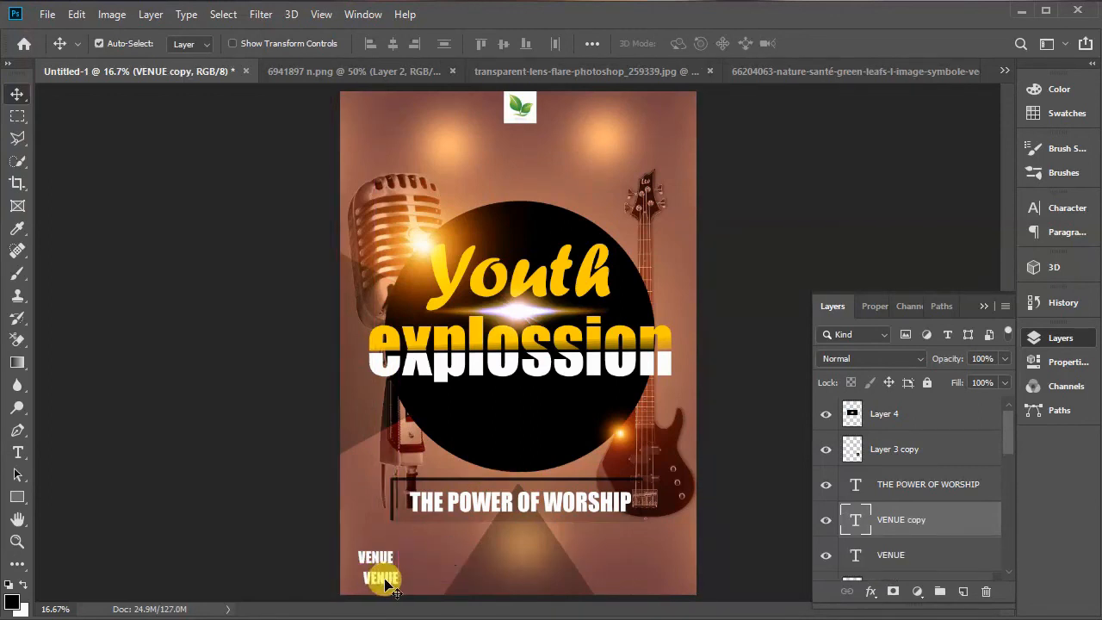
Step: Duplicate the lower VENUE text, place the copy at the poster's bottom centre, and change its wording to "DATE"
{"action": "key", "text": "ctrl+j"}
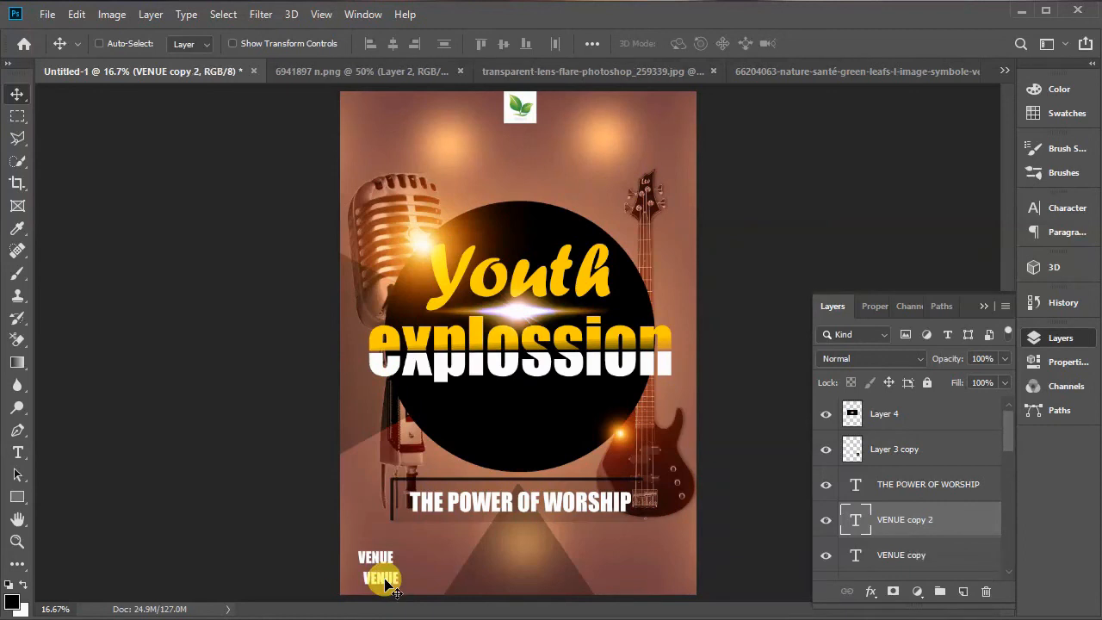
{"action": "left_click_drag", "start_coordinate": [394, 592], "coordinate": [529, 558]}
{"action": "key", "text": "t"}
{"action": "left_click", "coordinate": [526, 552]}
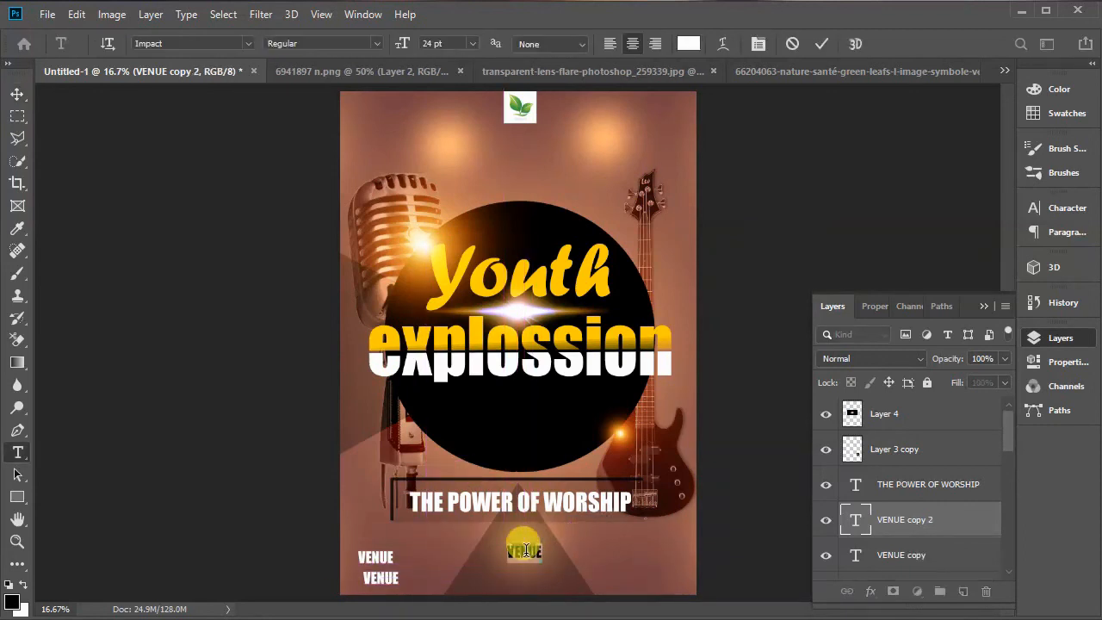
{"action": "double_click", "coordinate": [525, 551]}
{"action": "type", "text": "DATE"}
{"action": "left_click", "coordinate": [821, 43]}
{"action": "key", "text": "v"}
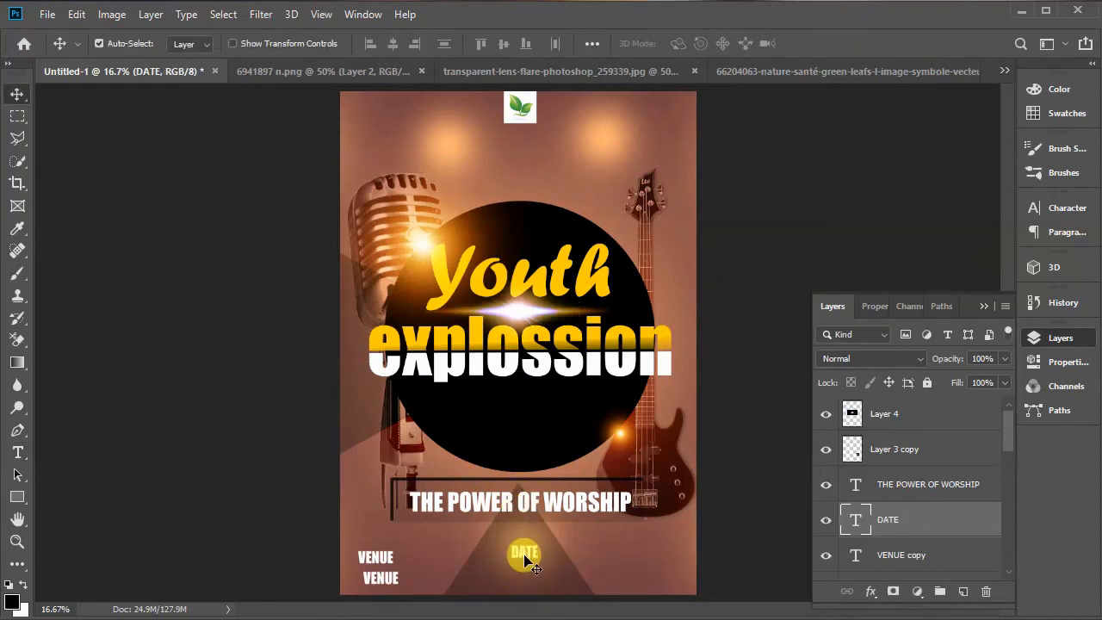
Step: Duplicate the DATE text directly beneath itself and change the copy's wording to "TIME"
{"action": "left_click_drag", "start_coordinate": [526, 560], "coordinate": [527, 580], "text": "alt"}
{"action": "key", "text": "t"}
{"action": "double_click", "coordinate": [525, 575]}
{"action": "type", "text": "TIME"}
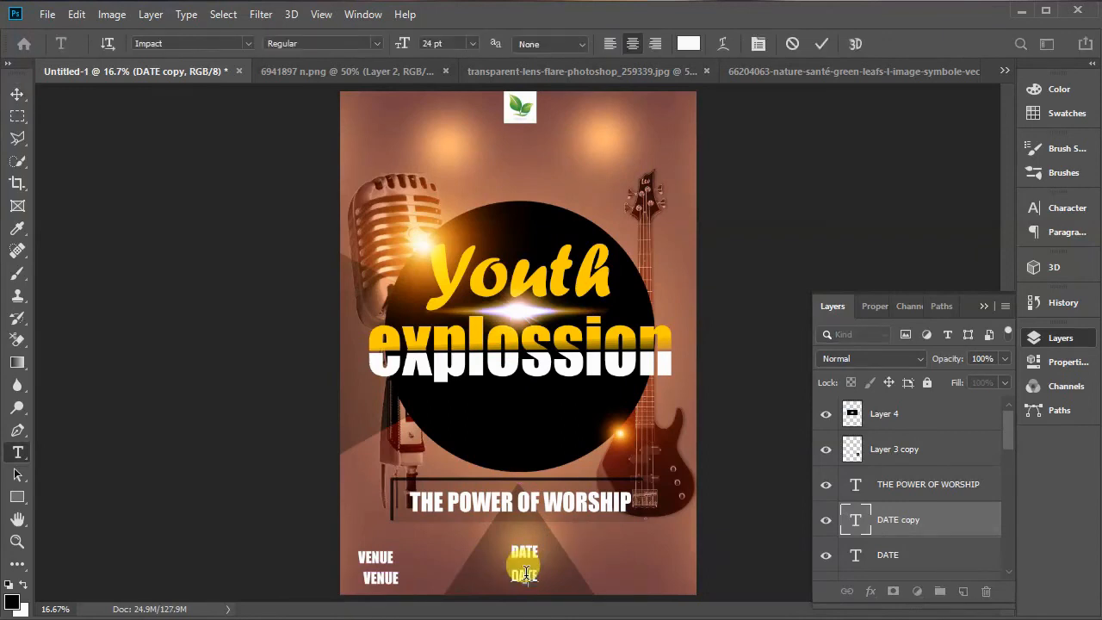
{"action": "left_click", "coordinate": [820, 43]}
{"action": "key", "text": "v"}
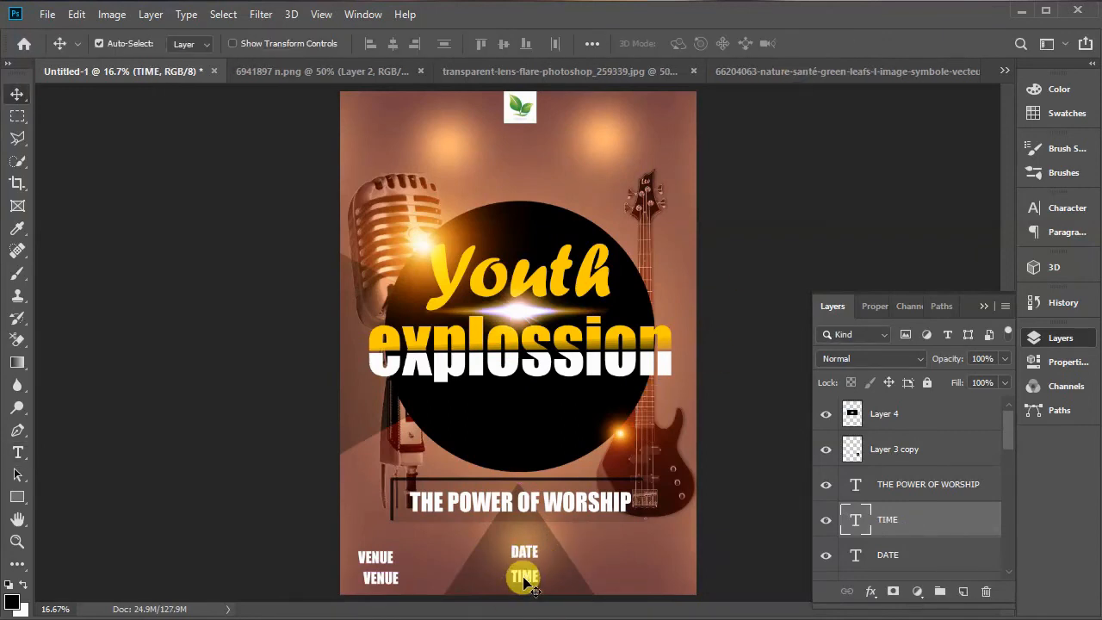
Step: Place two stacked "CONTACT" texts in the poster's lower-right corner, made from a reworded copy of the TIME text
{"action": "key", "text": "ctrl+j"}
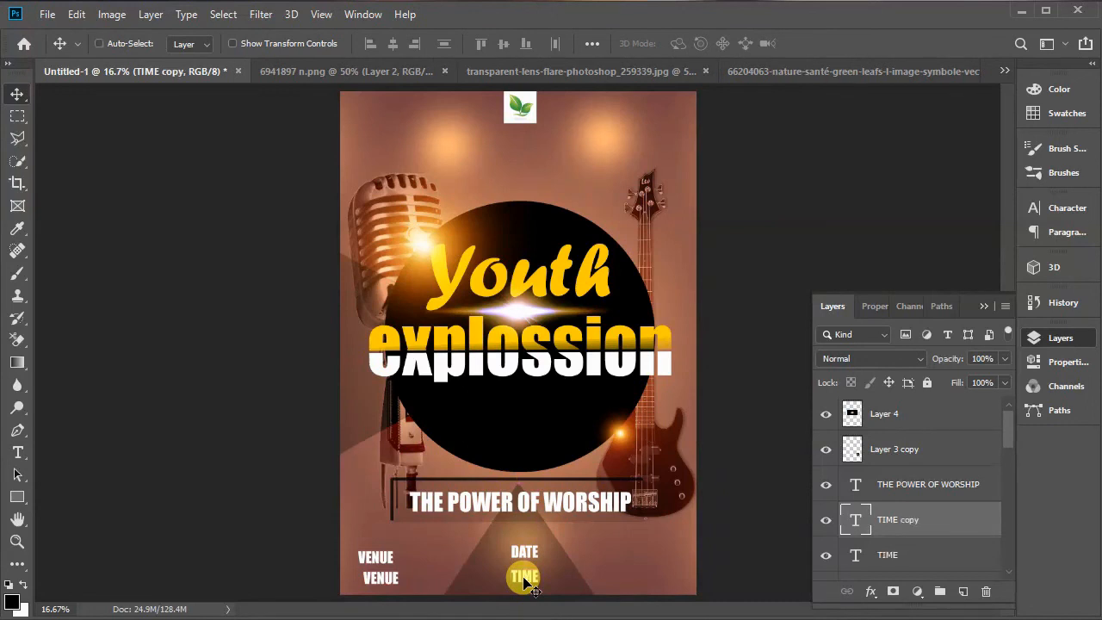
{"action": "left_click_drag", "start_coordinate": [529, 588], "coordinate": [634, 558]}
{"action": "key", "text": "t"}
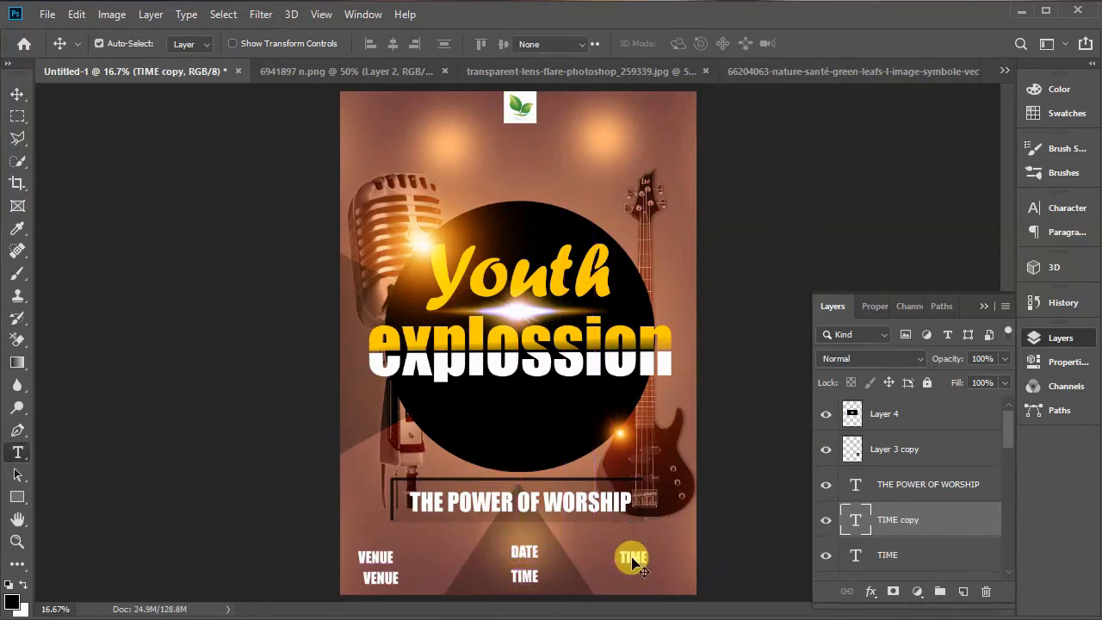
{"action": "double_click", "coordinate": [633, 557]}
{"action": "left_click", "coordinate": [633, 558]}
{"action": "type", "text": "CONTAC"}
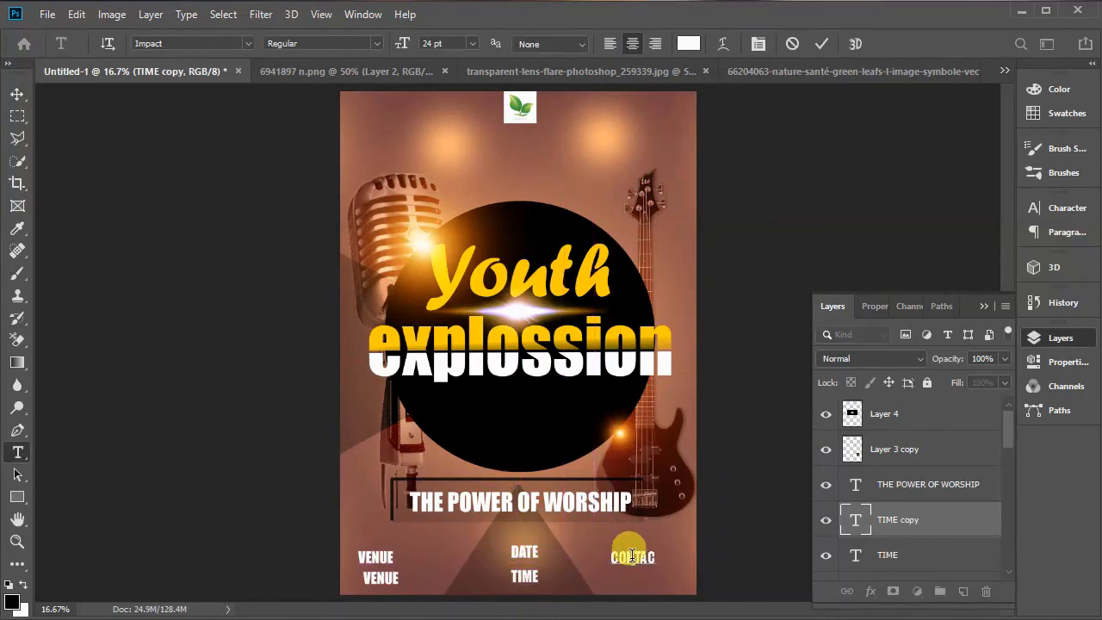
{"action": "type", "text": "T"}
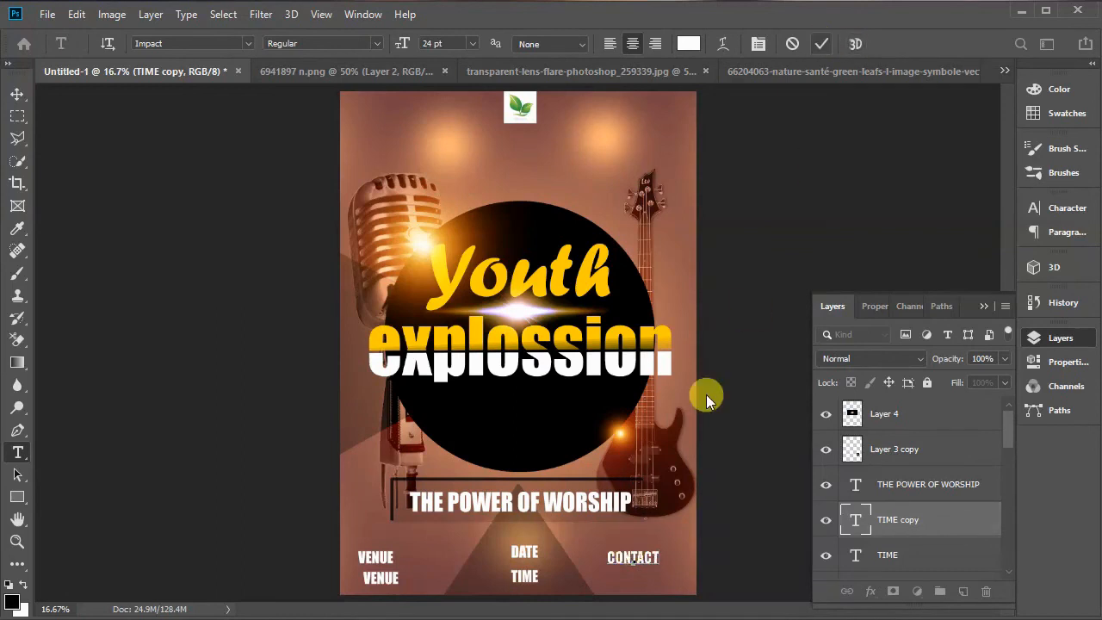
{"action": "key", "text": "ctrl+Return"}
{"action": "key", "text": "v"}
{"action": "left_click_drag", "start_coordinate": [633, 559], "coordinate": [637, 581]}
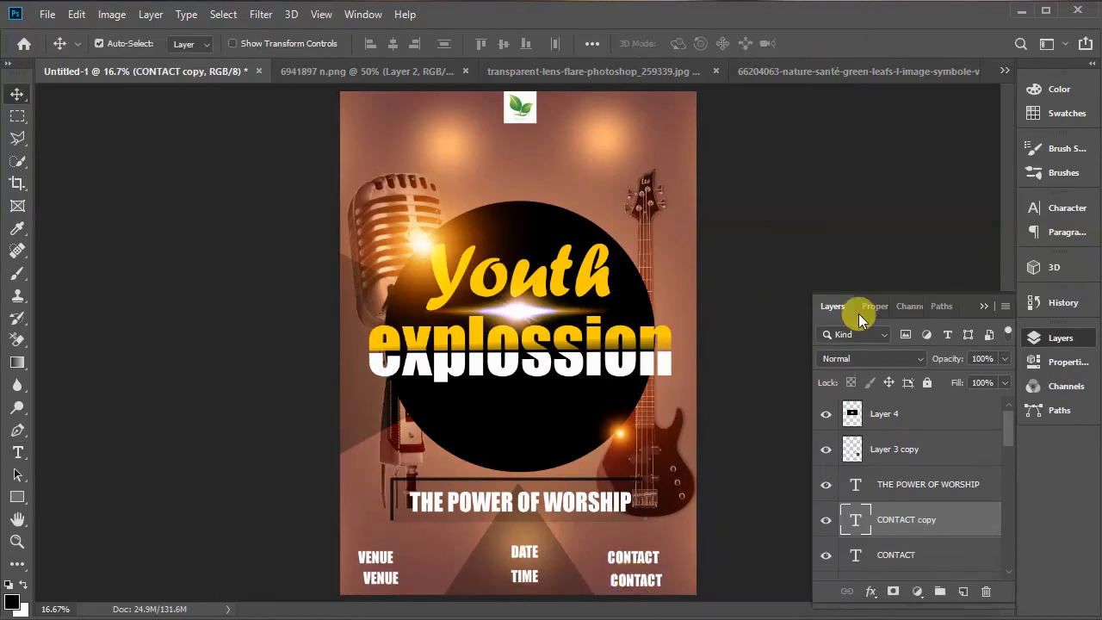
Step: Add a Curves adjustment above Layer 4 and darken the poster by pulling the RGB curve to input 161, output 96
{"action": "left_click", "coordinate": [935, 418]}
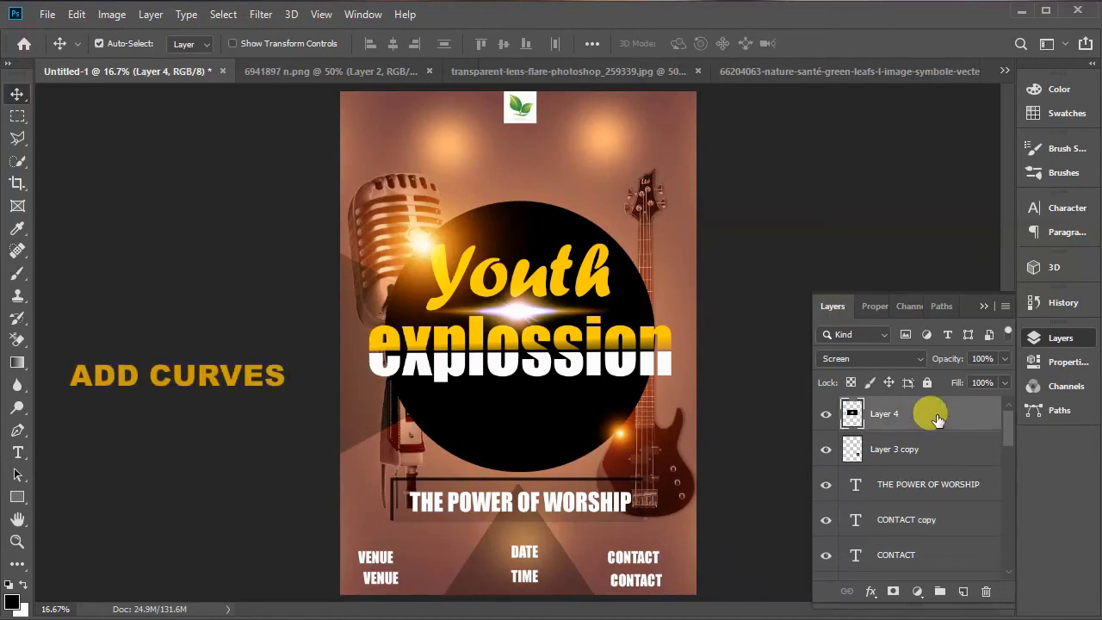
{"action": "left_click", "coordinate": [917, 591]}
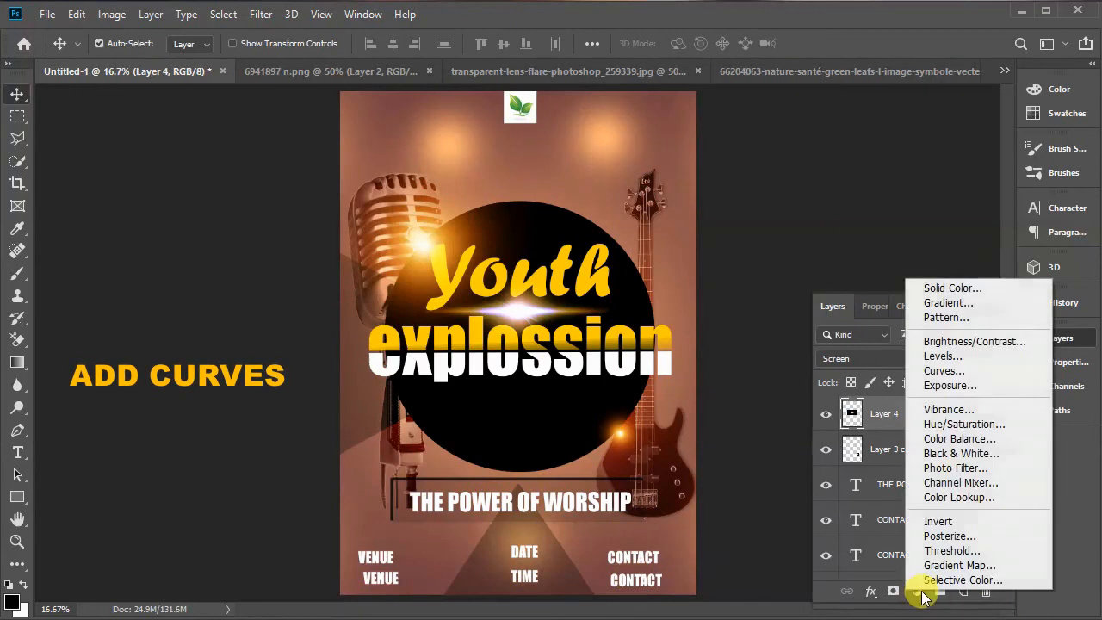
{"action": "left_click", "coordinate": [978, 371]}
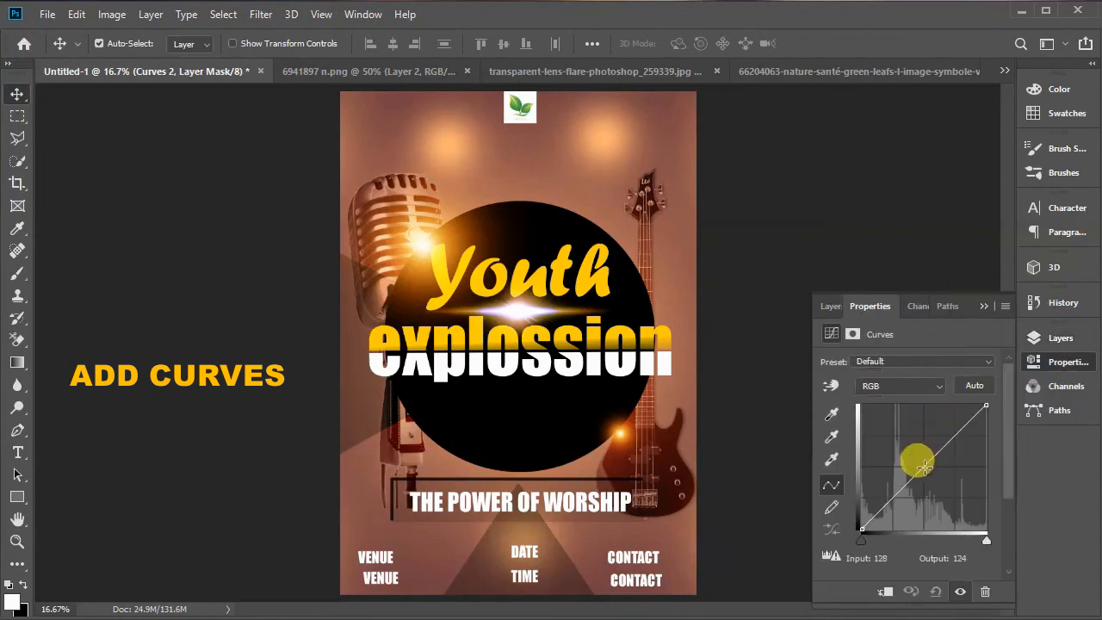
{"action": "mouse_move", "coordinate": [922, 466]}
{"action": "left_mouse_down"}
{"action": "mouse_move", "coordinate": [937, 478]}
{"action": "mouse_move", "coordinate": [865, 477]}
{"action": "mouse_move", "coordinate": [939, 481]}
{"action": "left_mouse_up"}
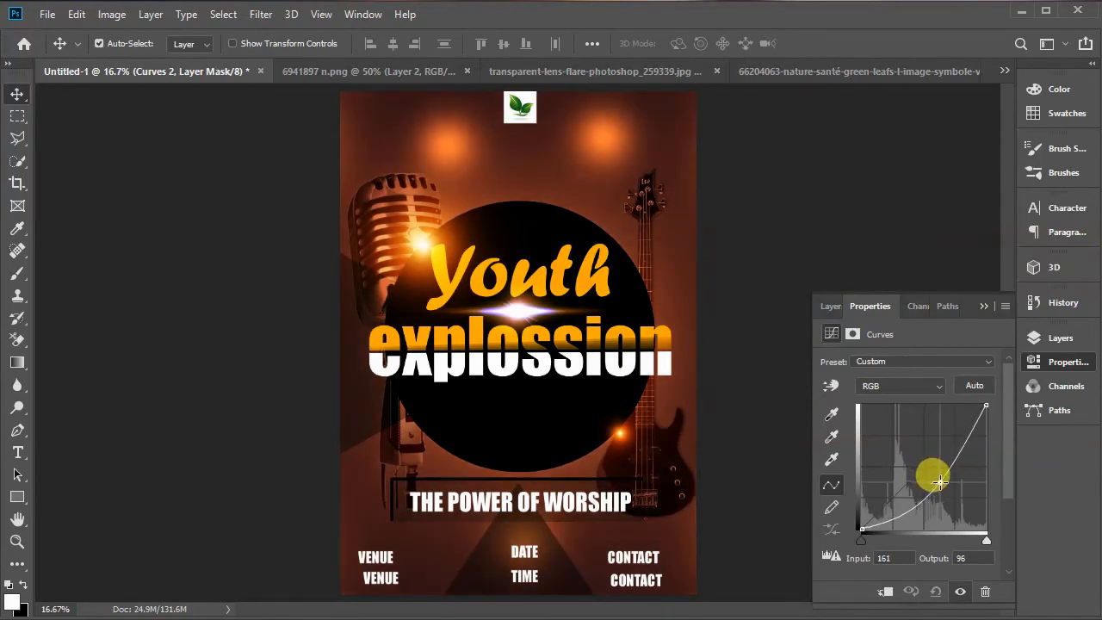